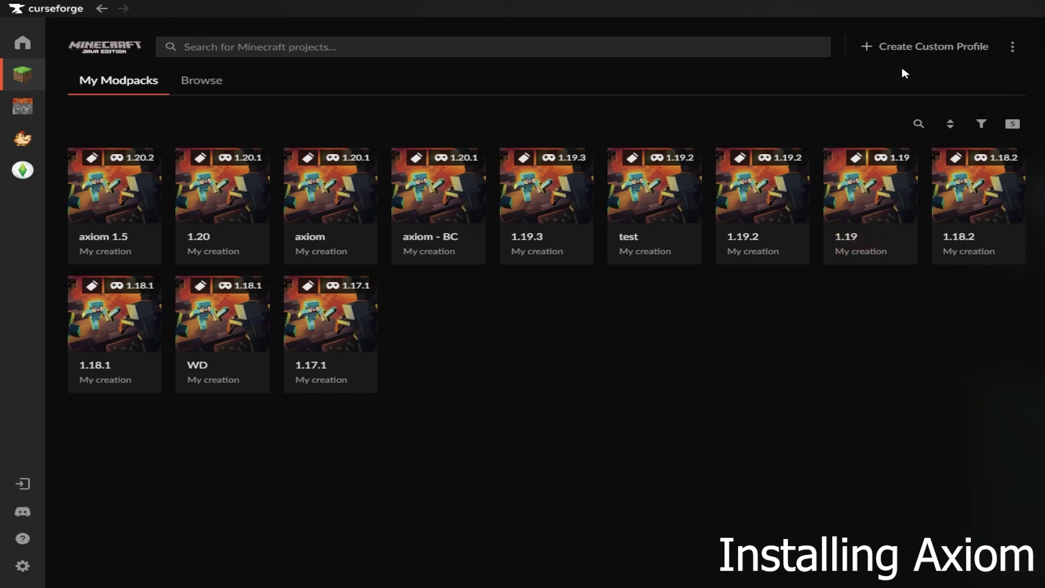
Create a Fabric custom profile named 'Axiom' for Minecraft 1.20.2.
{"action": "left_click", "coordinate": [918, 46]}
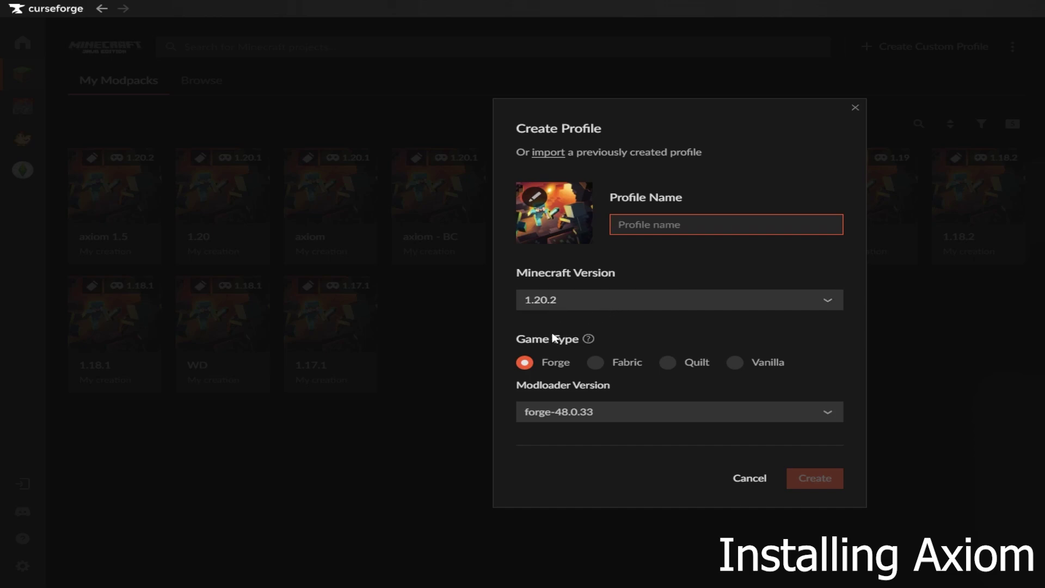
{"action": "left_click", "coordinate": [597, 365]}
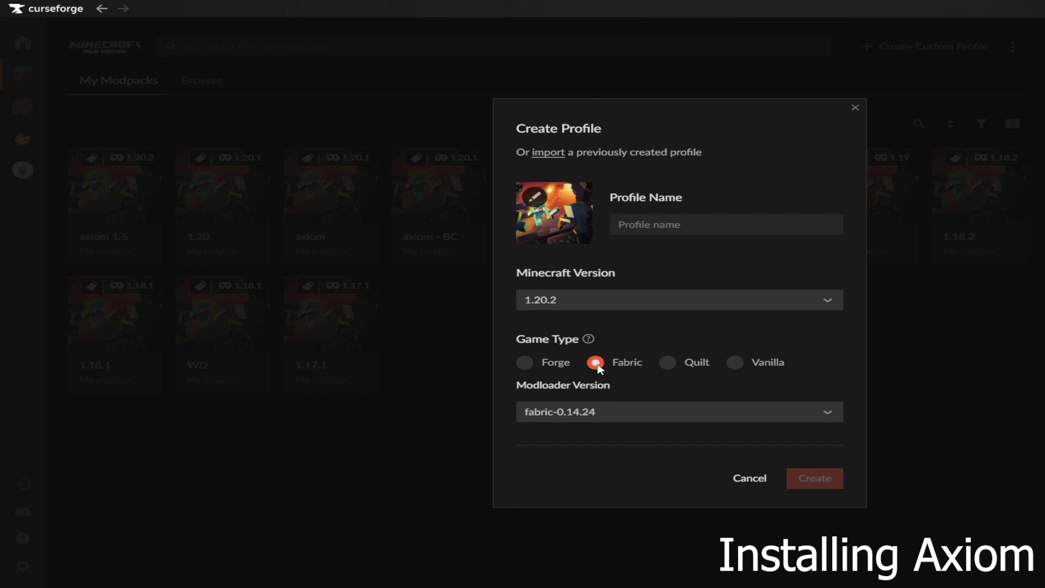
{"action": "left_click", "coordinate": [660, 221]}
{"action": "type", "text": "Axiom"}
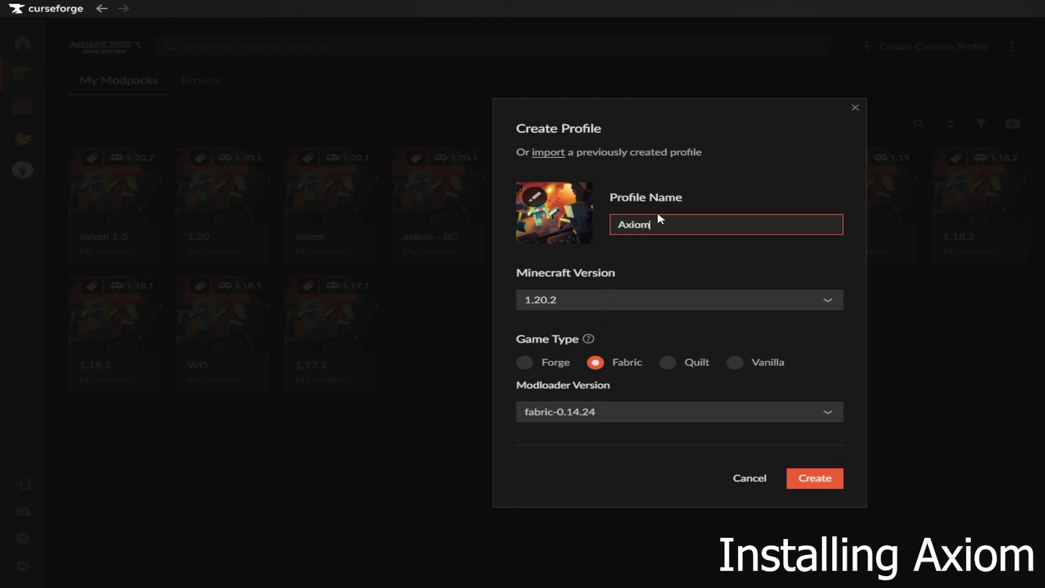
{"action": "left_click", "coordinate": [815, 479]}
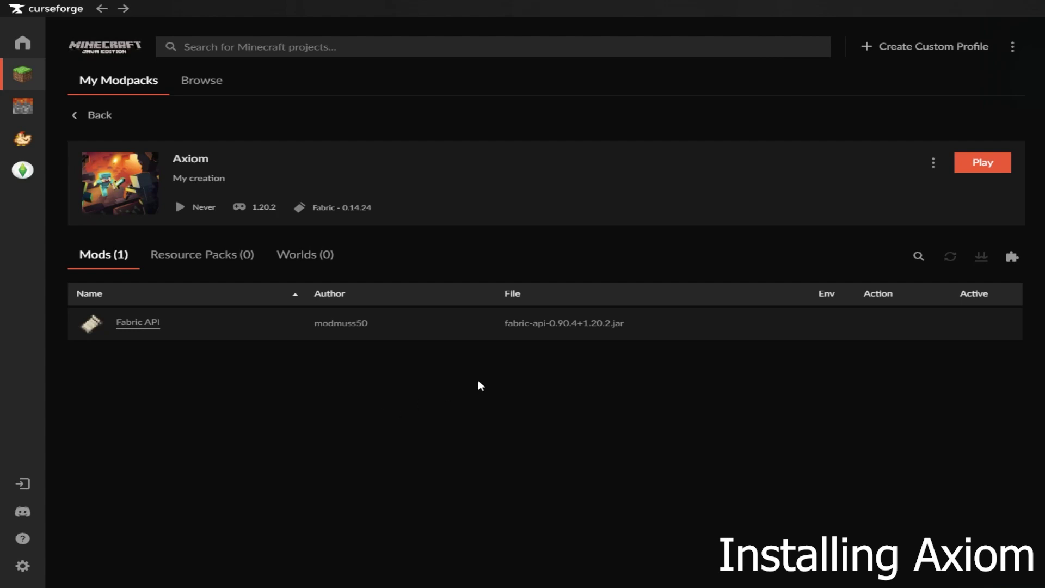
Open the Axiom profile's instance folder in File Explorer from the profile's options menu.
{"action": "left_click", "coordinate": [933, 163]}
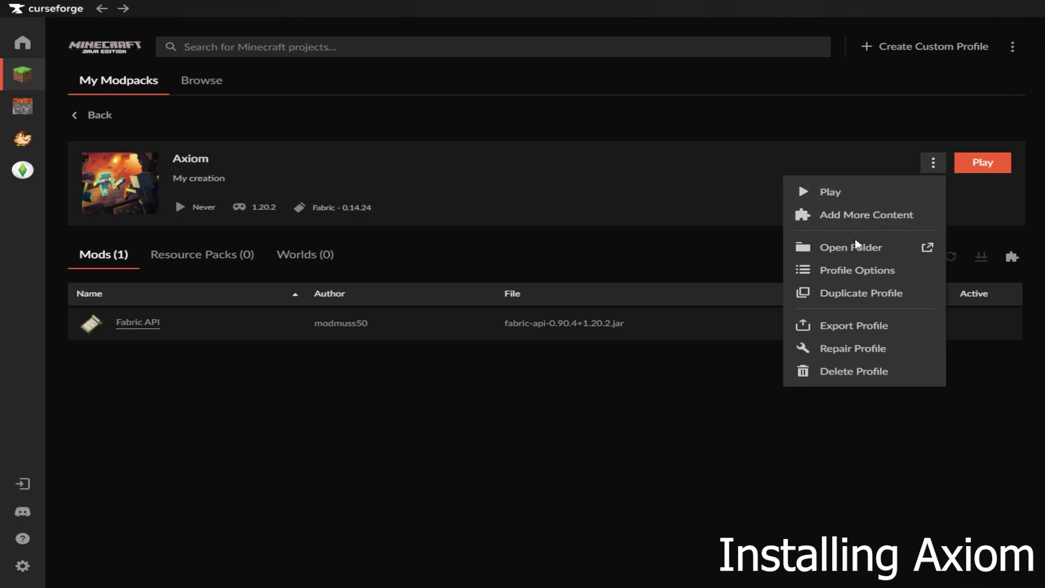
{"action": "left_click", "coordinate": [852, 249]}
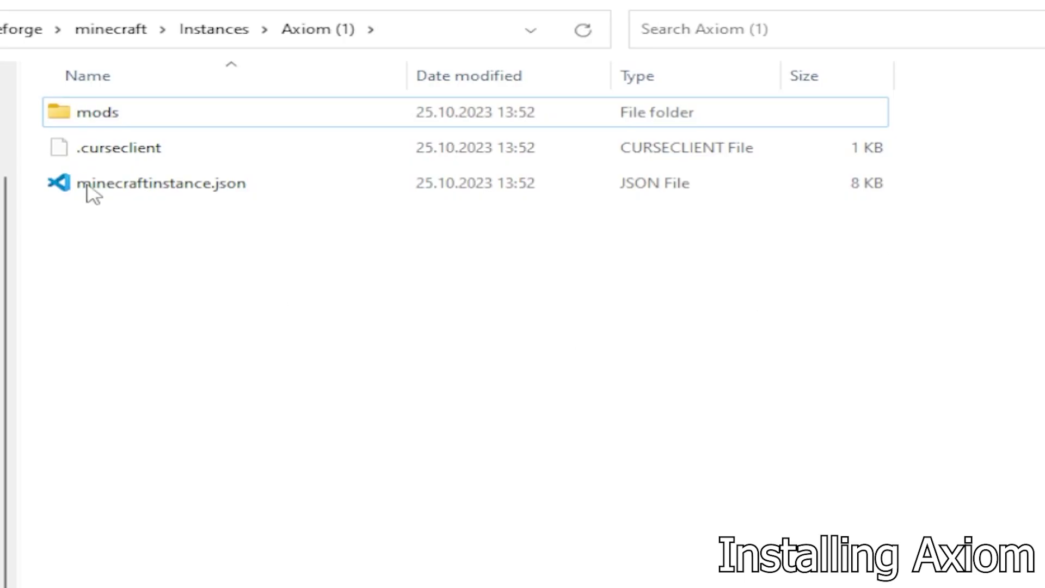
Open the mods folder inside the Axiom instance folder.
{"action": "left_click", "coordinate": [129, 120]}
{"action": "double_click", "coordinate": [129, 120]}
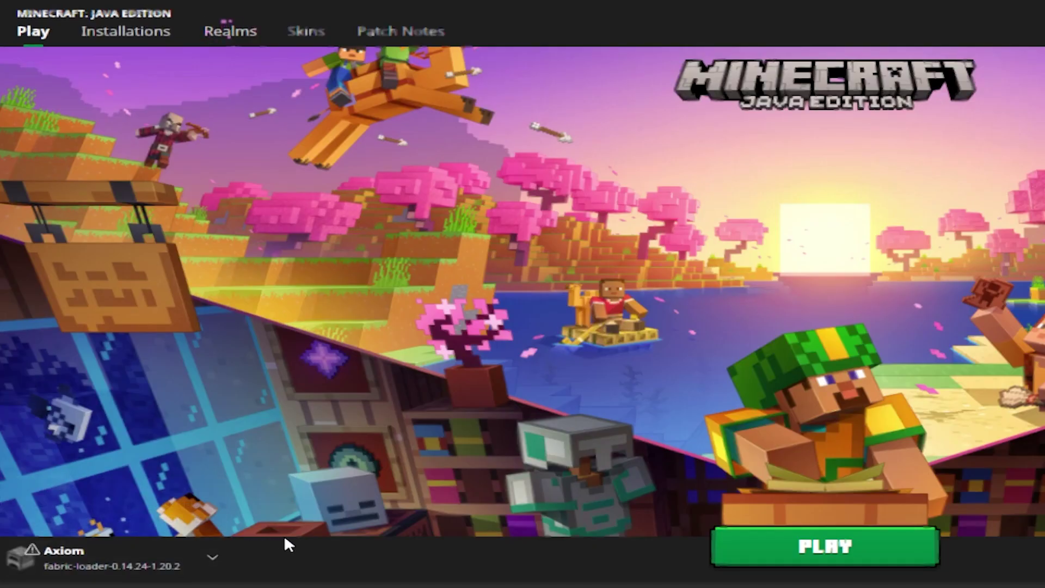
Launch Minecraft with the Axiom fabric-loader-0.14.24-1.20.2 installation.
{"action": "left_click", "coordinate": [800, 549]}
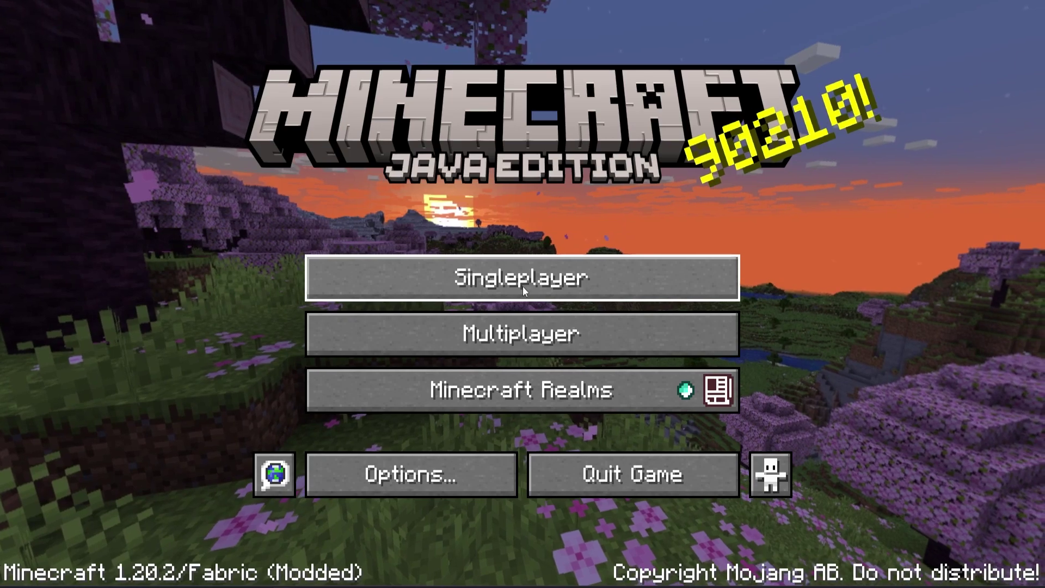
Load the singleplayer superflat test world with the granite-and-stone platform.
{"action": "left_click", "coordinate": [523, 286]}
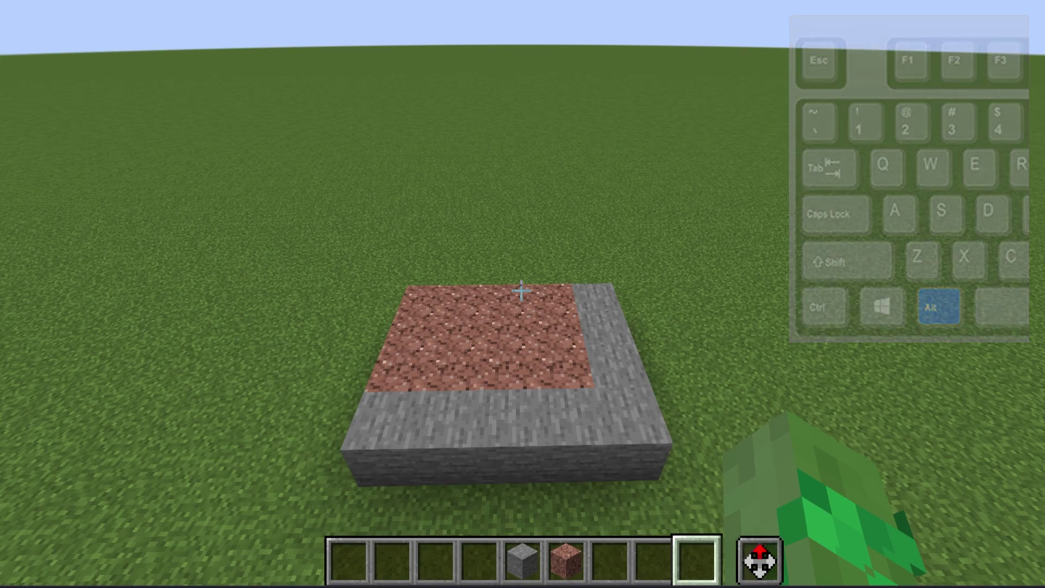
With the Move tool, select the granite-and-stone slab and extend the selection down into the dirt.
{"action": "key", "text": "alt"}
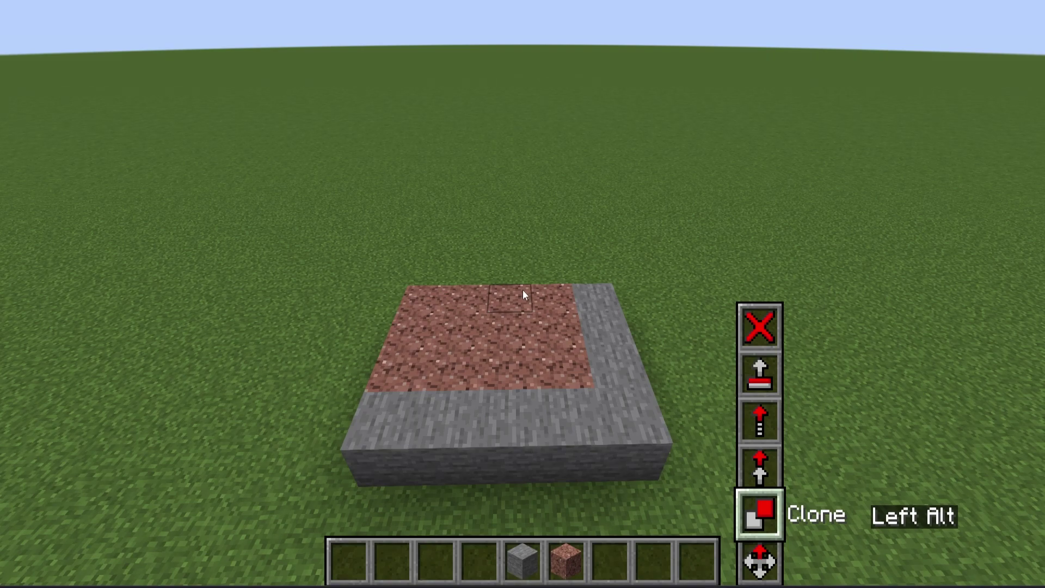
{"action": "scroll", "coordinate": [523, 291], "scroll_direction": "down", "scroll_amount": 1}
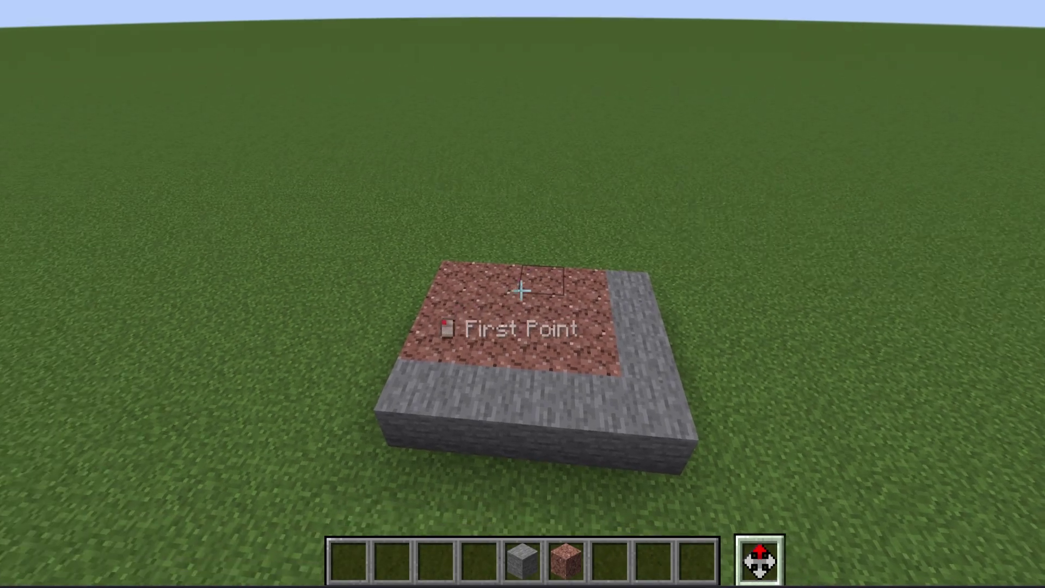
{"action": "left_click", "coordinate": [521, 291]}
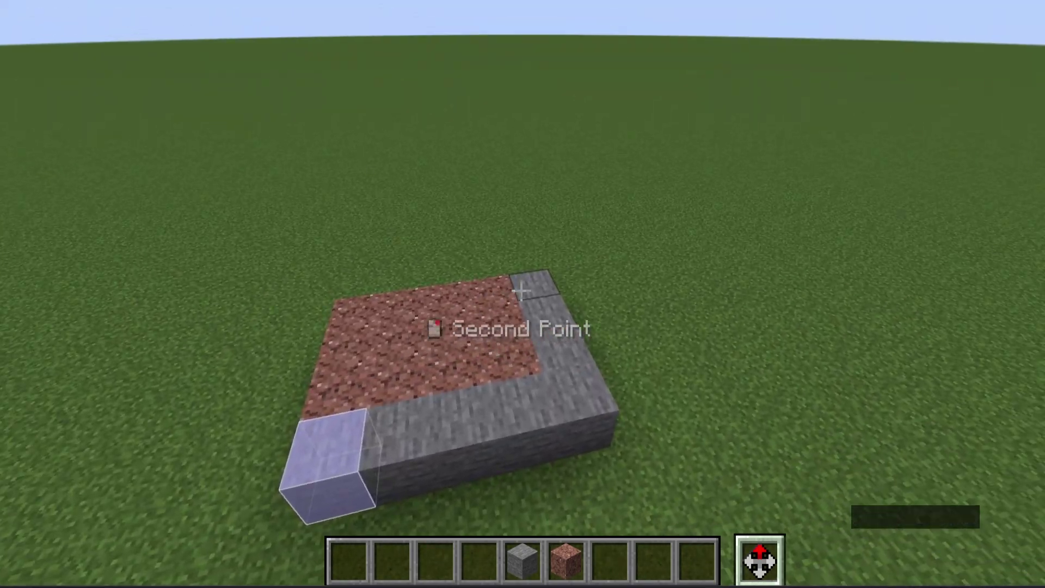
{"action": "left_click", "coordinate": [521, 292]}
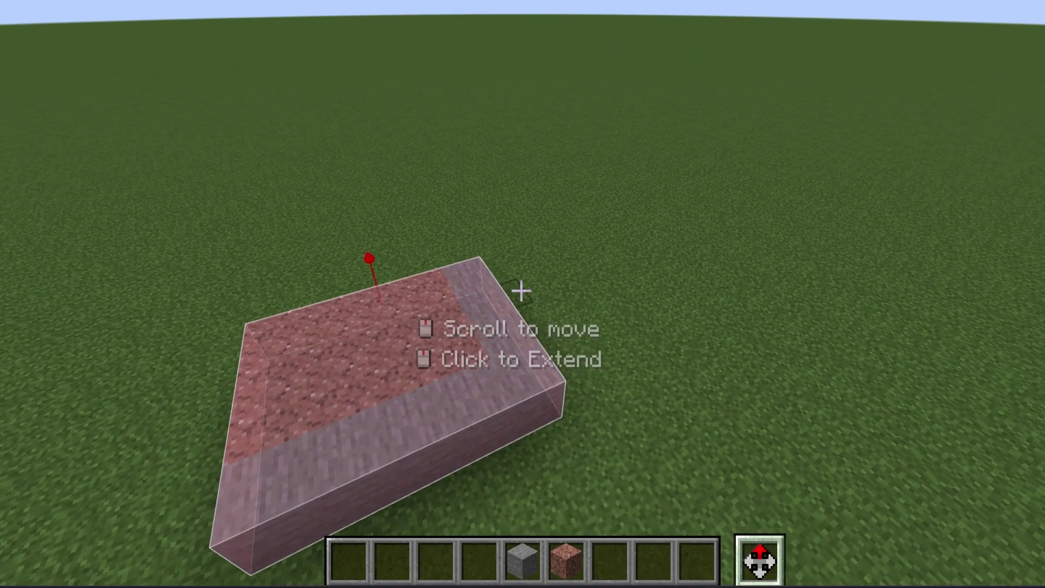
{"action": "key", "text": "d"}
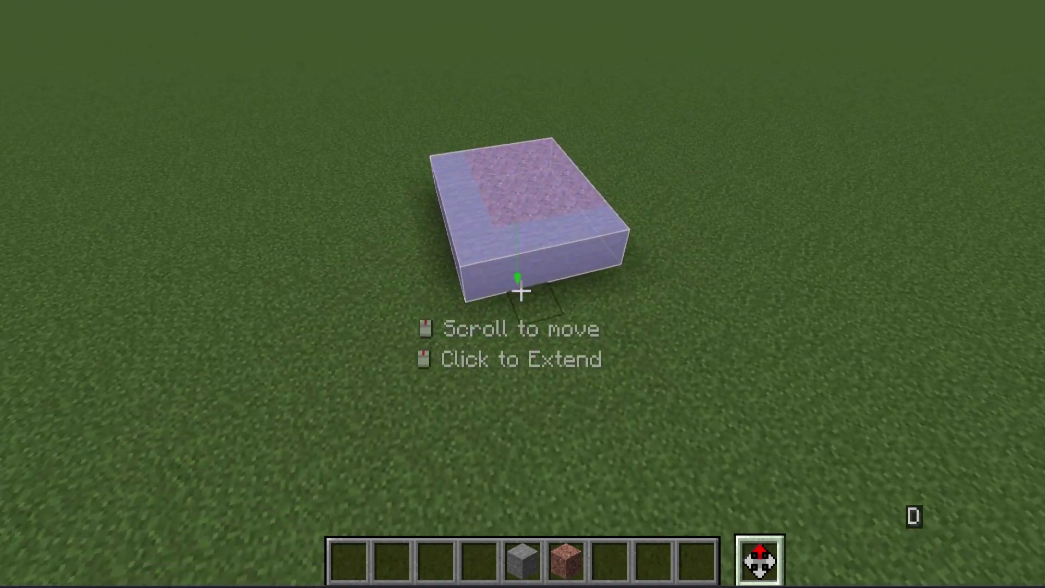
{"action": "middle_click", "coordinate": [521, 291]}
Shift the selected slab upward out of the ground and check its new position.
{"action": "key", "text": "a"}
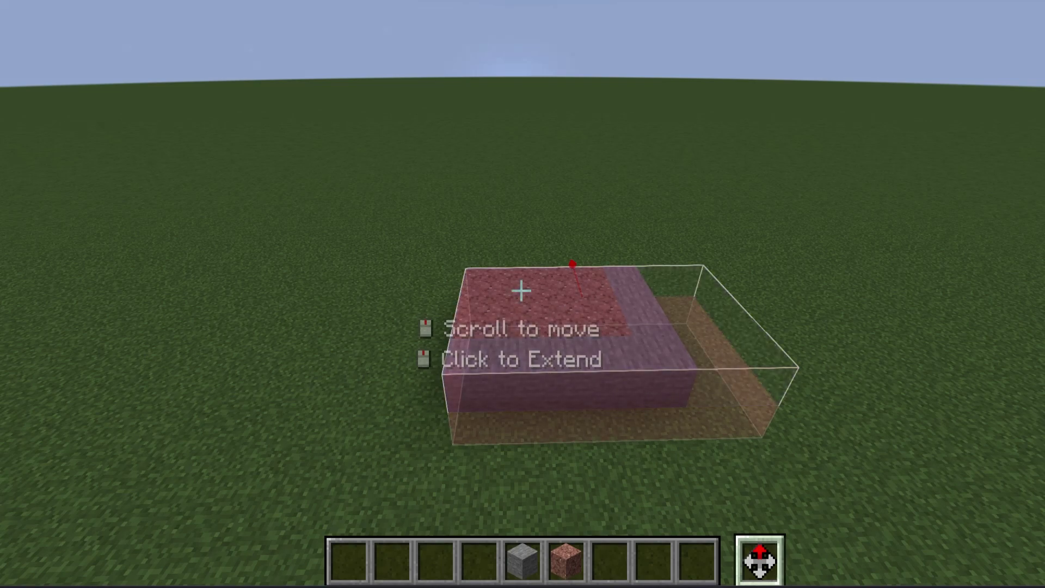
{"action": "key", "text": "space"}
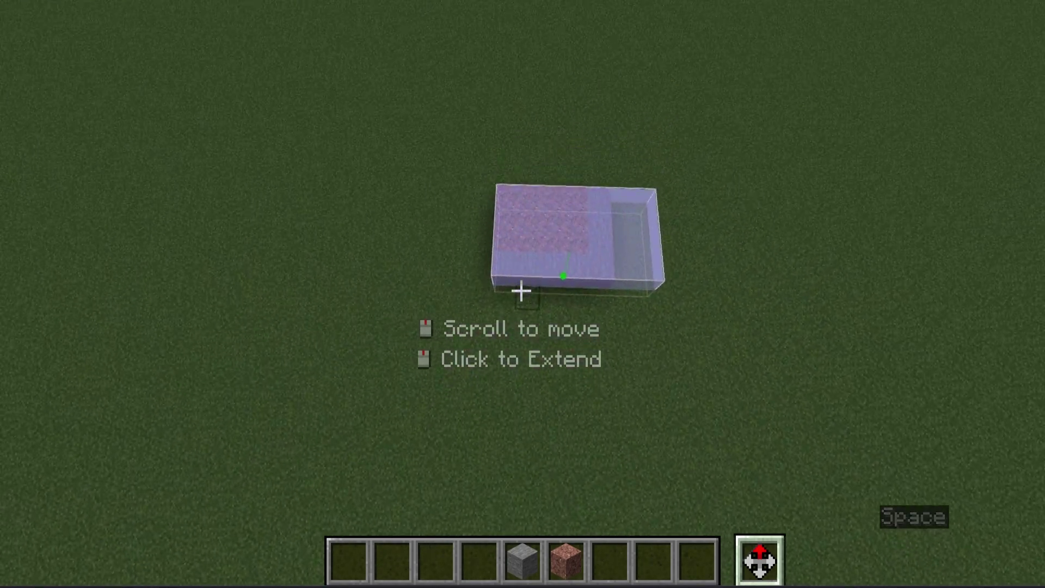
{"action": "scroll", "coordinate": [521, 292], "scroll_direction": "down", "scroll_amount": 2}
{"action": "key", "text": "shift"}
{"action": "scroll", "coordinate": [521, 291], "scroll_direction": "up", "scroll_amount": 2}
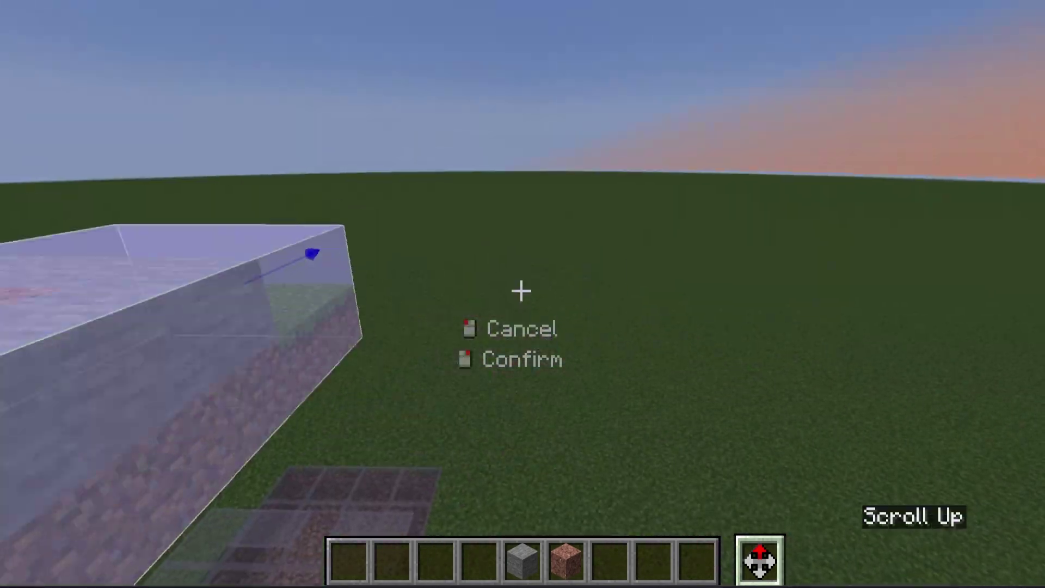
{"action": "key", "text": "shift+d"}
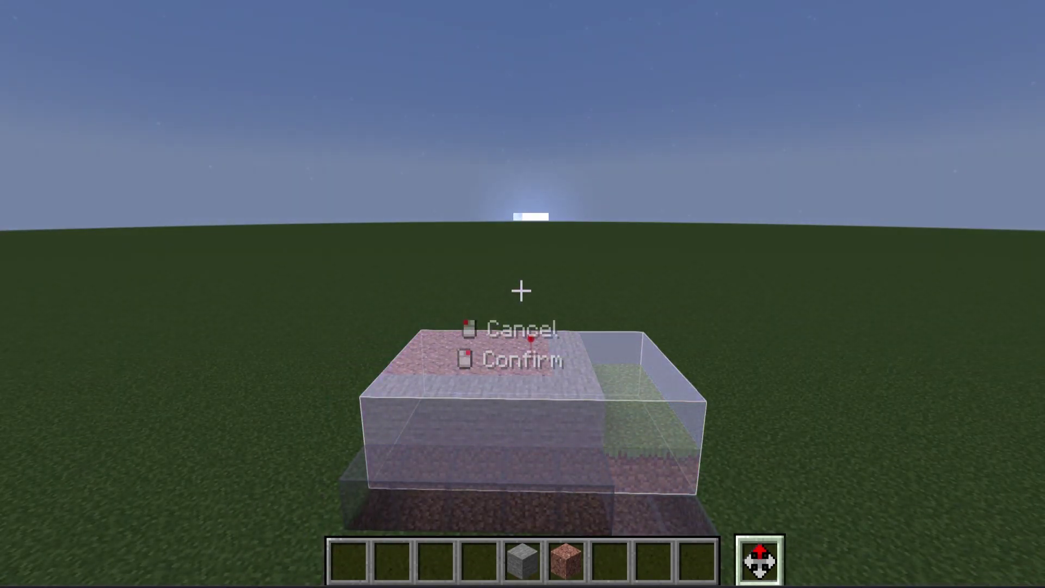
Confirm the lift, then select the raised chunk's two corners for another move.
{"action": "right_click", "coordinate": [521, 291]}
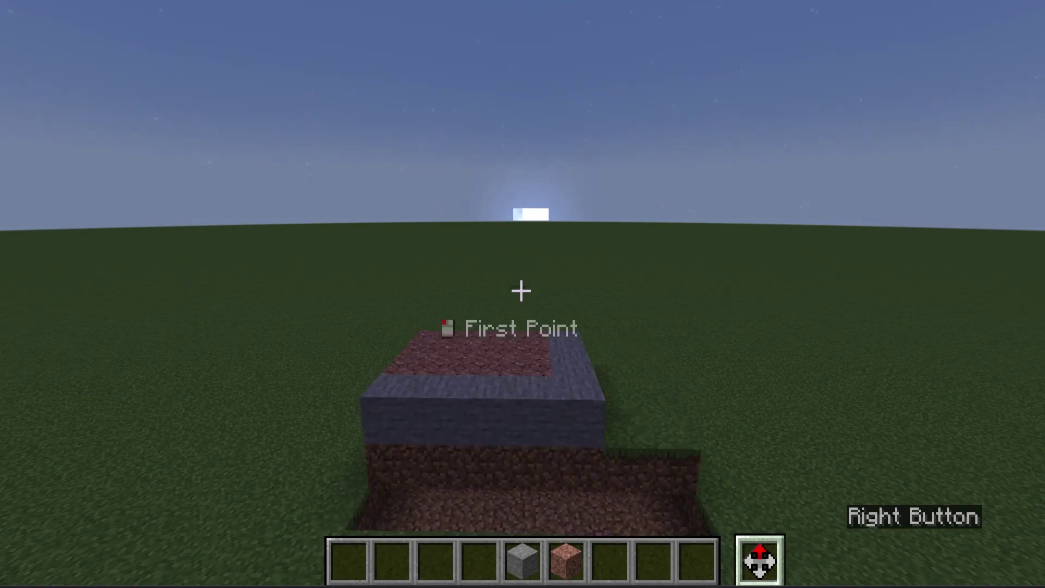
{"action": "key", "text": "5"}
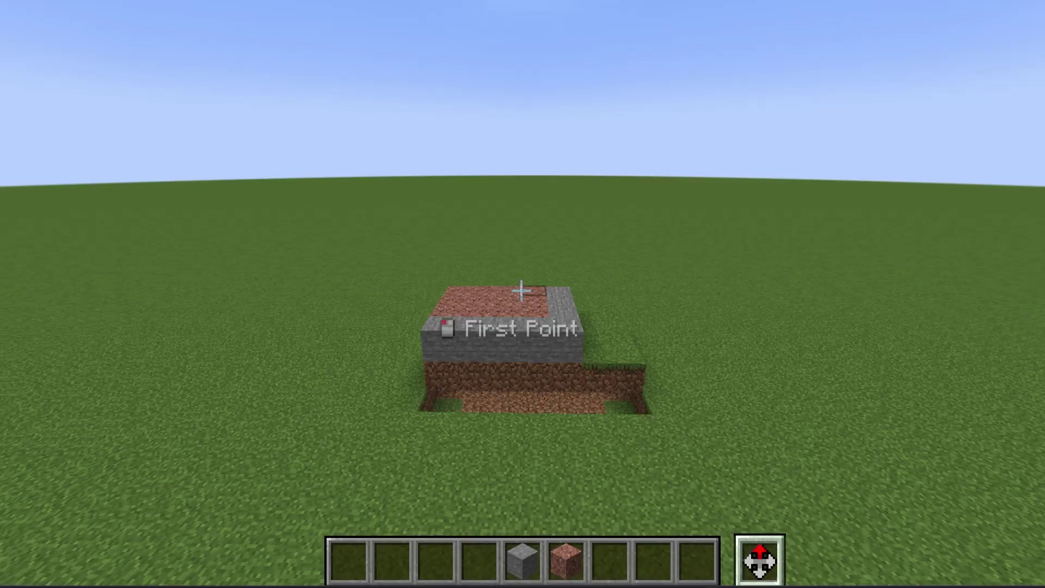
{"action": "key", "text": "a+space+w"}
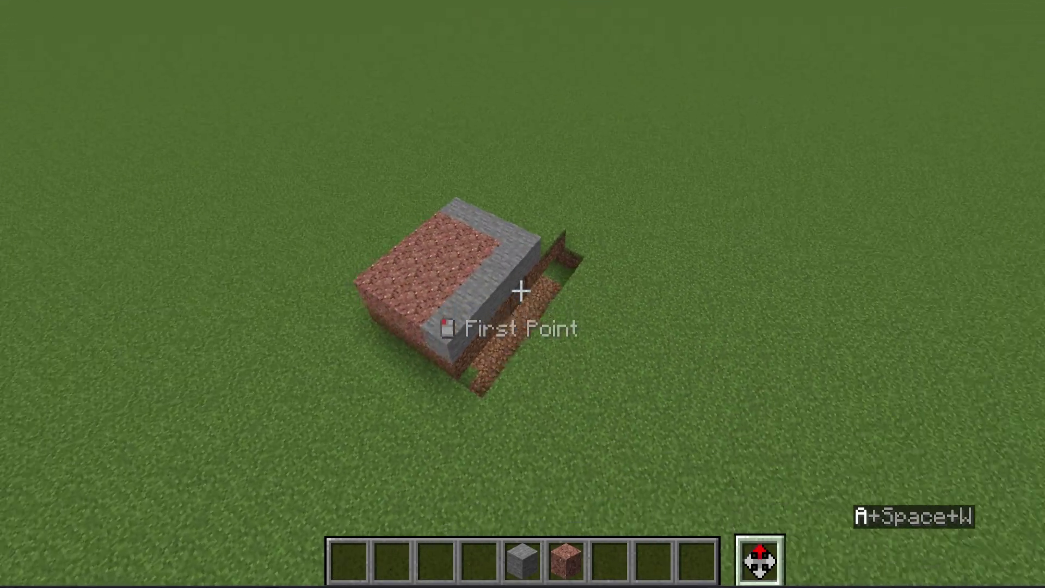
{"action": "key", "text": "shift"}
{"action": "left_click", "coordinate": [522, 291]}
{"action": "key", "text": "d"}
{"action": "key", "text": "w"}
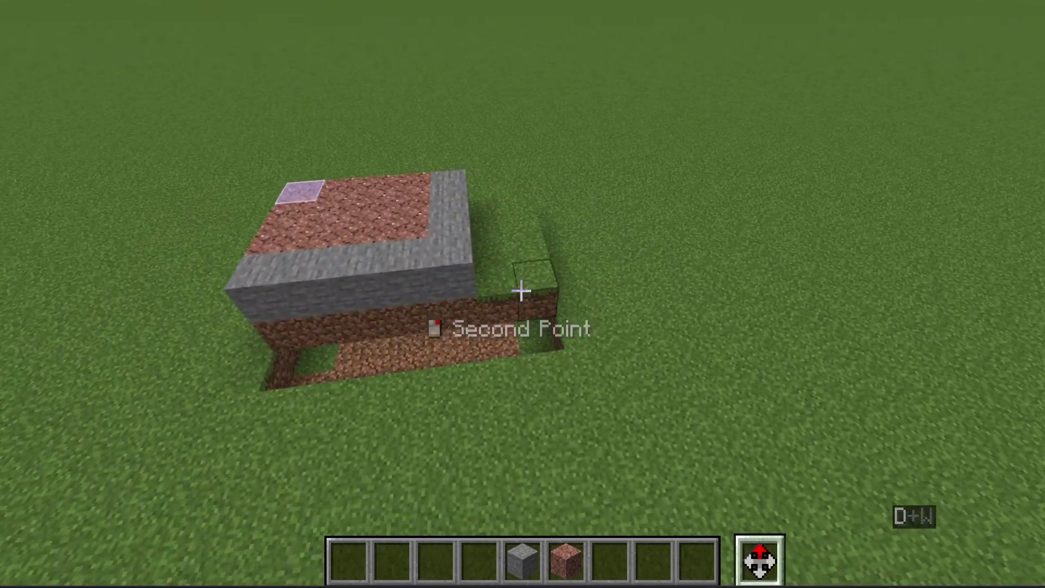
{"action": "right_click", "coordinate": [522, 291]}
Rotate the chunk with Ctrl+R, flip it with Ctrl+F, and place it.
{"action": "key", "text": "space"}
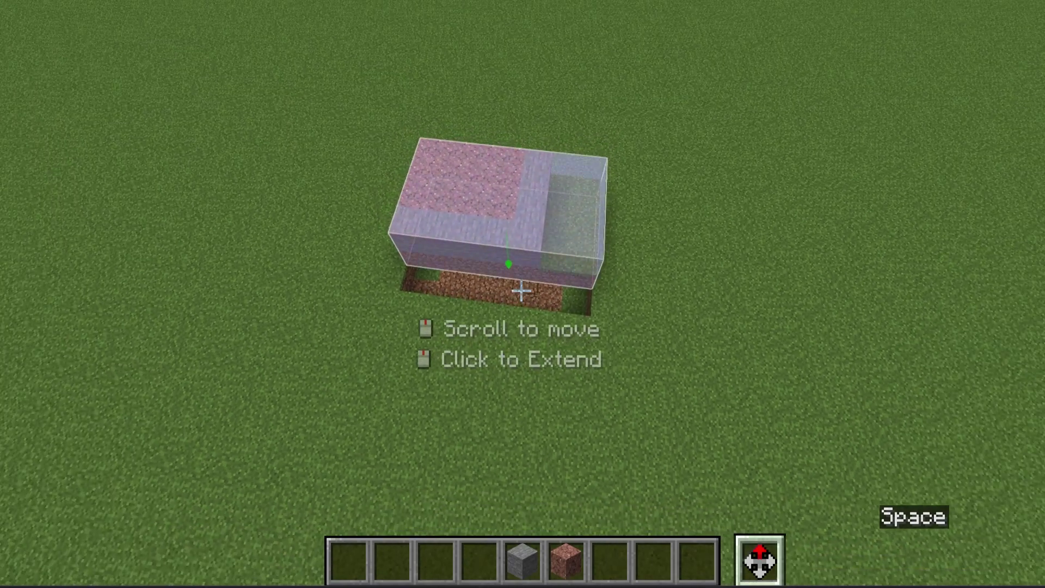
{"action": "scroll", "coordinate": [522, 291], "scroll_direction": "down", "scroll_amount": 2}
{"action": "key", "text": "shift"}
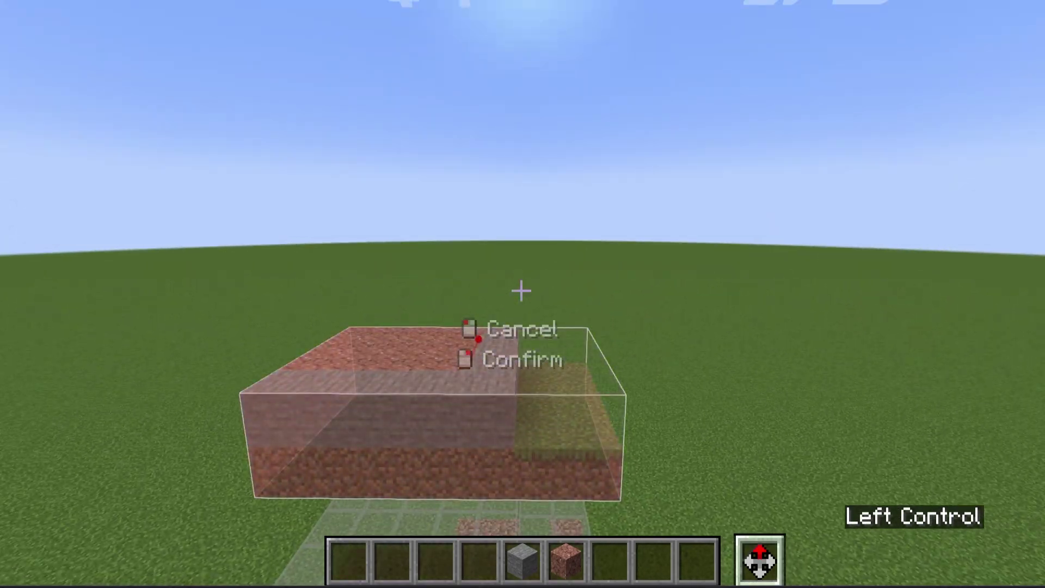
{"action": "key", "text": "ctrl+r"}
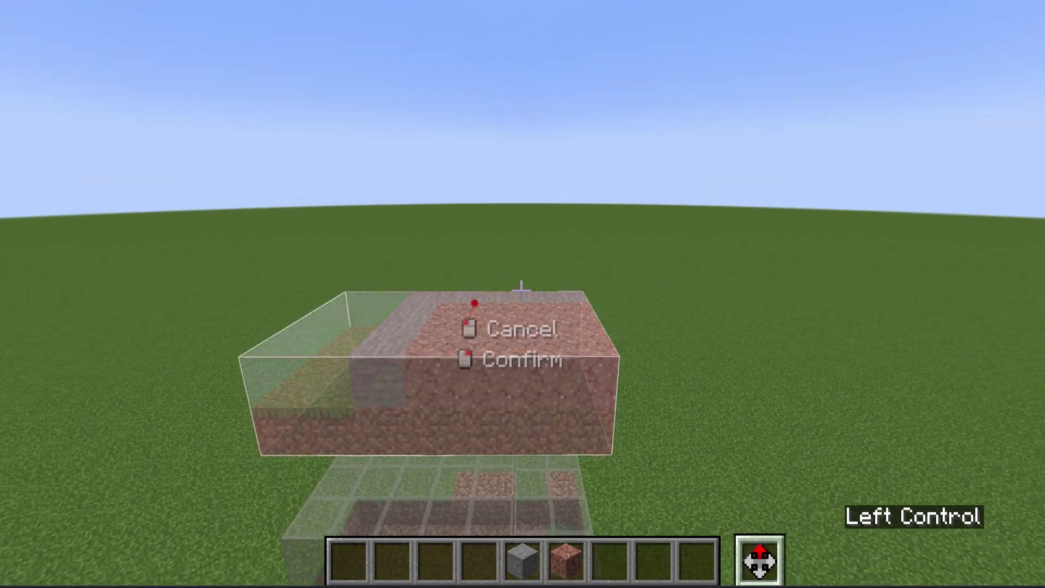
{"action": "key", "text": "ctrl+f"}
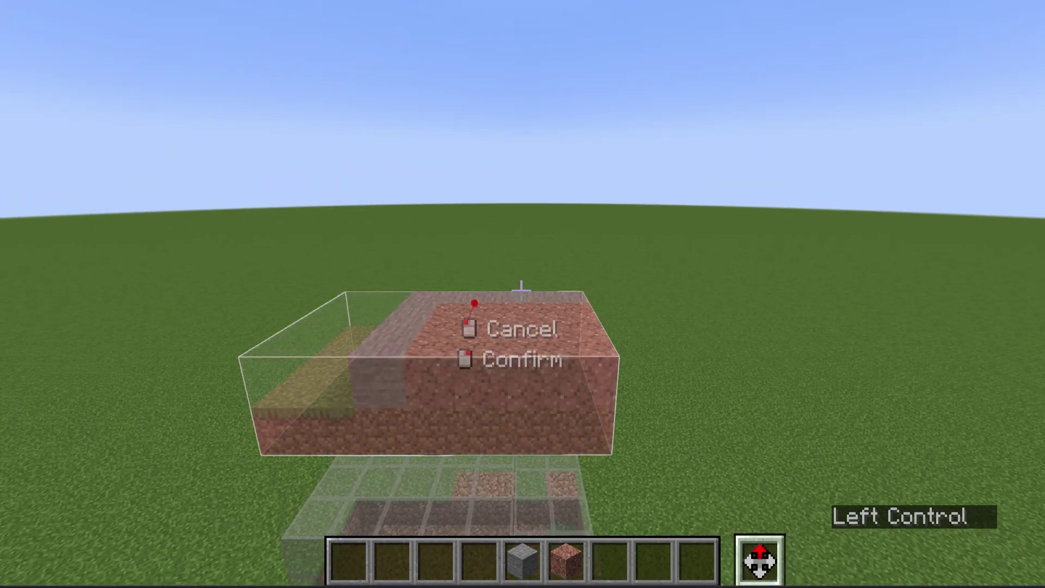
{"action": "right_click", "coordinate": [521, 290]}
{"action": "key", "text": "alt"}
With the Clone tool, select the granite-topped stone chunk and drag a copy beside it.
{"action": "scroll", "coordinate": [523, 291], "scroll_direction": "up", "scroll_amount": 1, "text": "alt"}
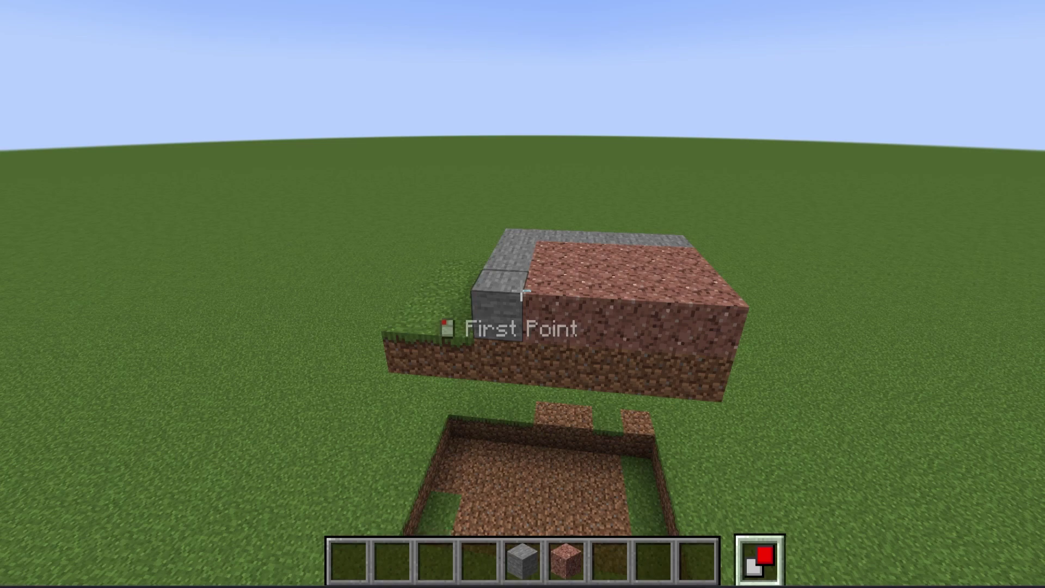
{"action": "key", "text": "a"}
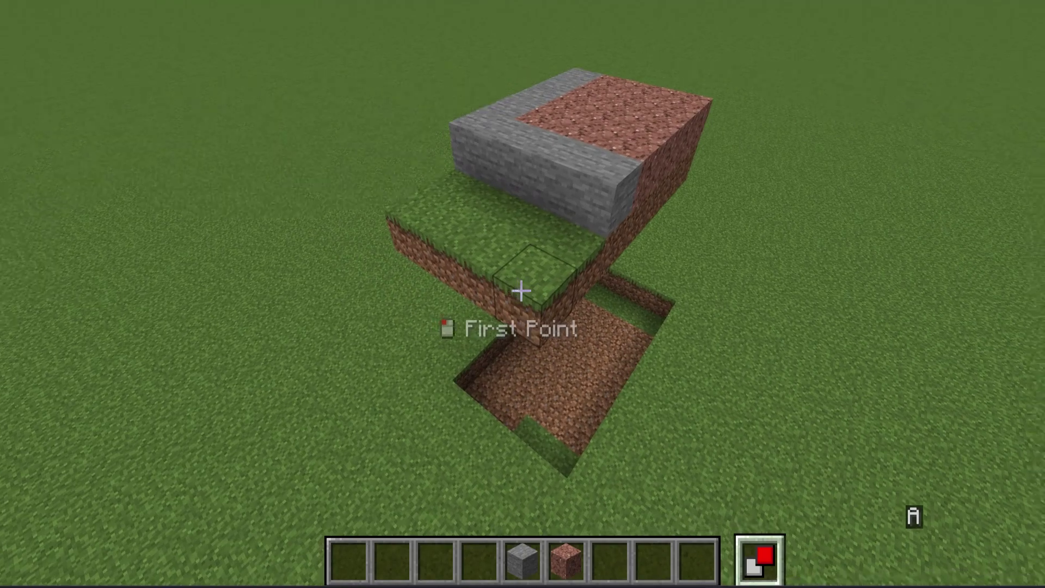
{"action": "key", "text": "d+space"}
{"action": "left_click", "coordinate": [522, 294]}
{"action": "key", "text": "w"}
{"action": "left_click", "coordinate": [521, 292]}
{"action": "scroll", "coordinate": [521, 293], "scroll_direction": "up", "scroll_amount": 1}
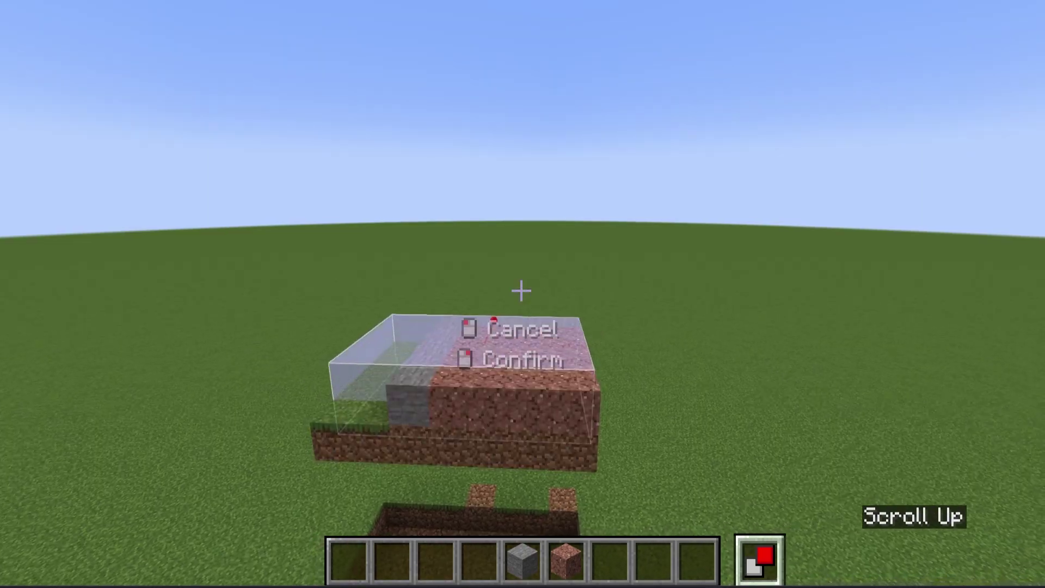
{"action": "key", "text": "a"}
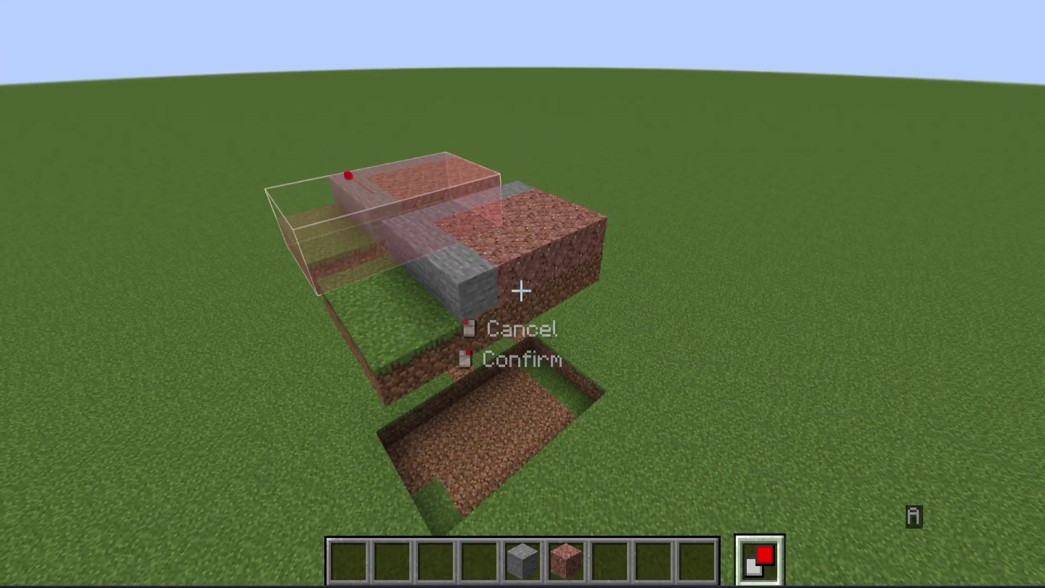
{"action": "key", "text": "w"}
{"action": "scroll", "coordinate": [521, 292], "scroll_direction": "up", "scroll_amount": 1}
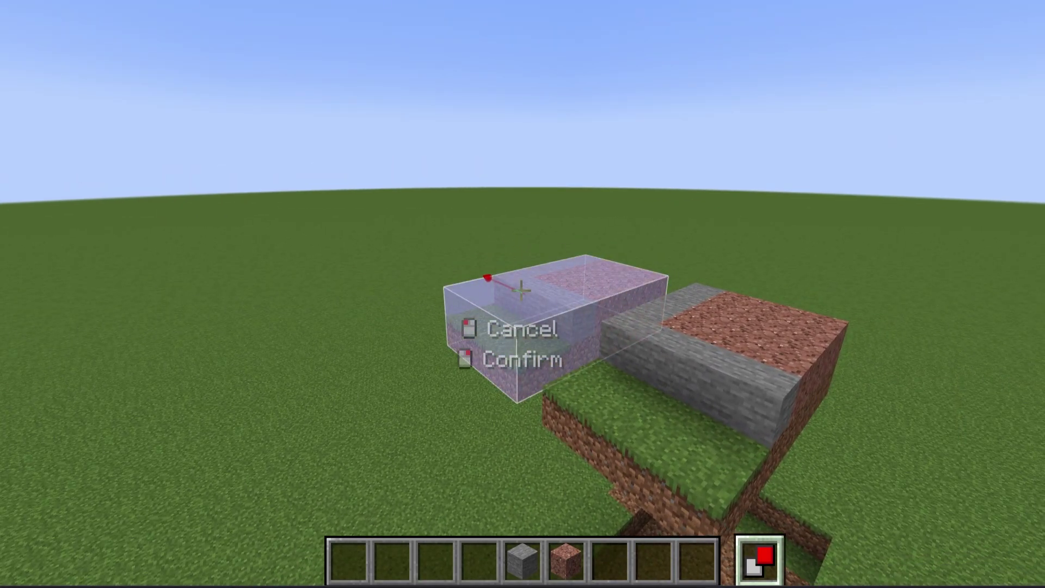
Place the clone and cancel the extra clone preview.
{"action": "right_click", "coordinate": [521, 290]}
{"action": "scroll", "coordinate": [522, 291], "scroll_direction": "up", "scroll_amount": 2}
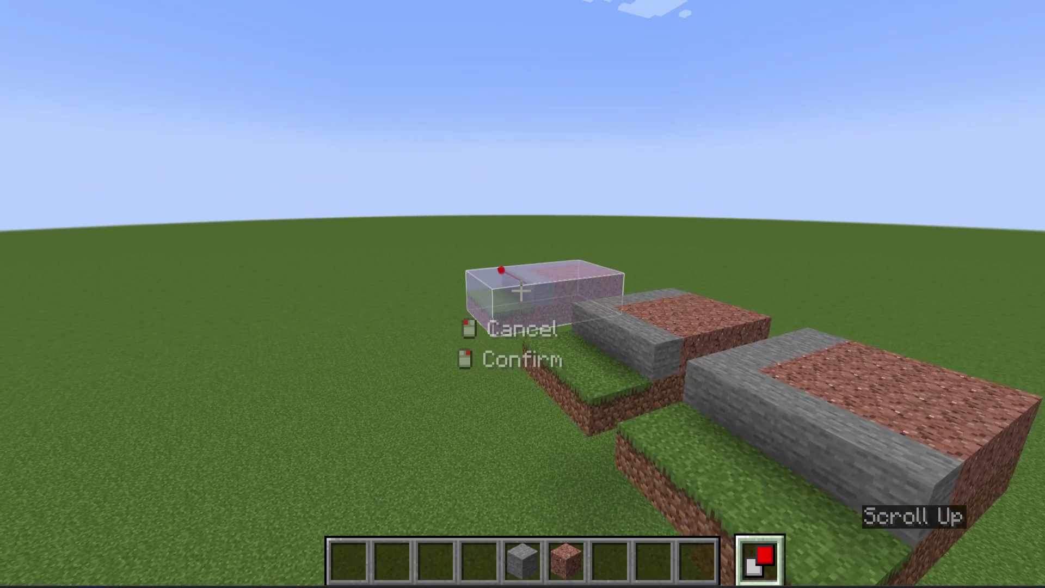
{"action": "scroll", "coordinate": [522, 291], "scroll_direction": "down", "scroll_amount": 2}
{"action": "left_click", "coordinate": [522, 291]}
Switch to the Stack tool and select the stone-and-granite blocks as the stack region.
{"action": "key", "text": "d"}
{"action": "key", "text": "alt"}
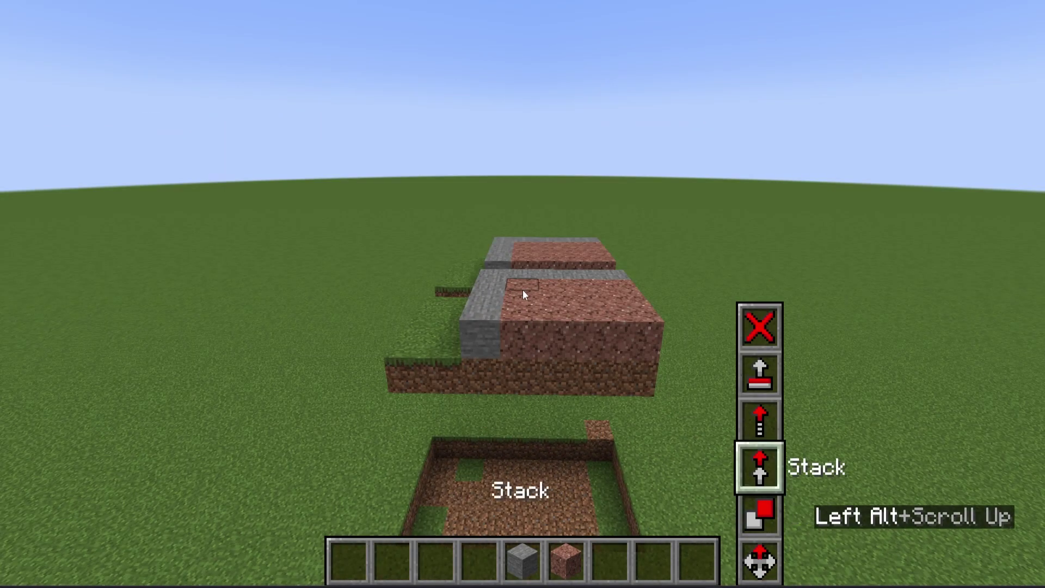
{"action": "key", "text": "d"}
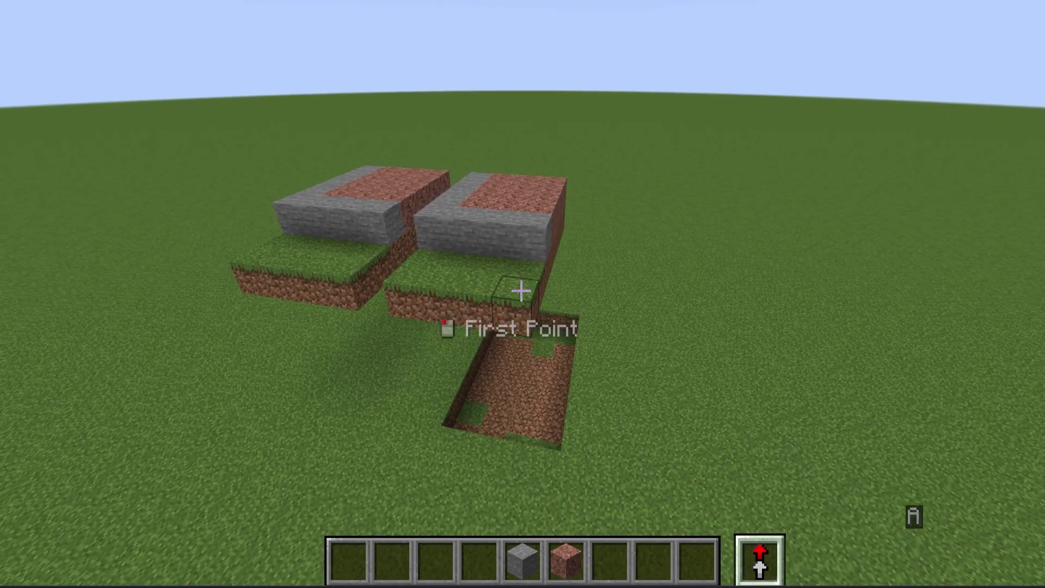
{"action": "left_click", "coordinate": [521, 291]}
{"action": "key", "text": "d+space+w"}
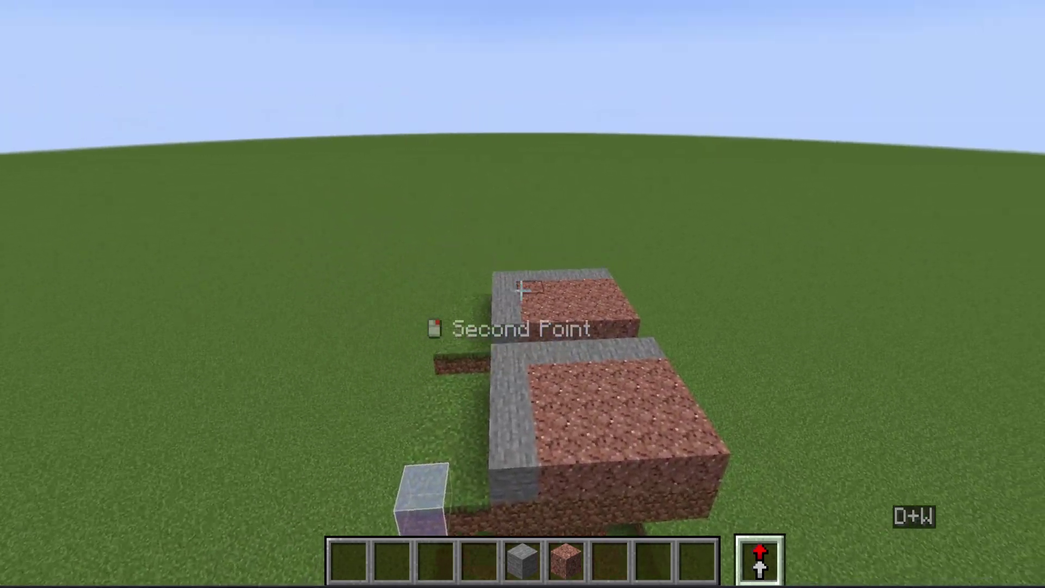
{"action": "left_click", "coordinate": [521, 292]}
Add repeated rows of copies across the grass and confirm the stack.
{"action": "key", "text": "a"}
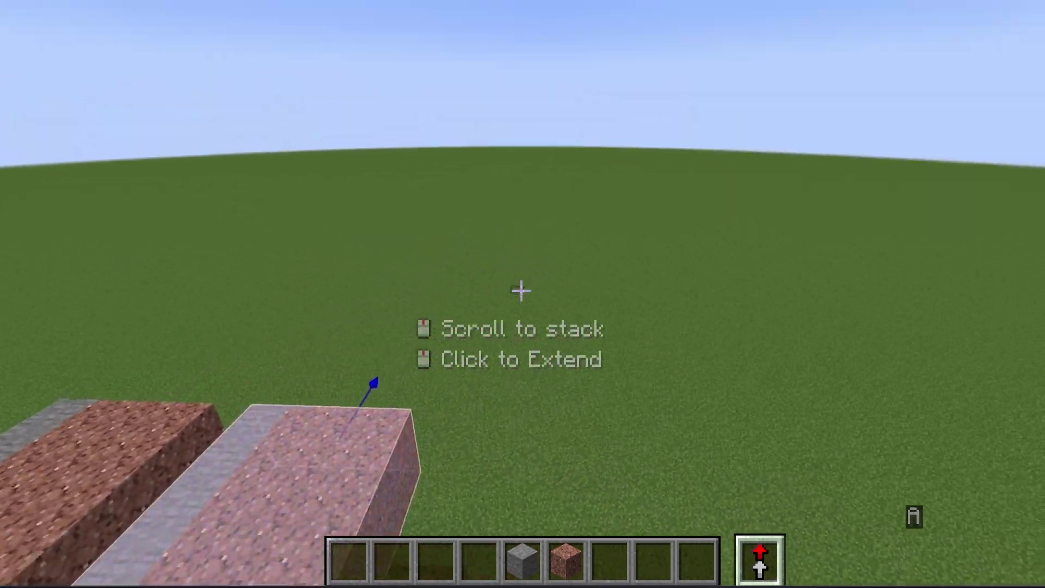
{"action": "scroll", "coordinate": [522, 292], "scroll_direction": "up", "scroll_amount": 3}
{"action": "key", "text": "d"}
{"action": "scroll", "coordinate": [521, 291], "scroll_direction": "up", "scroll_amount": 2}
{"action": "key", "text": "a"}
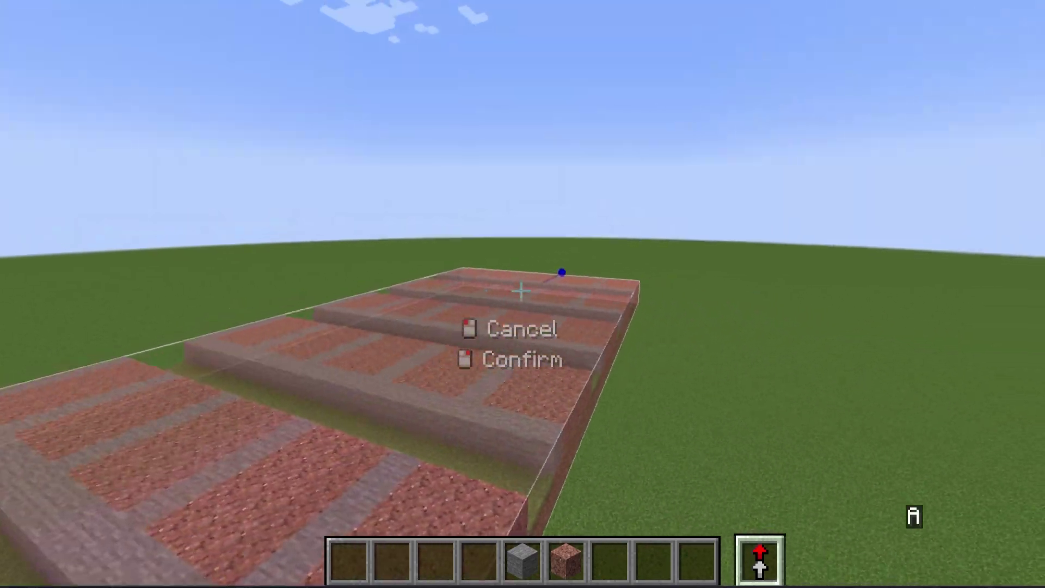
{"action": "key", "text": "space"}
{"action": "key", "text": "s"}
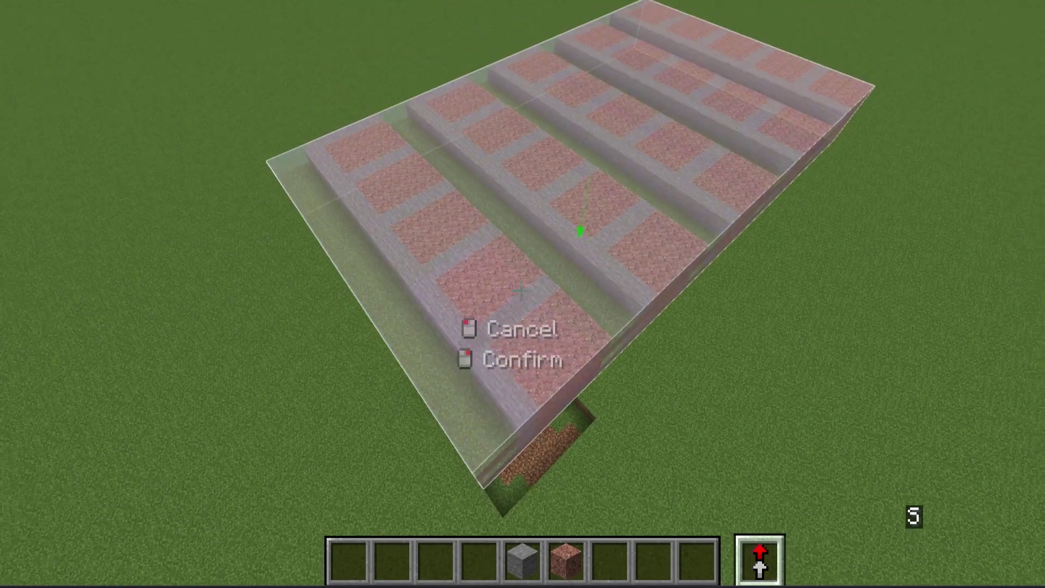
{"action": "key", "text": "shift+d"}
{"action": "right_click", "coordinate": [521, 291]}
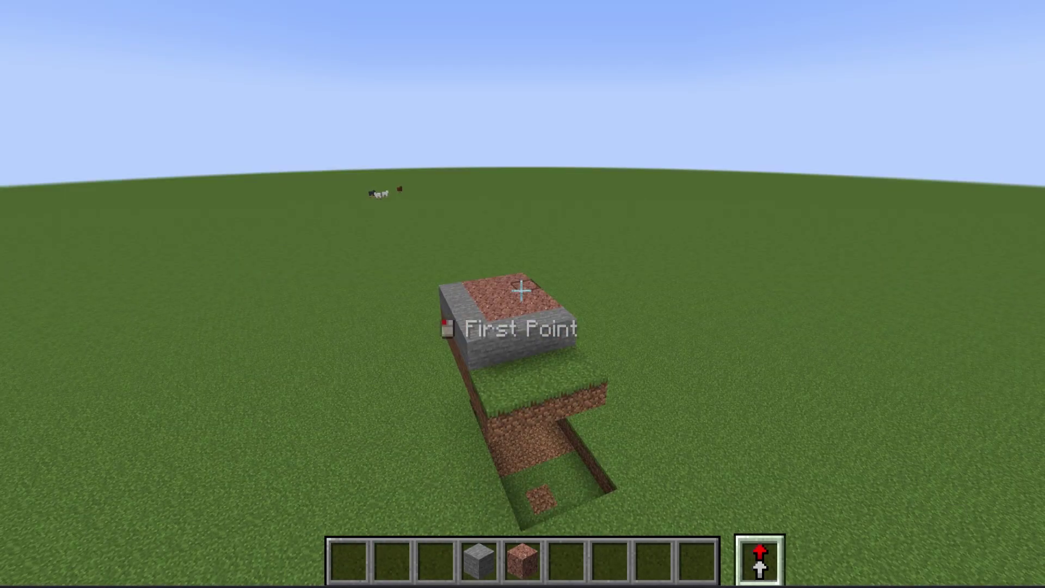
Switch to the Smear tool and select a strip of grass with two points.
{"action": "key", "text": "alt"}
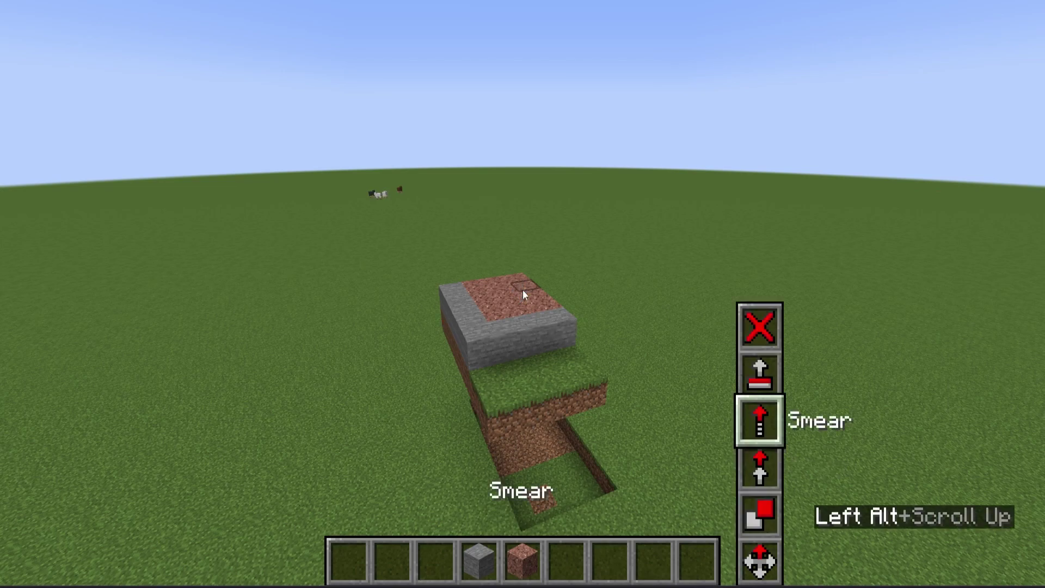
{"action": "key", "text": "alt"}
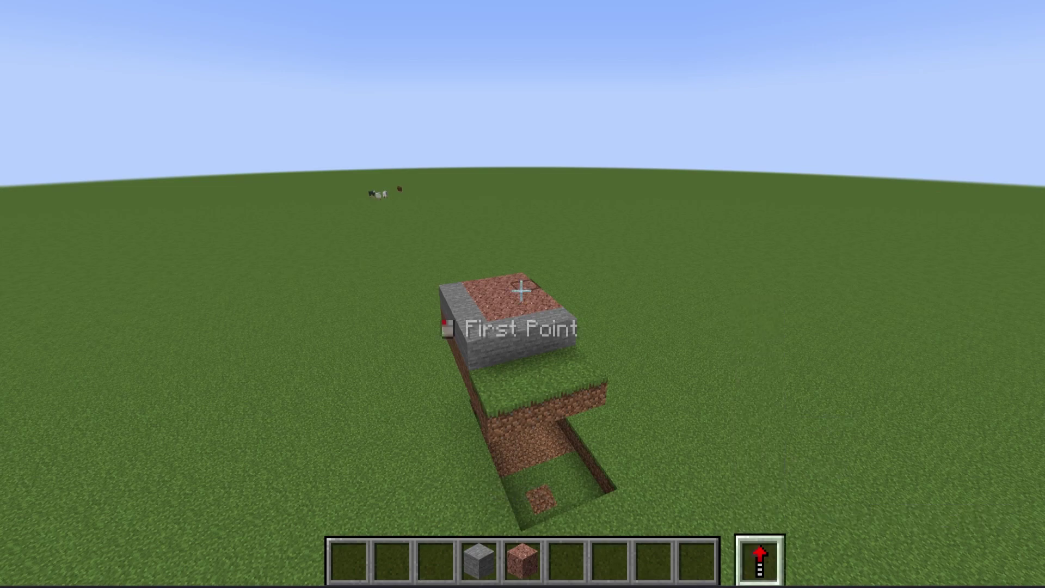
{"action": "key", "text": "a"}
{"action": "key", "text": "d+w"}
{"action": "key", "text": "d"}
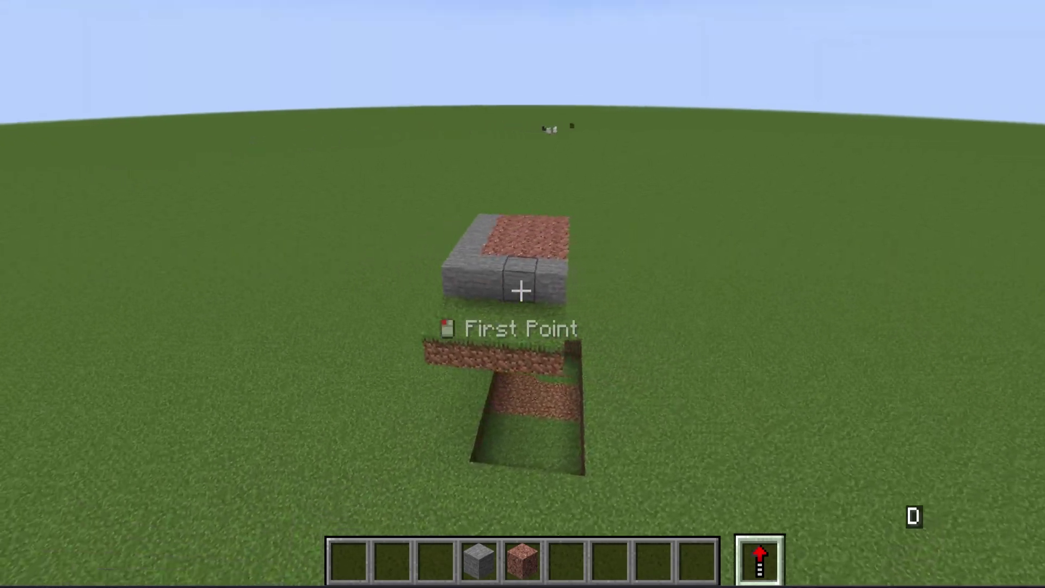
{"action": "key", "text": "a+w"}
{"action": "key", "text": "w"}
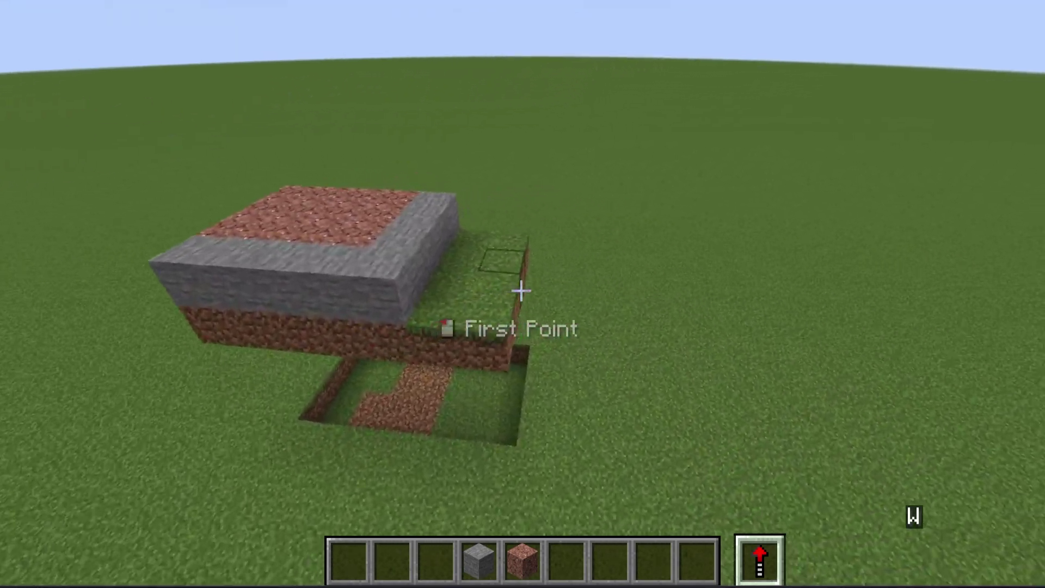
{"action": "key", "text": "d+w"}
{"action": "right_click", "coordinate": [521, 292]}
{"action": "right_click", "coordinate": [522, 291]}
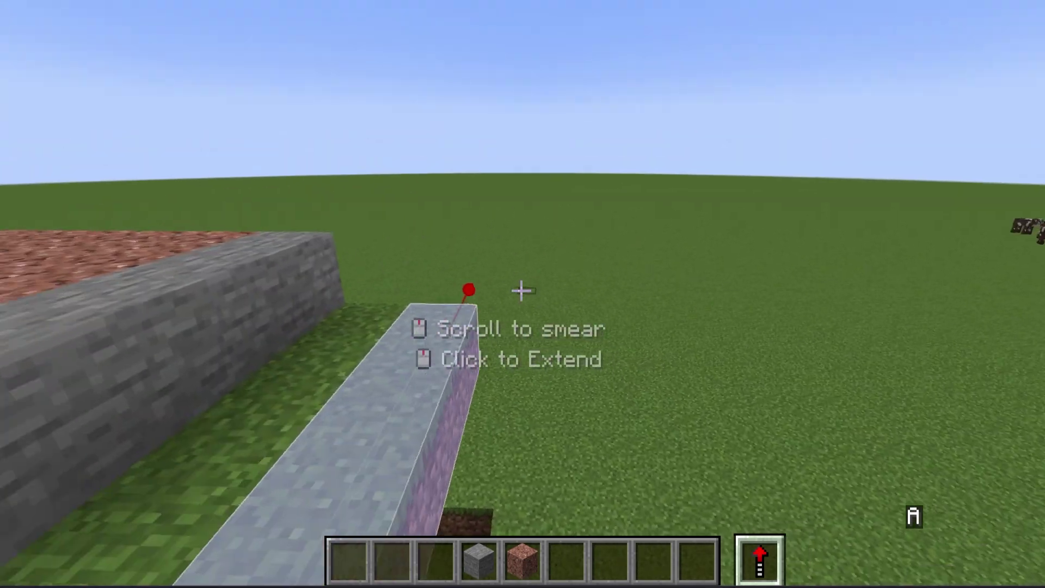
{"action": "key", "text": "s"}
Smear the grass strip into stepped terraces, adjusting its direction, and confirm.
{"action": "scroll", "coordinate": [521, 291], "scroll_direction": "up", "scroll_amount": 2}
{"action": "key", "text": "d"}
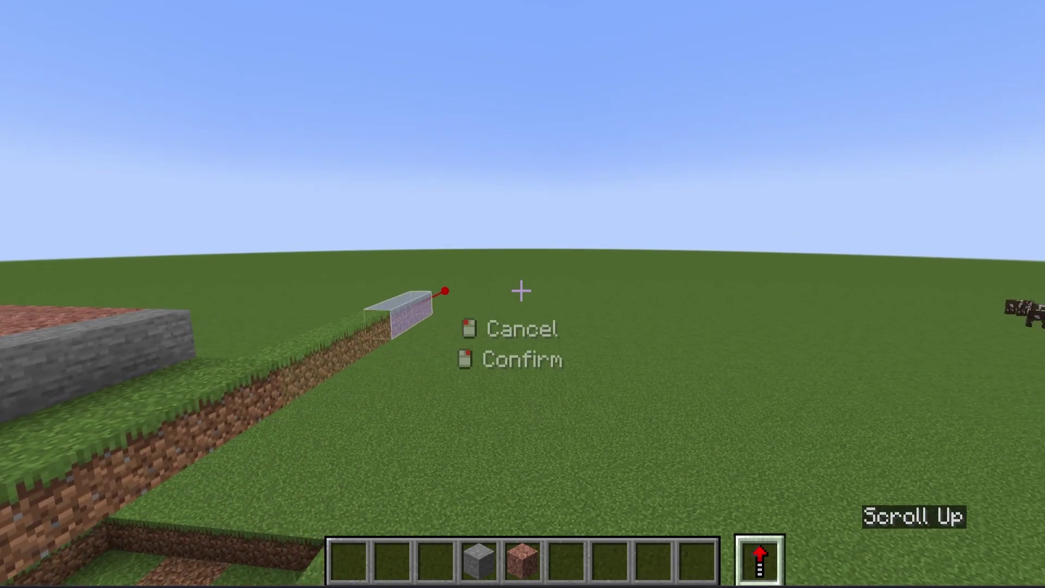
{"action": "key", "text": "d+space+w"}
{"action": "scroll", "coordinate": [521, 291], "scroll_direction": "down", "scroll_amount": 3}
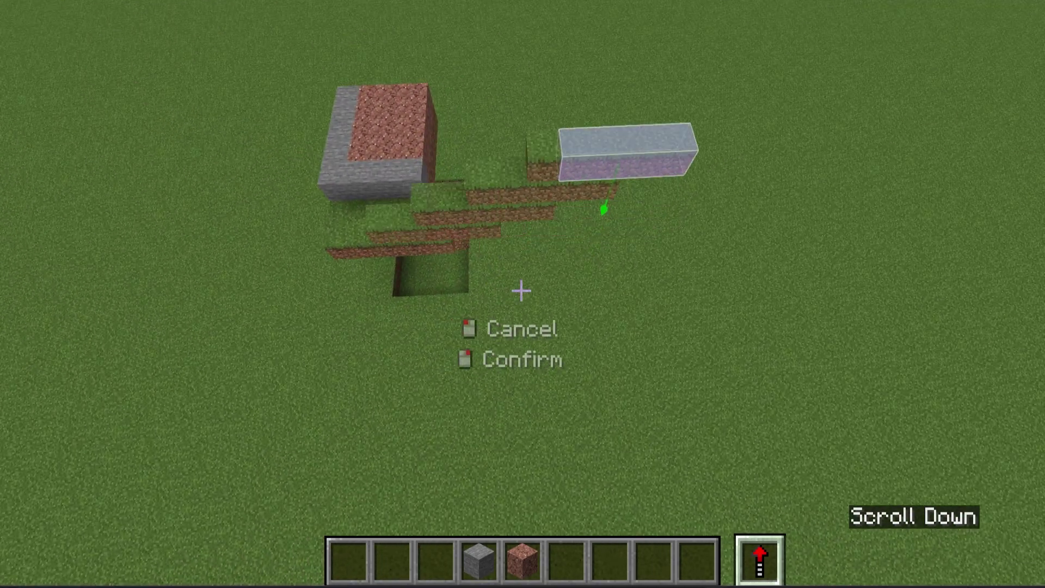
{"action": "key", "text": "a"}
{"action": "scroll", "coordinate": [521, 291], "scroll_direction": "up", "scroll_amount": 3}
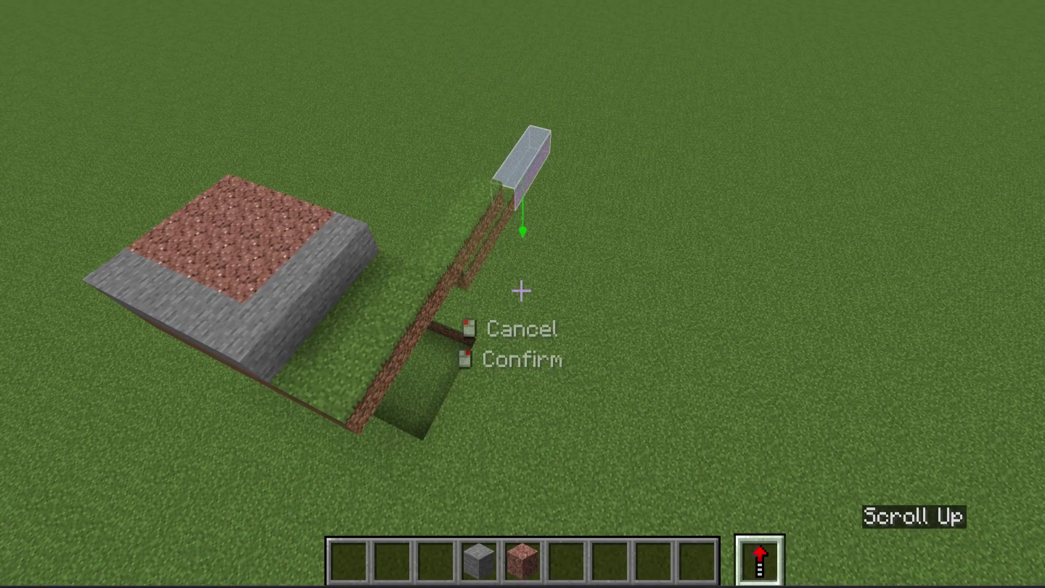
{"action": "key", "text": "d"}
{"action": "key", "text": "shift"}
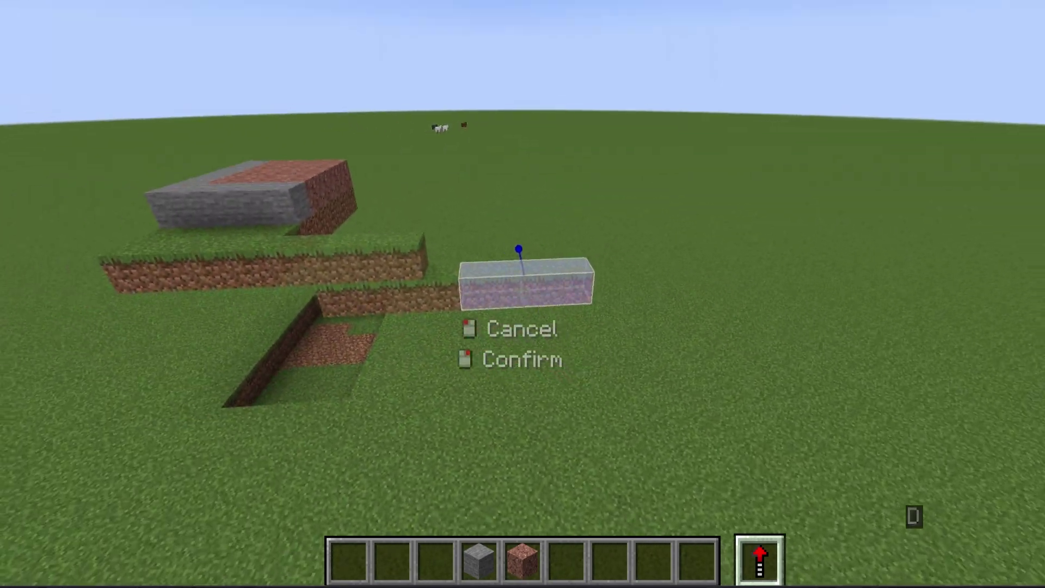
{"action": "key", "text": "a"}
{"action": "key", "text": "d"}
{"action": "scroll", "coordinate": [522, 291], "scroll_direction": "up", "scroll_amount": 1}
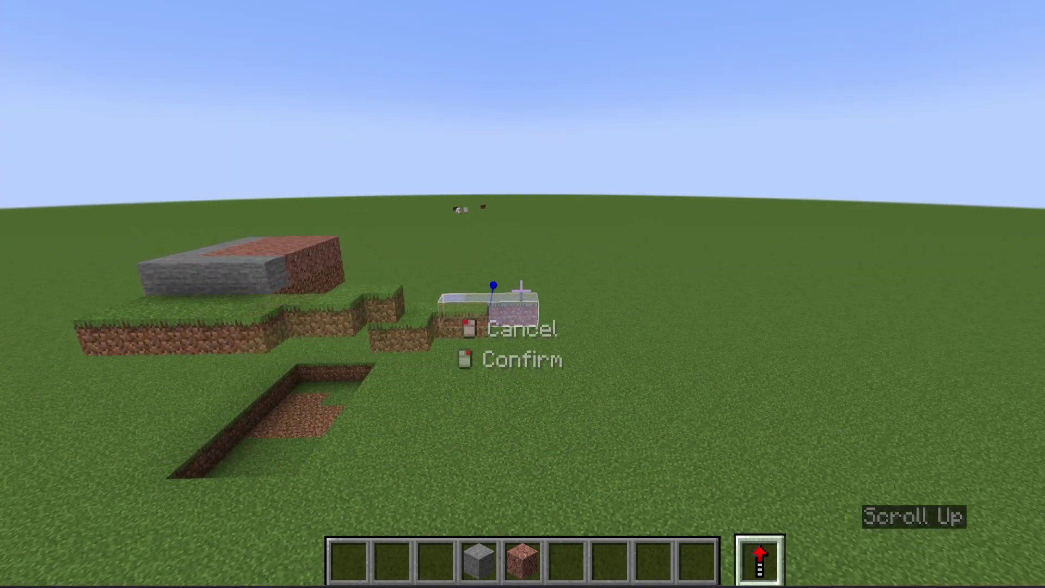
{"action": "key", "text": "a"}
{"action": "key", "text": "space"}
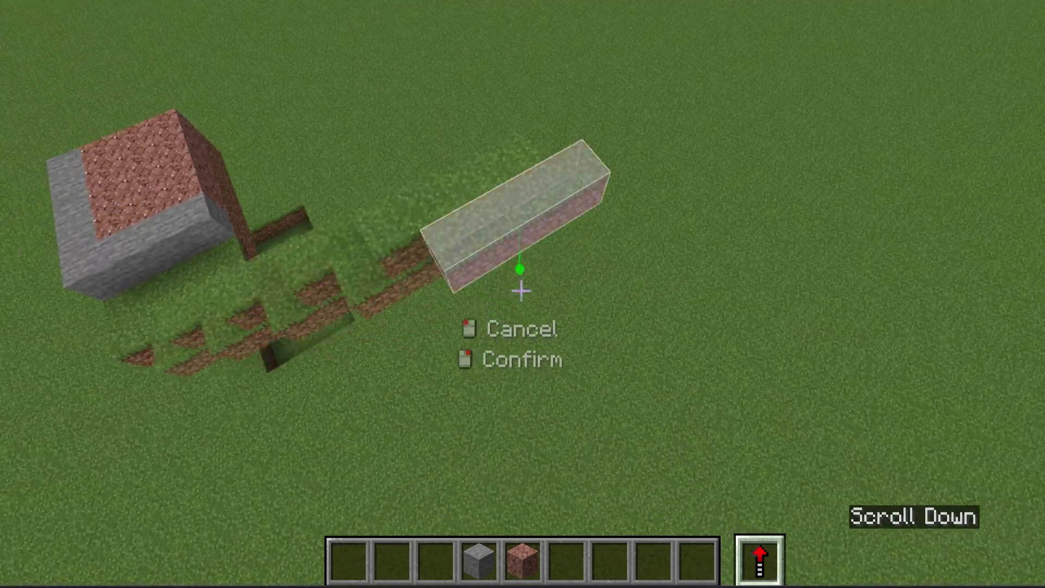
{"action": "key", "text": "s"}
{"action": "key", "text": "shift"}
{"action": "key", "text": "d"}
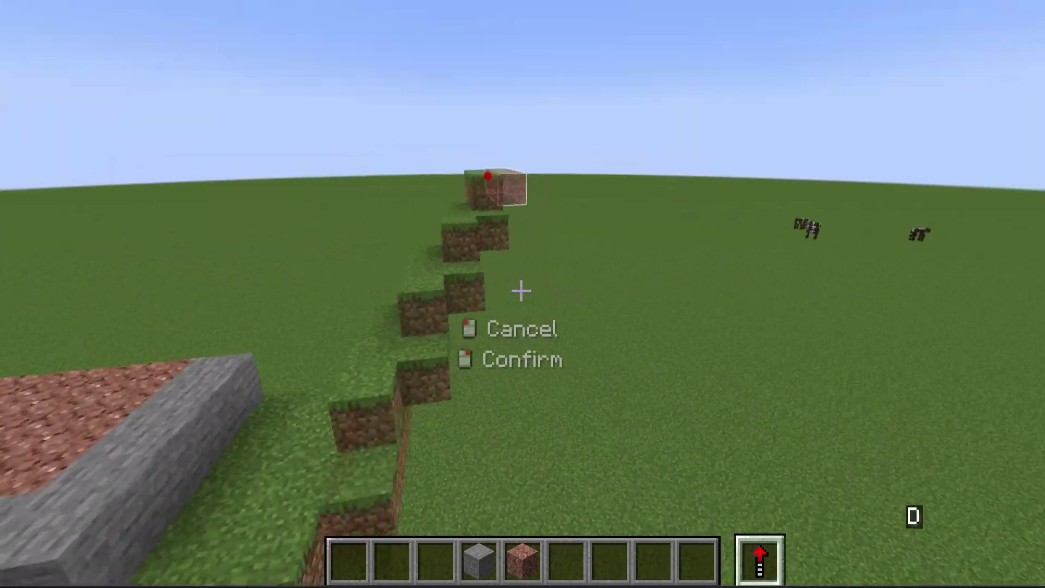
{"action": "key", "text": "space"}
{"action": "key", "text": "w"}
{"action": "right_click", "coordinate": [521, 291]}
Place a granite block on top of the granite platform.
{"action": "key", "text": "d"}
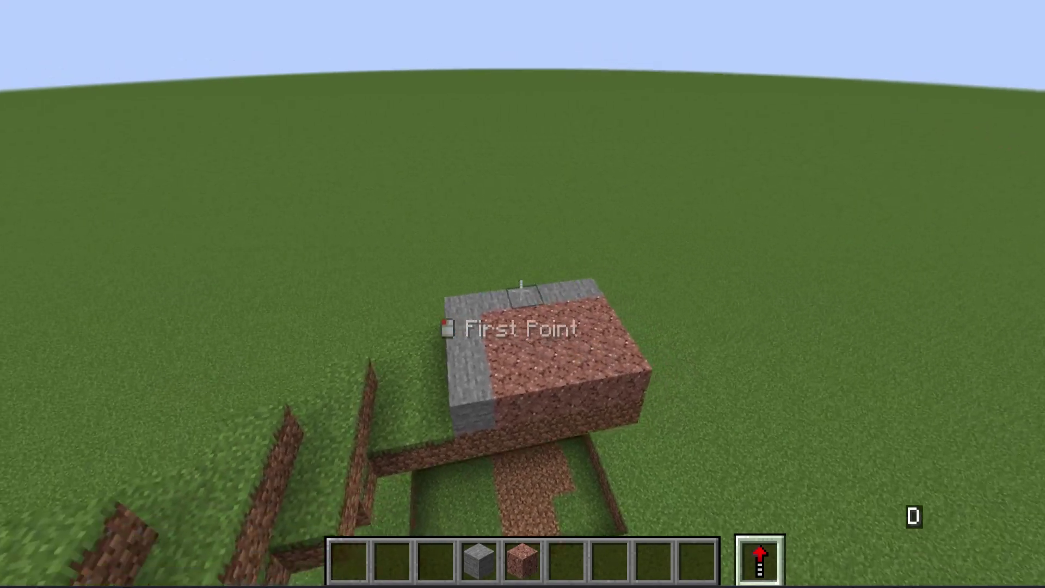
{"action": "scroll", "coordinate": [522, 291], "scroll_direction": "up", "scroll_amount": 3}
{"action": "key", "text": "w"}
{"action": "key", "text": "a"}
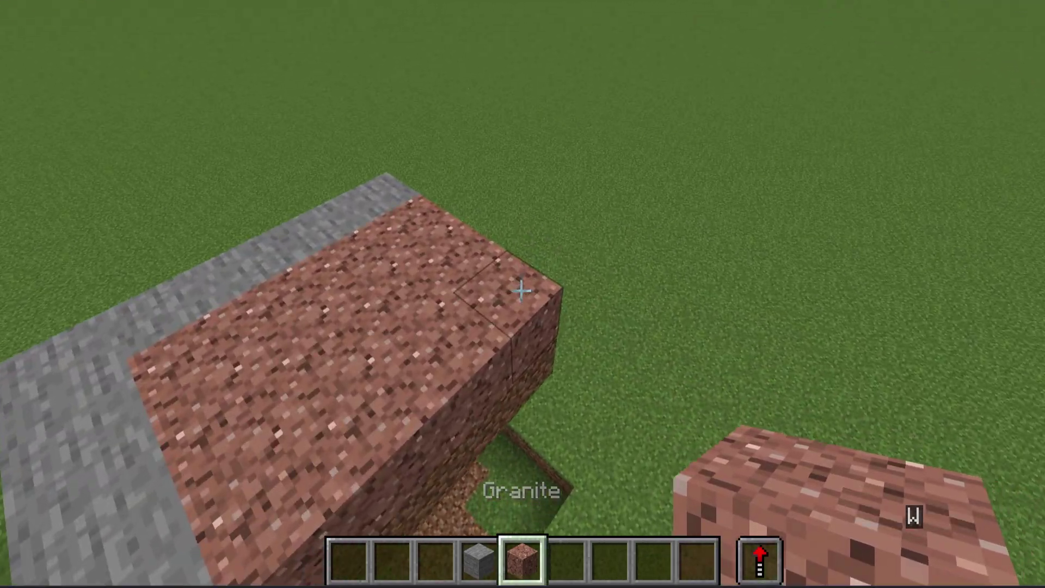
{"action": "right_click", "coordinate": [522, 291]}
Select the granite block and smear it upward into a diagonal staircase.
{"action": "key", "text": "a"}
{"action": "scroll", "coordinate": [521, 292], "scroll_direction": "down", "scroll_amount": 5}
{"action": "left_click", "coordinate": [521, 292]}
{"action": "left_click", "coordinate": [522, 292]}
{"action": "key", "text": "a"}
{"action": "key", "text": "space"}
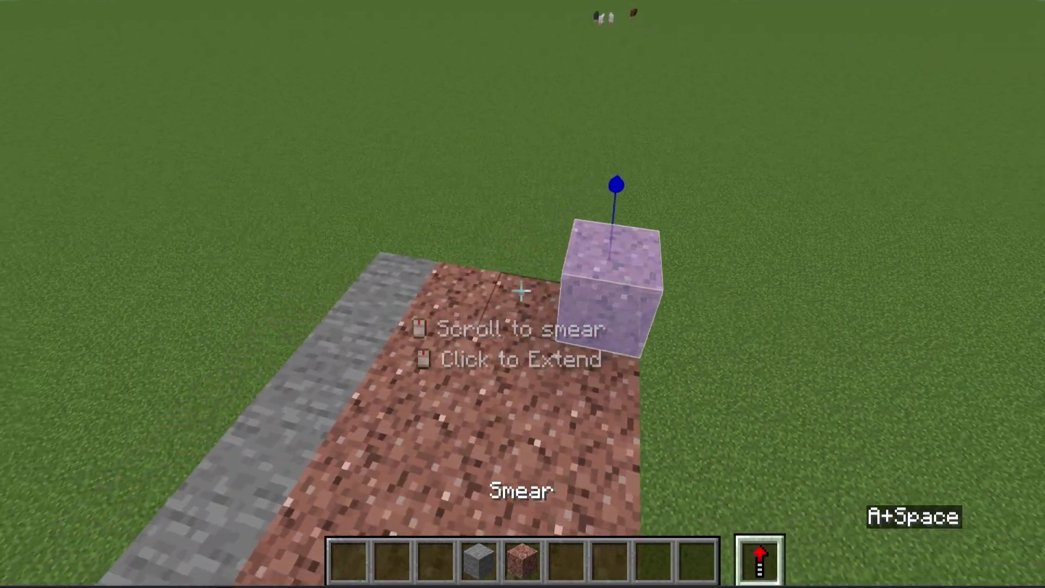
{"action": "scroll", "coordinate": [522, 291], "scroll_direction": "down", "scroll_amount": 5}
{"action": "scroll", "coordinate": [521, 292], "scroll_direction": "up", "scroll_amount": 2}
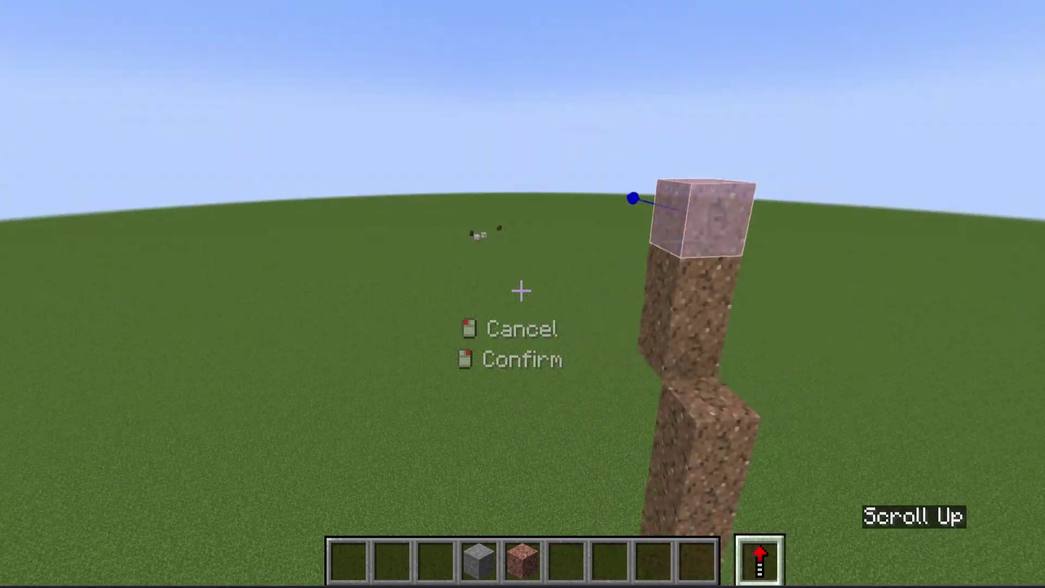
{"action": "key", "text": "a"}
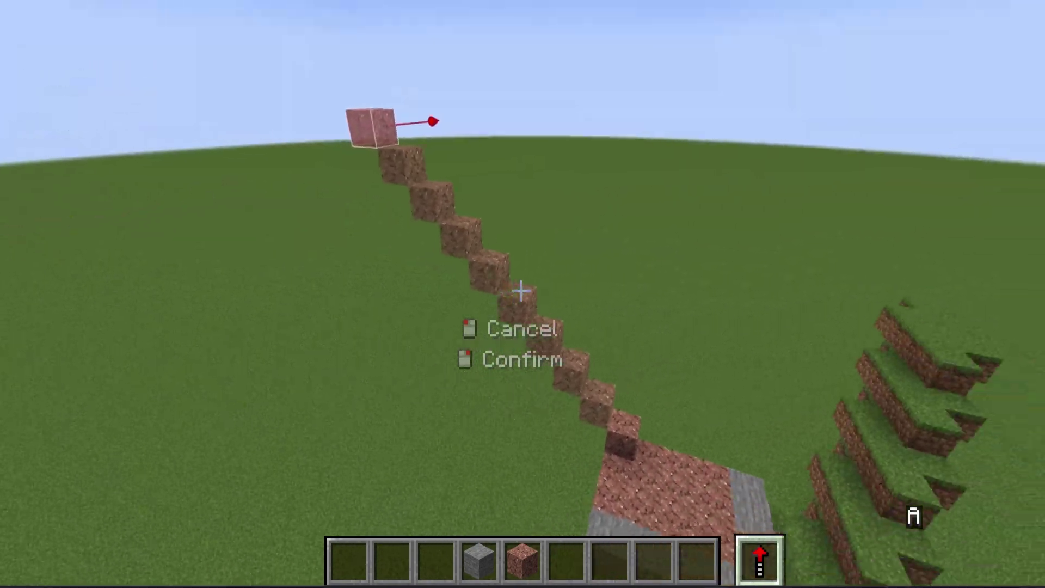
{"action": "key", "text": "s"}
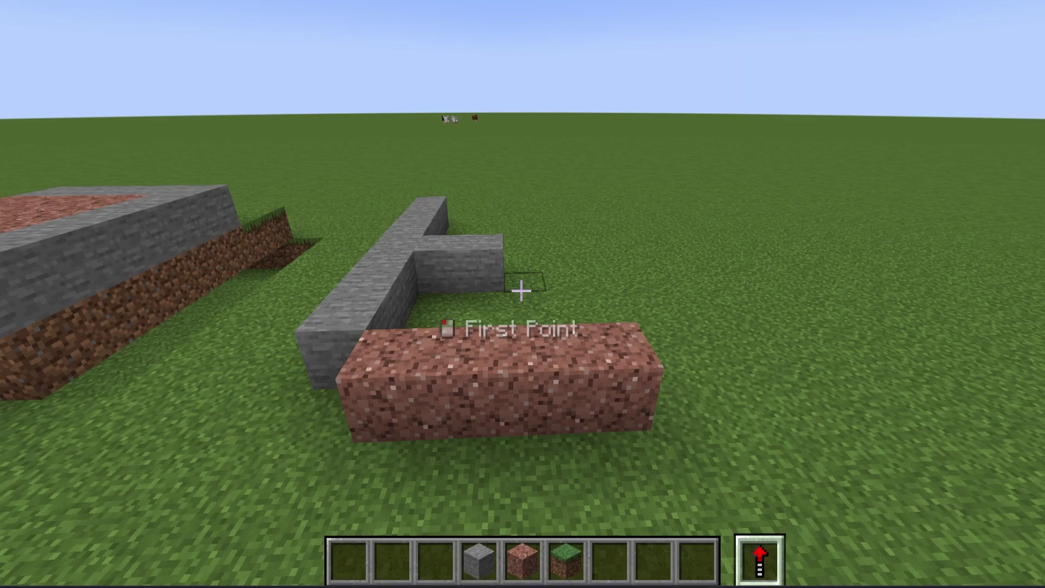
Mark both ends of the granite bar with Smear and smear it forward beside the stone wall.
{"action": "key", "text": "a"}
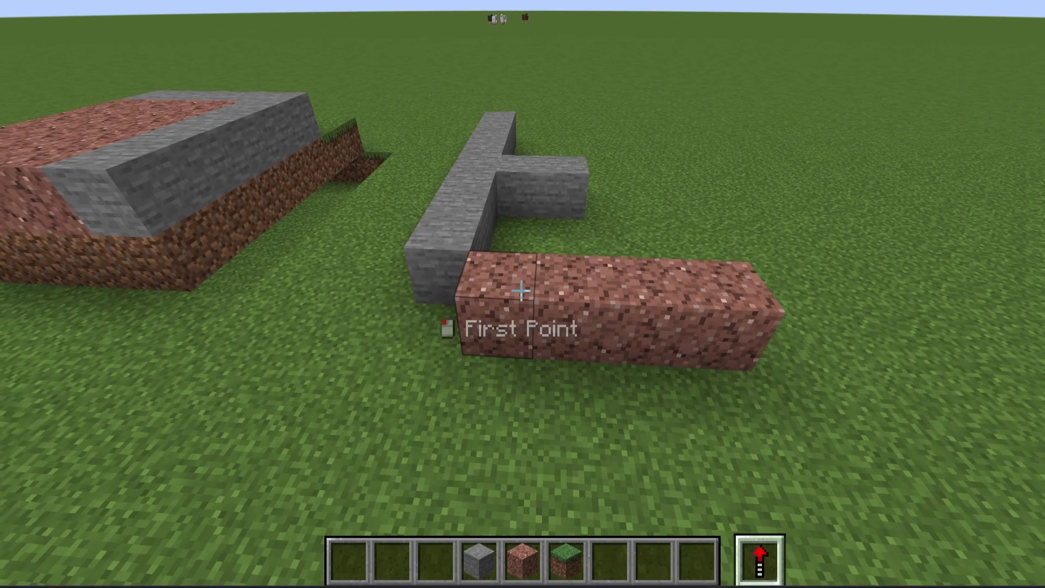
{"action": "right_click", "coordinate": [522, 292]}
{"action": "key", "text": "d"}
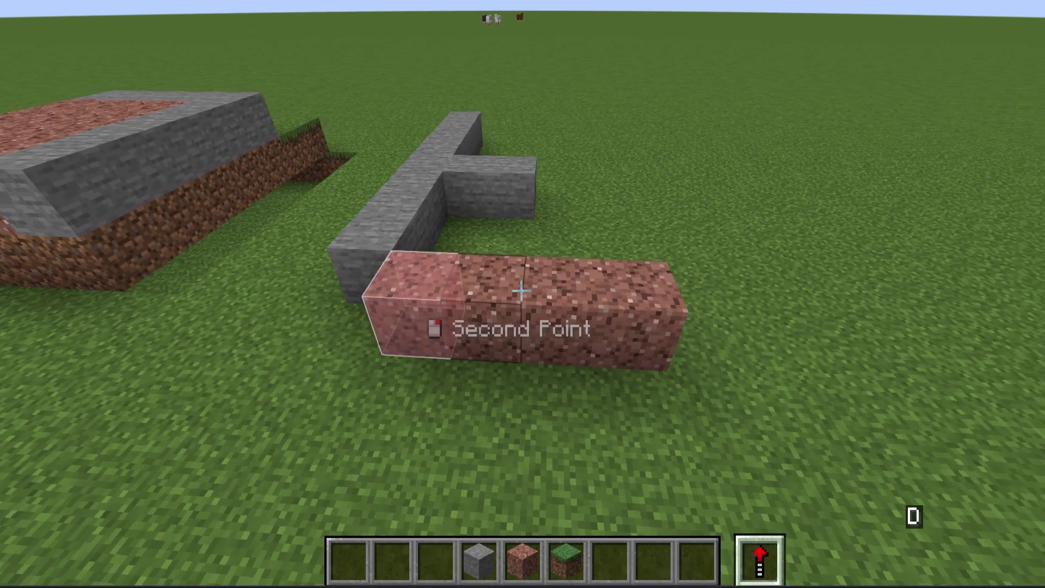
{"action": "right_click", "coordinate": [521, 292]}
{"action": "key", "text": "space+w"}
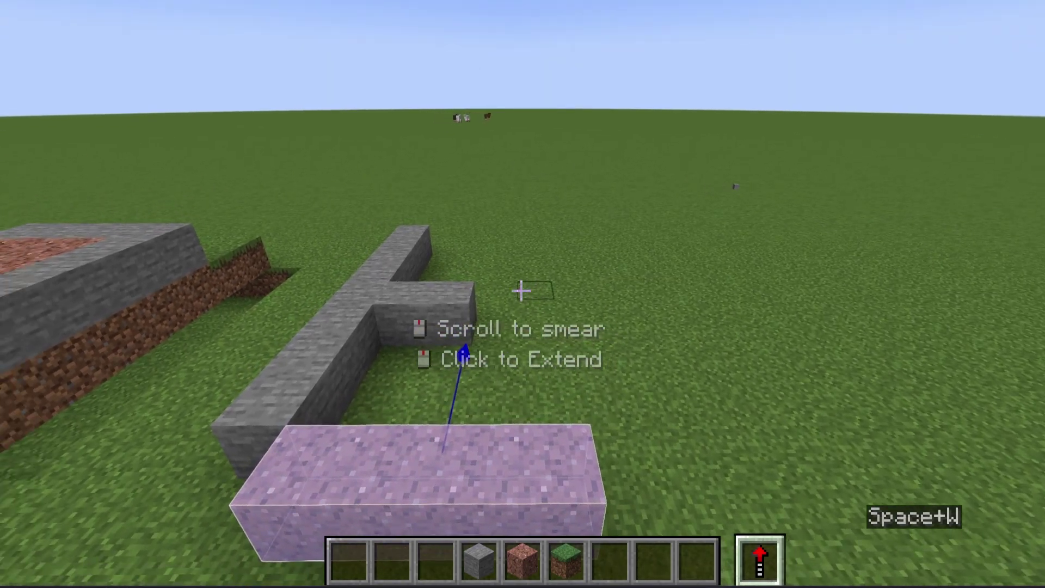
{"action": "key", "text": "space+a"}
{"action": "scroll", "coordinate": [522, 291], "scroll_direction": "up", "scroll_amount": 5}
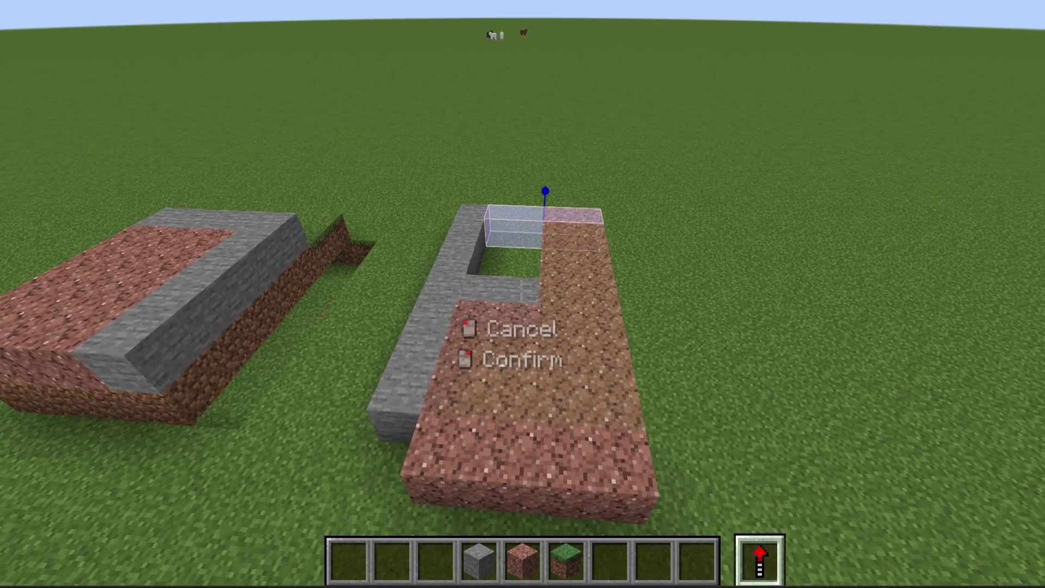
Apply the forward granite smear, then extrude the granite area one layer higher.
{"action": "key", "text": "Return"}
{"action": "key", "text": "alt"}
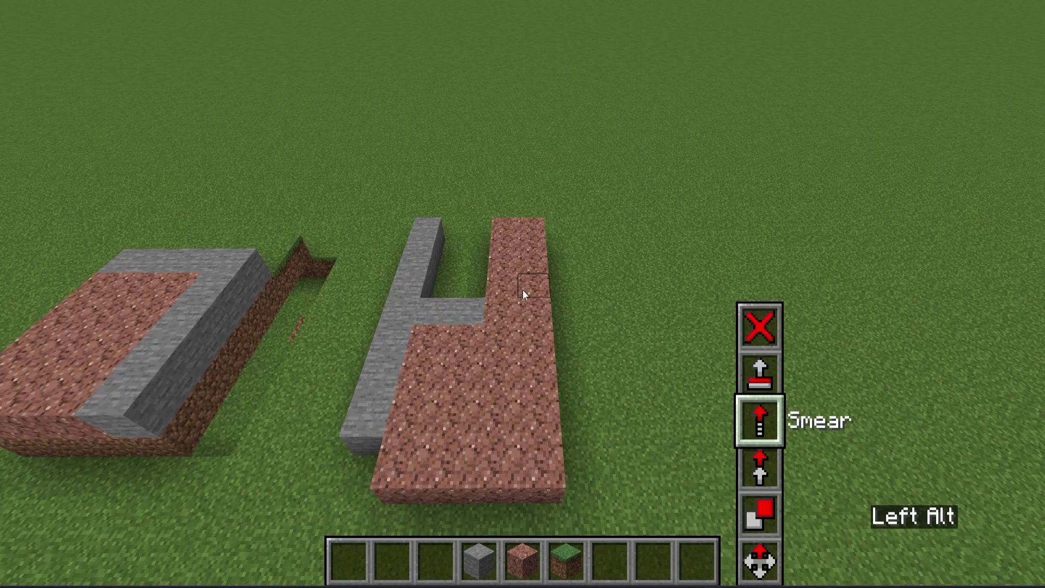
{"action": "left_click", "coordinate": [760, 373]}
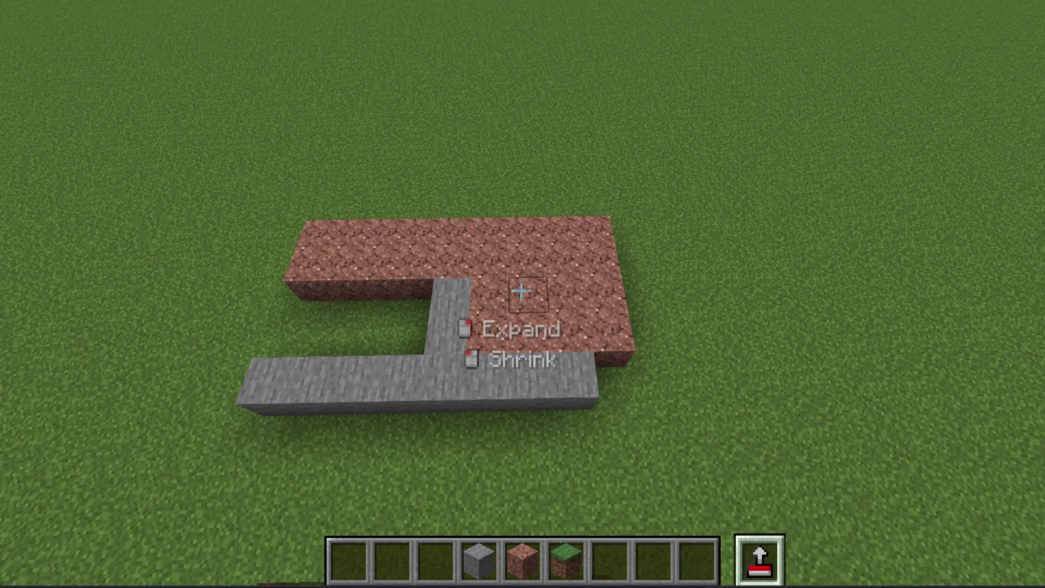
{"action": "right_click", "coordinate": [522, 292]}
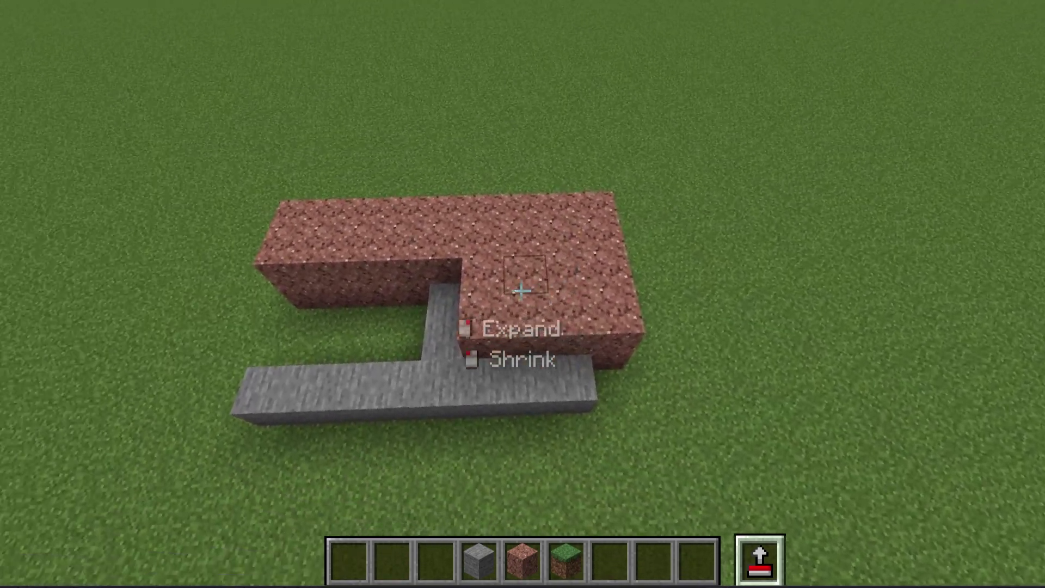
Shrink the targeted face of the structure and extrude the grass and dirt area upward.
{"action": "left_click", "coordinate": [521, 291]}
{"action": "key", "text": "d"}
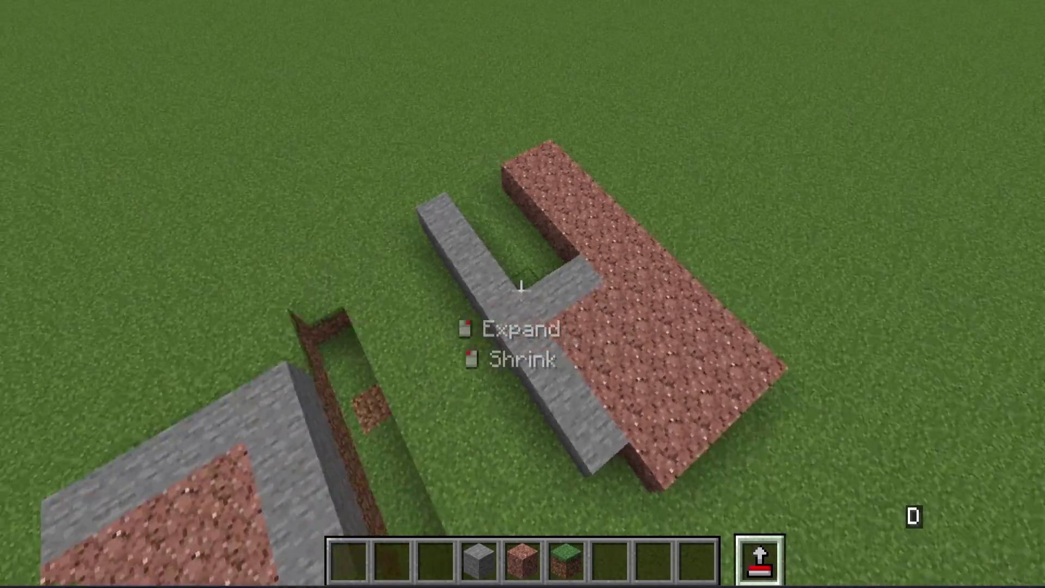
{"action": "key", "text": "a"}
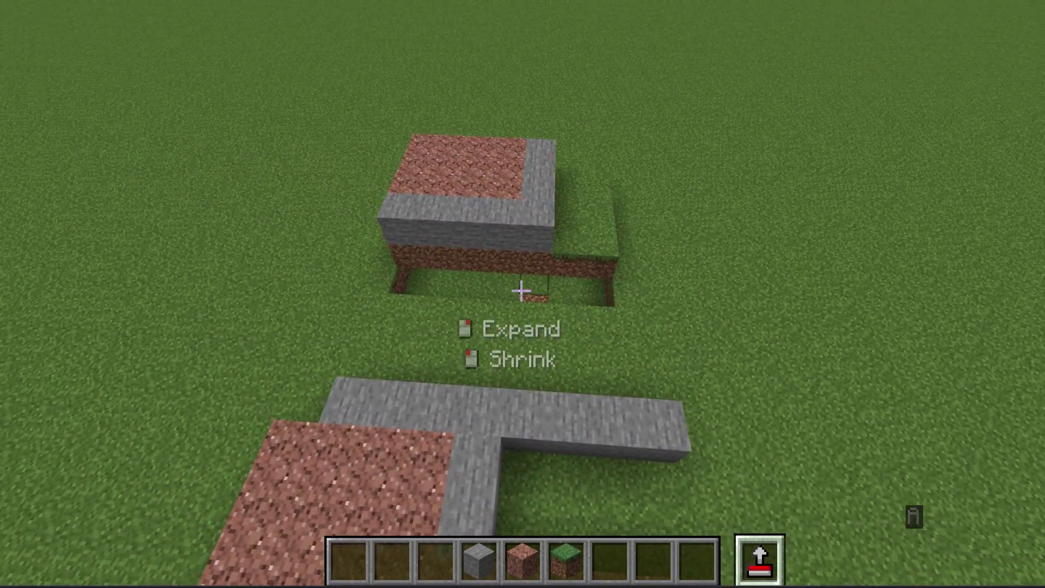
{"action": "right_click", "coordinate": [522, 291]}
{"action": "key", "text": "w+space+a"}
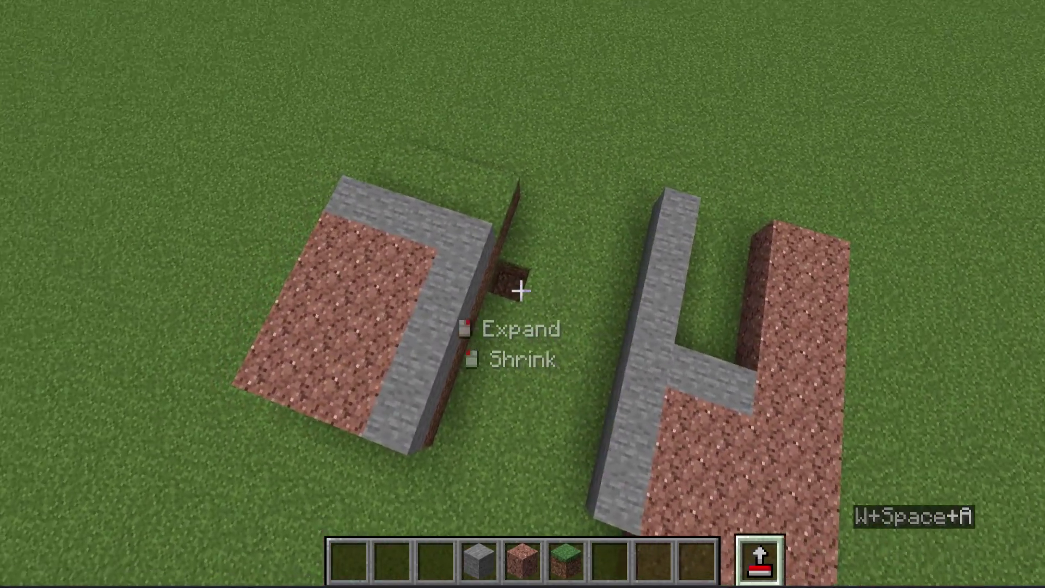
{"action": "key", "text": "Num_Lock"}
{"action": "key", "text": "alt"}
Set two Erase Box corners around the granite and stone blocks and delete everything inside.
{"action": "scroll", "coordinate": [523, 294], "scroll_direction": "up", "scroll_amount": 1, "text": "alt"}
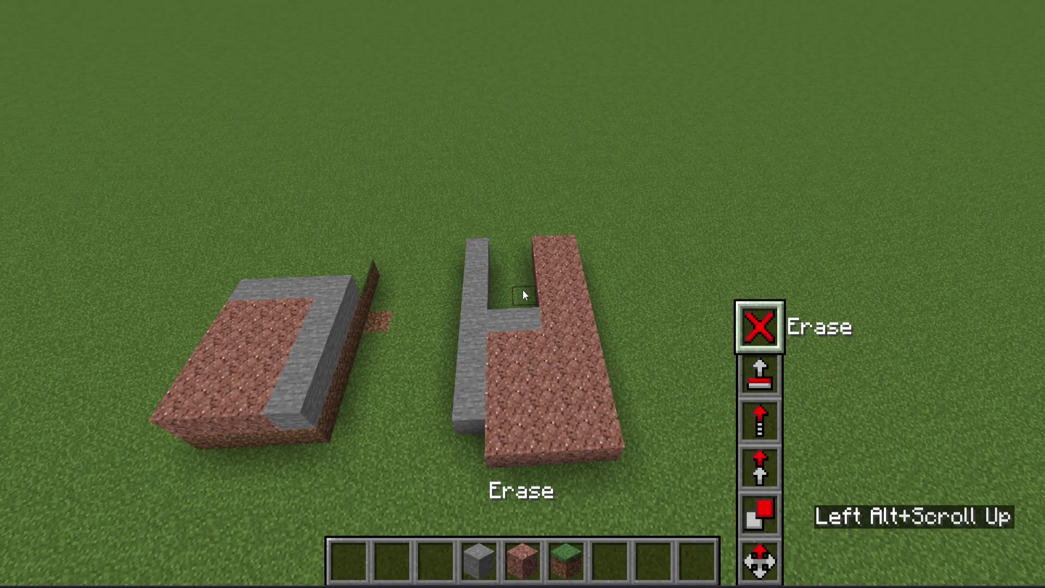
{"action": "key", "text": "a"}
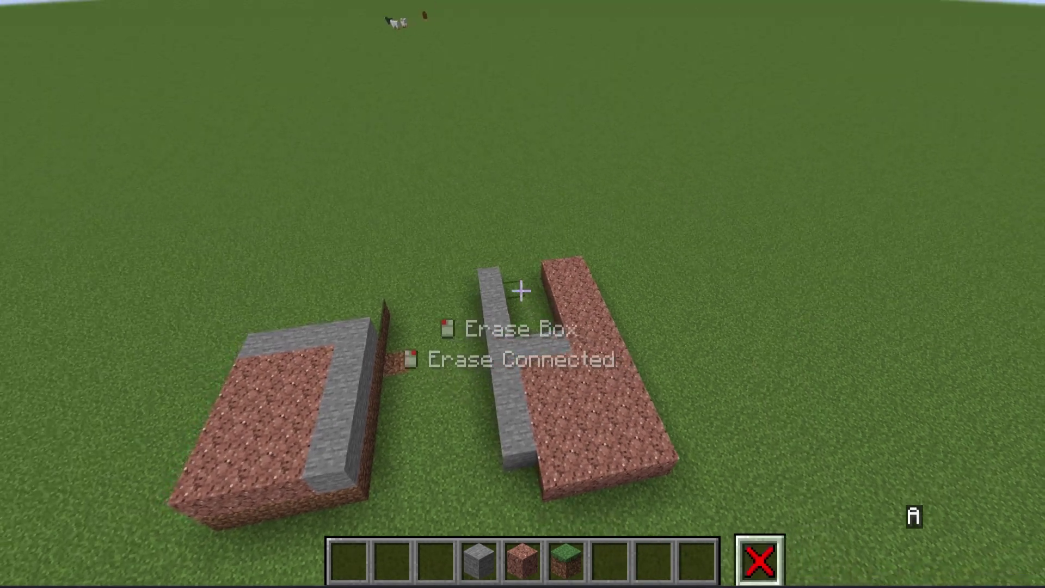
{"action": "left_click", "coordinate": [521, 292]}
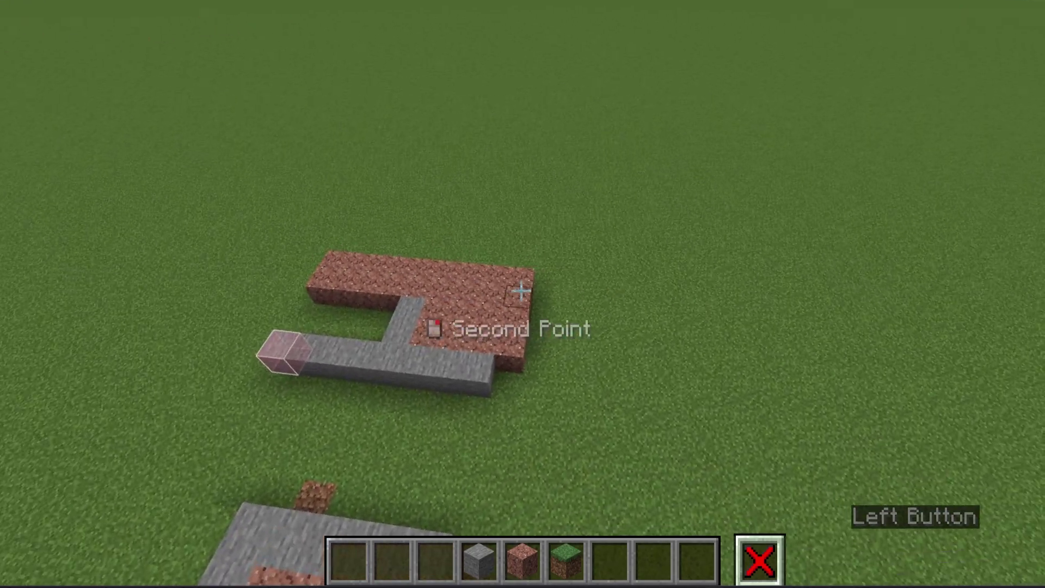
{"action": "right_click", "coordinate": [521, 291]}
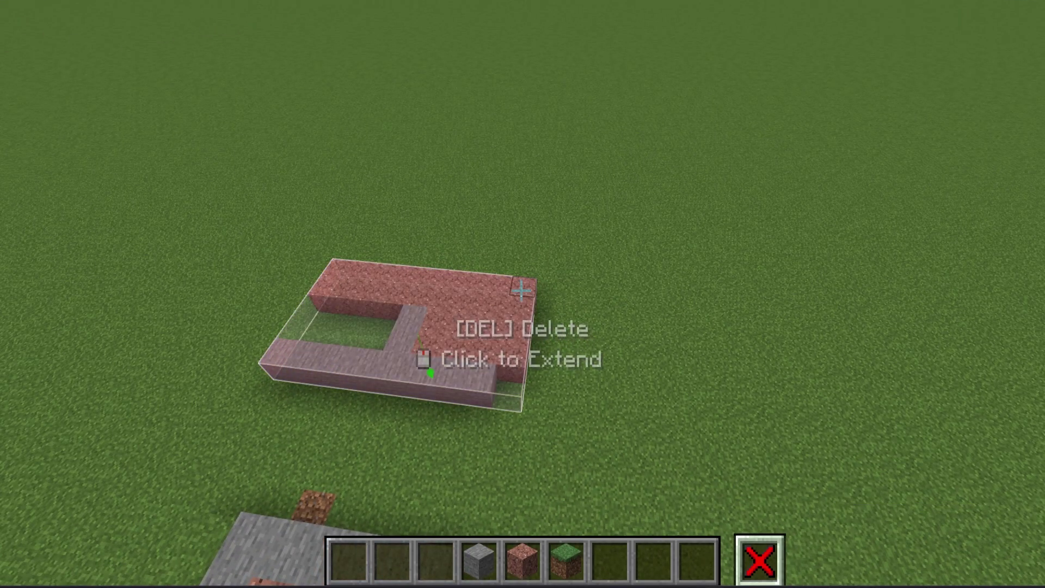
{"action": "key", "text": "Delete"}
{"action": "key", "text": "d"}
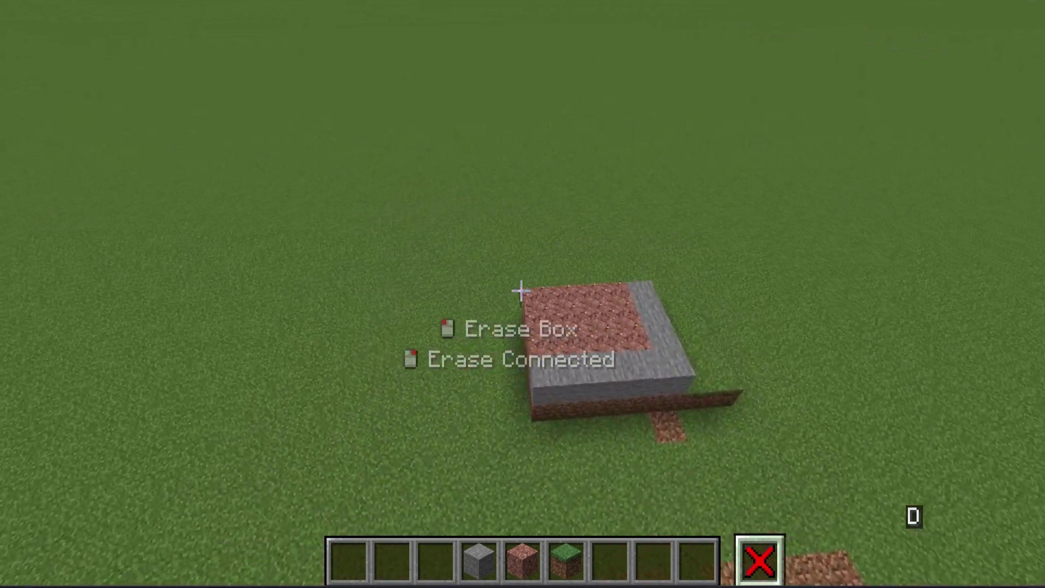
{"action": "key", "text": "grave"}
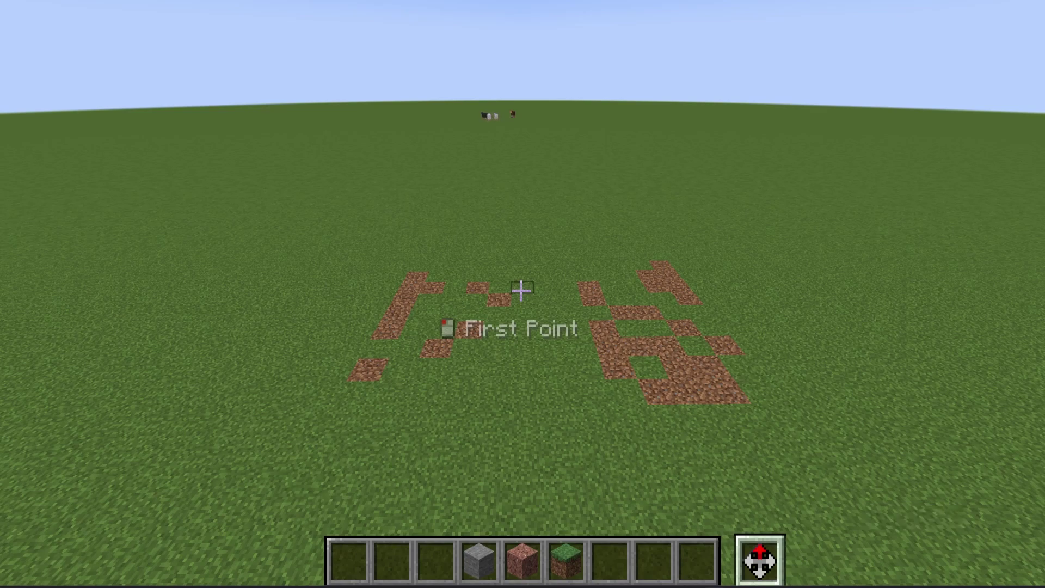
Cycle through the stored hotbar rows and swap the dark stone block row into the hotbar.
{"action": "scroll", "coordinate": [522, 291], "scroll_direction": "up", "scroll_amount": 1}
{"action": "key", "text": "e"}
{"action": "key", "text": "alt"}
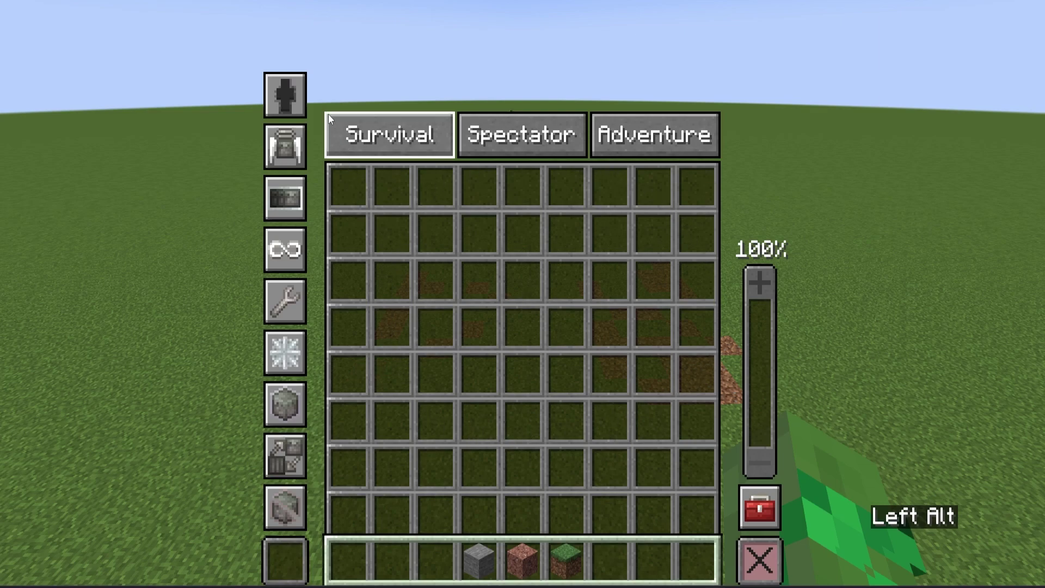
{"action": "left_click", "coordinate": [289, 512]}
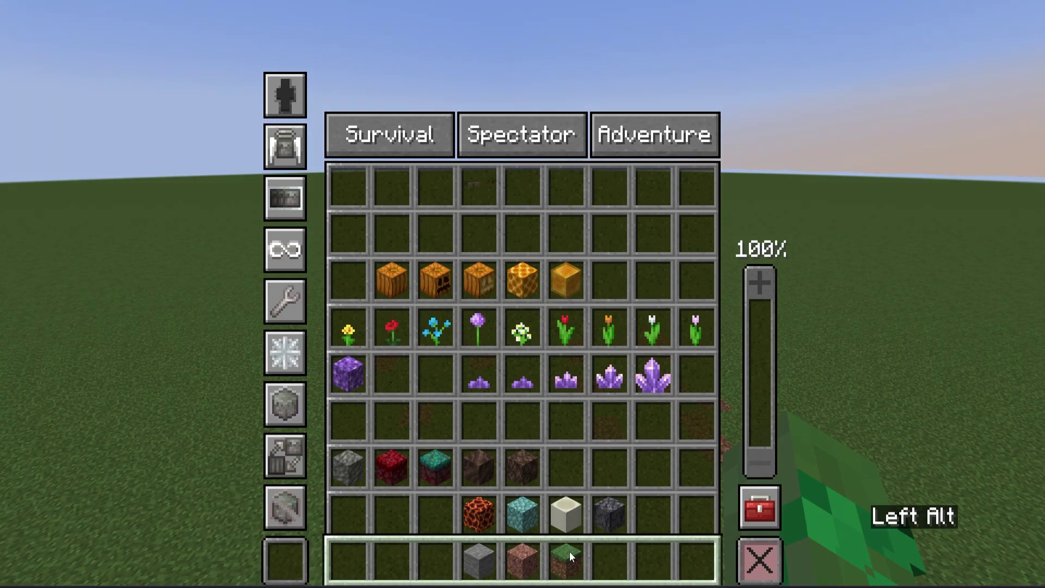
{"action": "scroll", "coordinate": [555, 513], "scroll_direction": "up", "scroll_amount": 2, "text": "alt"}
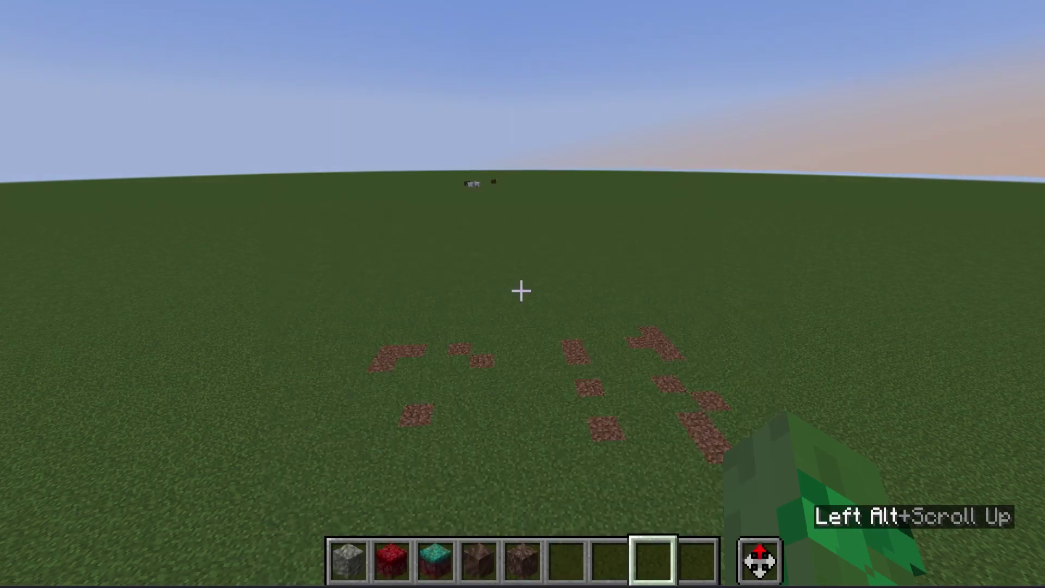
{"action": "scroll", "coordinate": [524, 294], "scroll_direction": "up", "scroll_amount": 2, "text": "alt"}
{"action": "scroll", "coordinate": [523, 290], "scroll_direction": "up", "scroll_amount": 2, "text": "alt"}
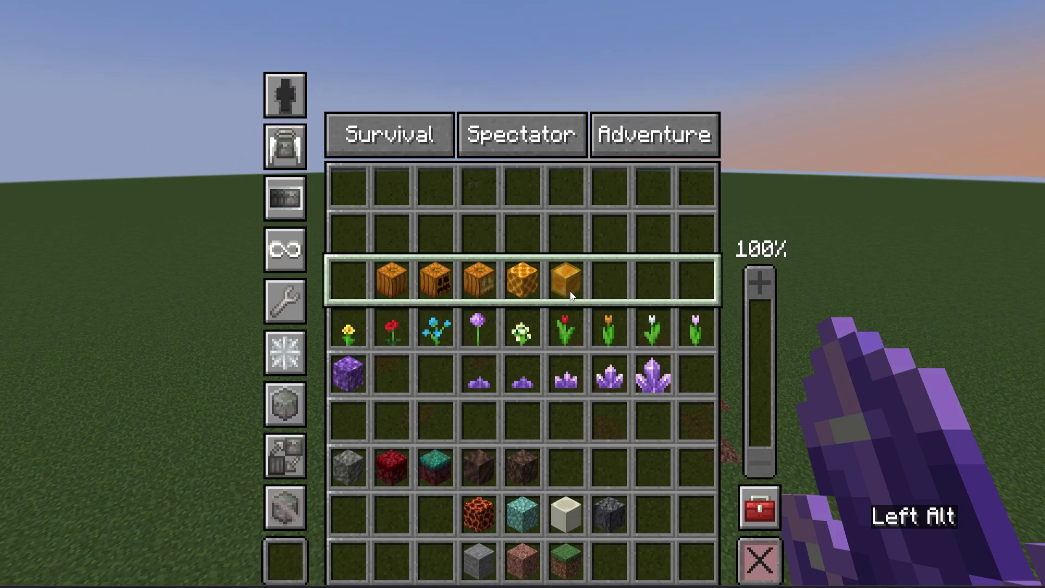
{"action": "scroll", "coordinate": [544, 297], "scroll_direction": "down", "scroll_amount": 1, "text": "alt"}
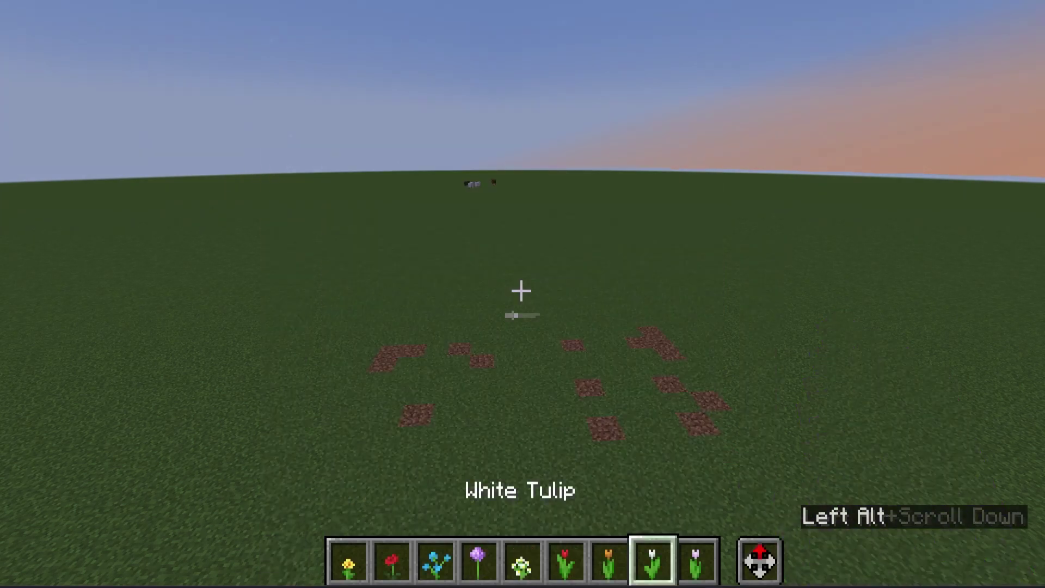
{"action": "scroll", "coordinate": [522, 292], "scroll_direction": "down", "scroll_amount": 1, "text": "alt"}
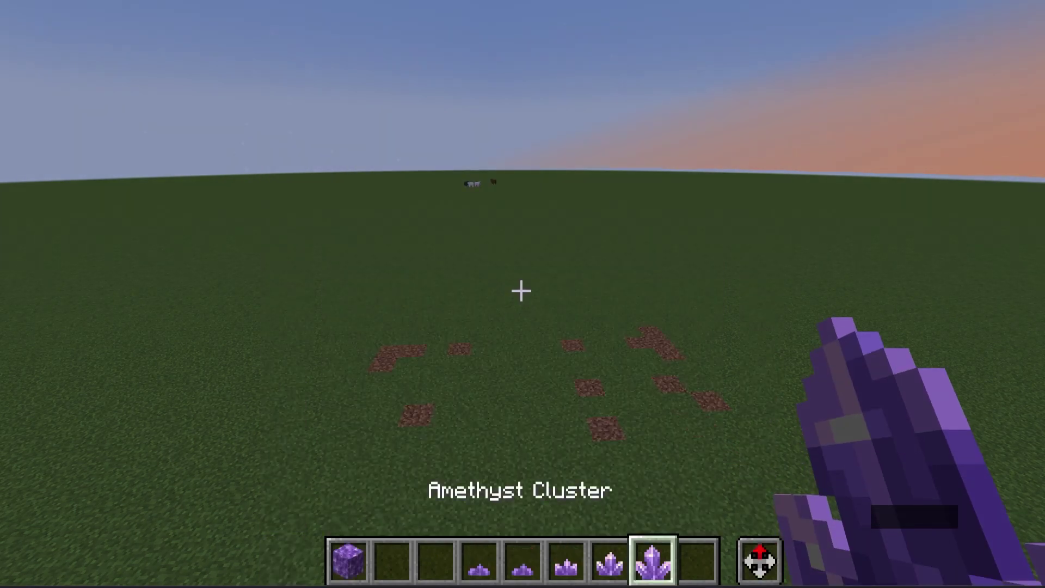
{"action": "scroll", "coordinate": [521, 290], "scroll_direction": "down", "scroll_amount": 1, "text": "alt"}
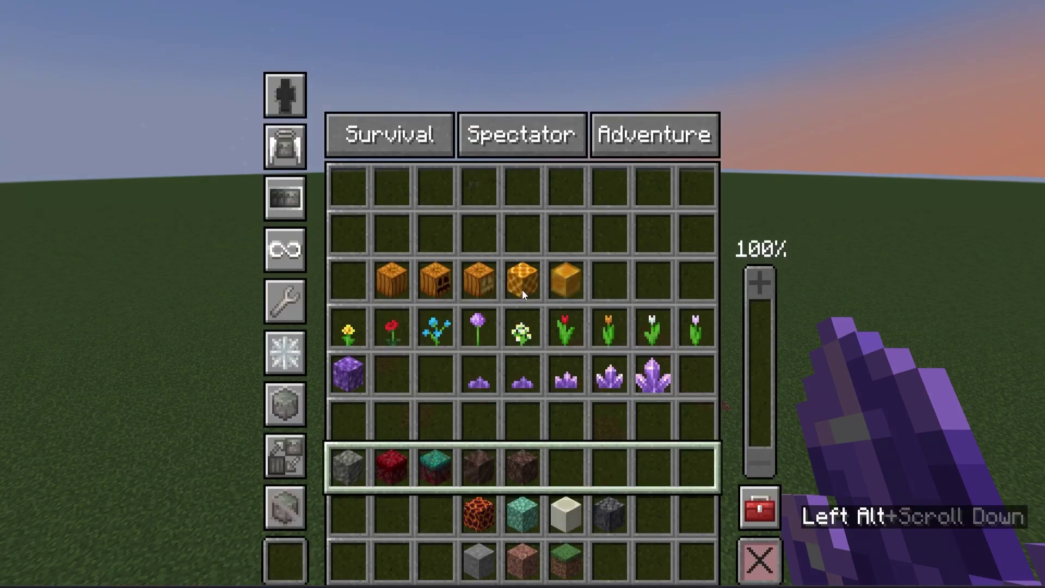
{"action": "key", "text": "alt"}
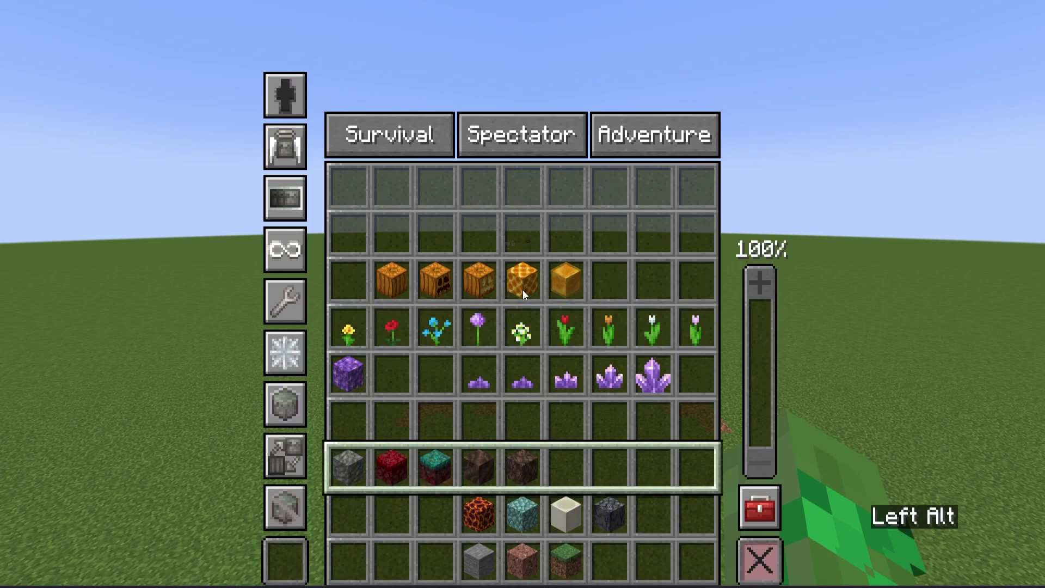
Turn on No Clip, Angel Placement, Fast Place, Infinite Reach, Tinker, Force Place and Replace Mode.
{"action": "left_click", "coordinate": [289, 92]}
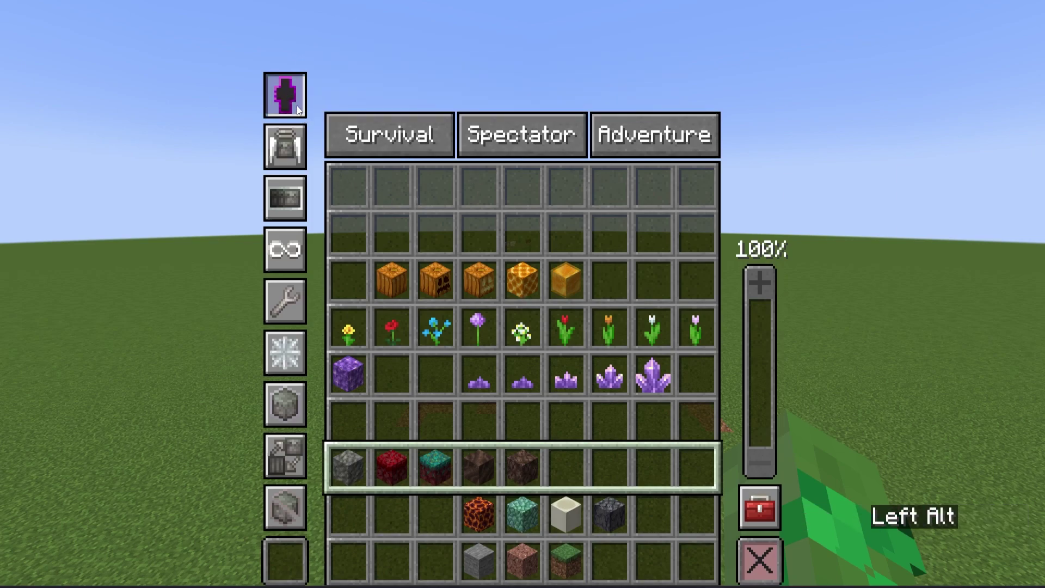
{"action": "left_click", "coordinate": [291, 155]}
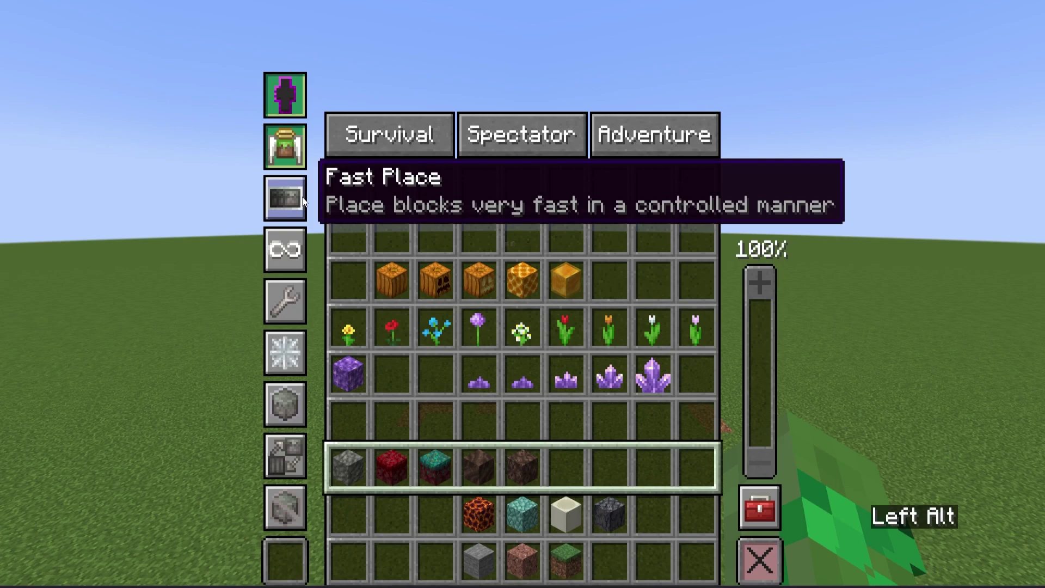
{"action": "left_click", "coordinate": [301, 200]}
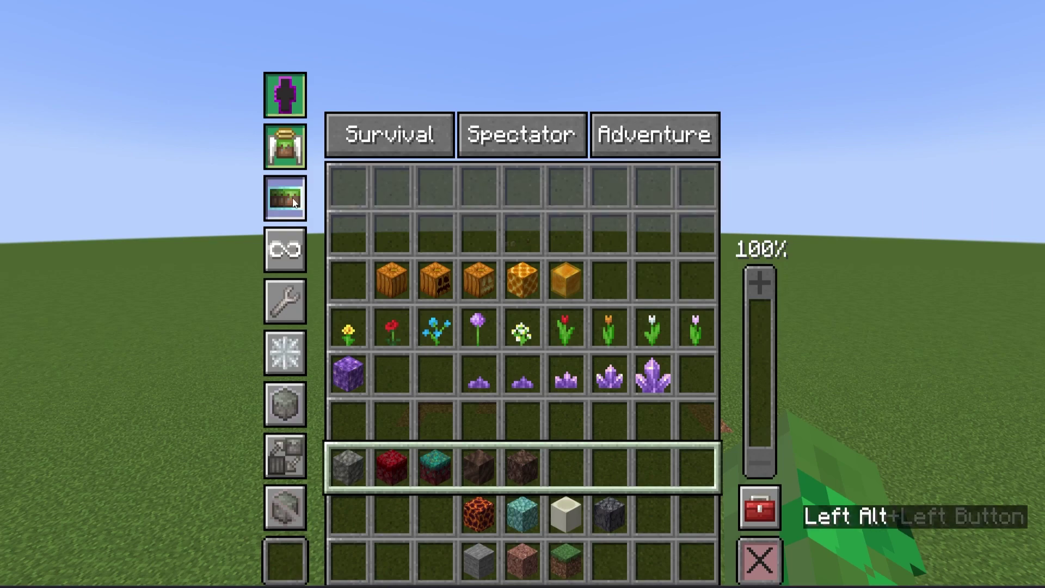
{"action": "left_click", "coordinate": [289, 259]}
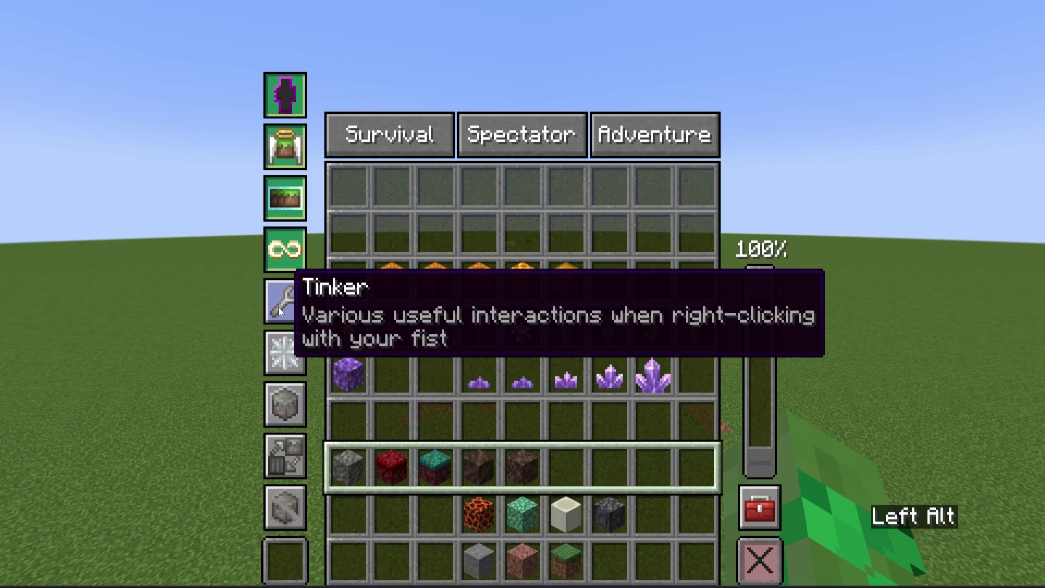
{"action": "left_click", "coordinate": [279, 307]}
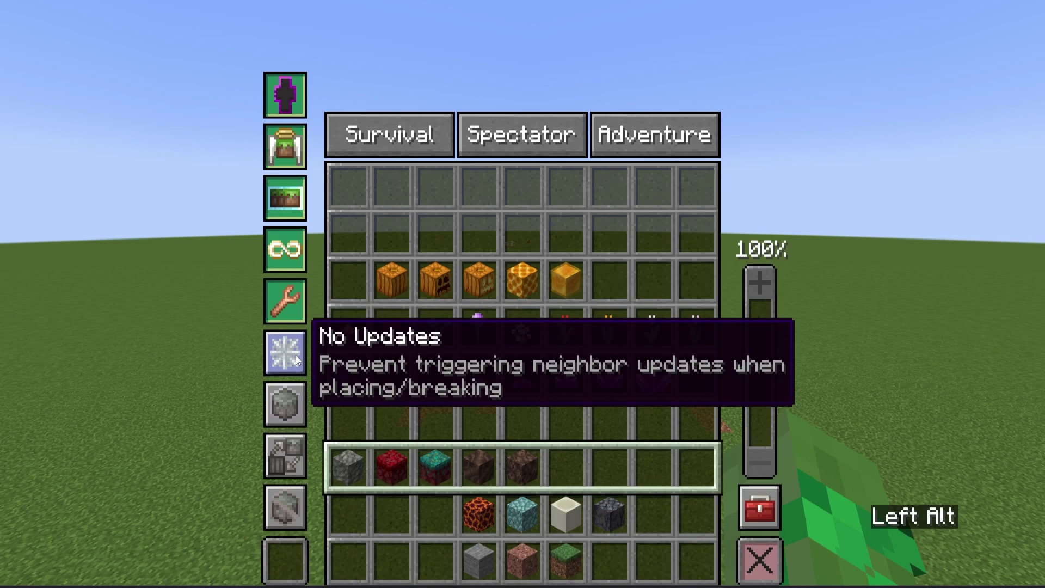
{"action": "left_click", "coordinate": [299, 403]}
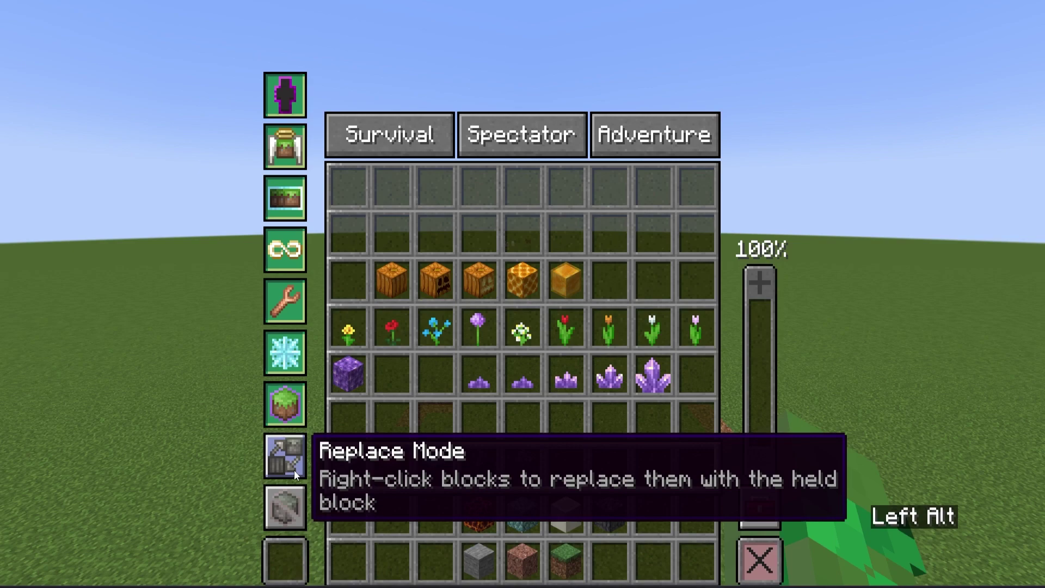
{"action": "left_click", "coordinate": [293, 473]}
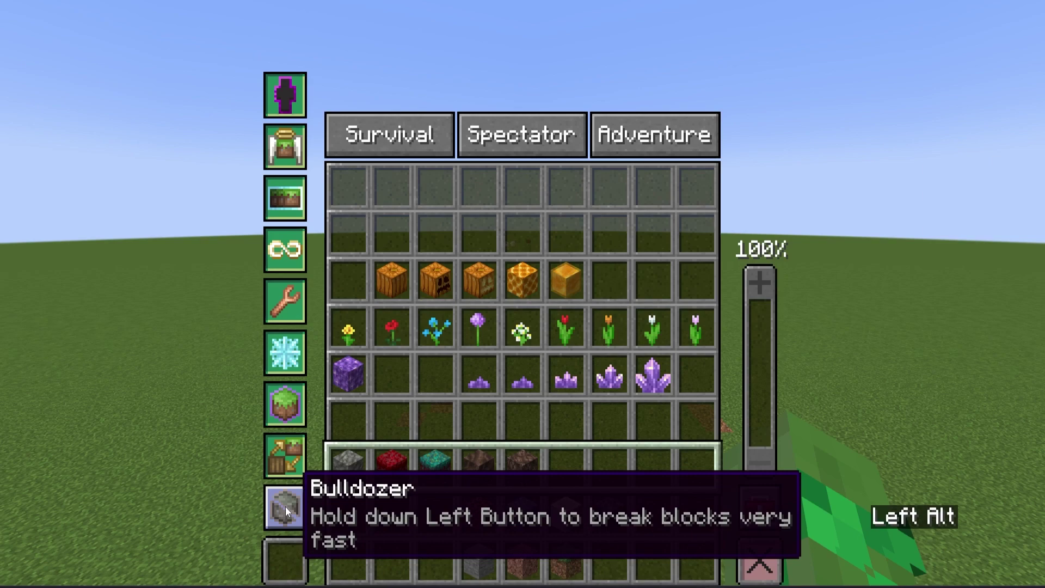
Enable Bulldozer, set flight speed to 581% and raise Flight Momentum to 100%.
{"action": "left_click", "coordinate": [285, 507]}
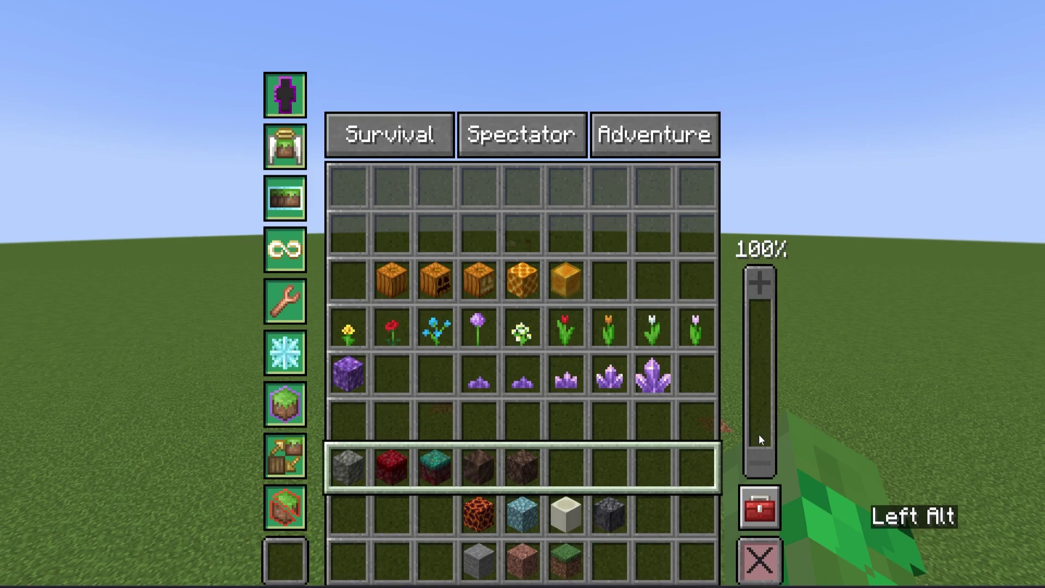
{"action": "left_click_drag", "start_coordinate": [759, 434], "coordinate": [779, 264], "text": "alt"}
{"action": "left_click_drag", "start_coordinate": [772, 360], "coordinate": [767, 339], "text": "alt"}
{"action": "left_click", "coordinate": [284, 301], "text": "alt"}
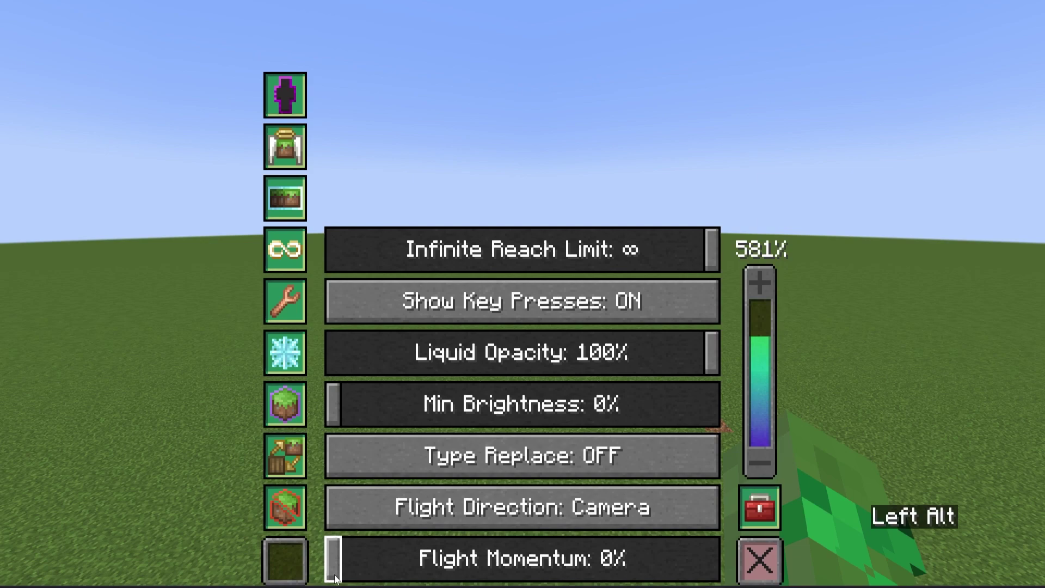
{"action": "left_click_drag", "start_coordinate": [334, 578], "coordinate": [721, 553]}
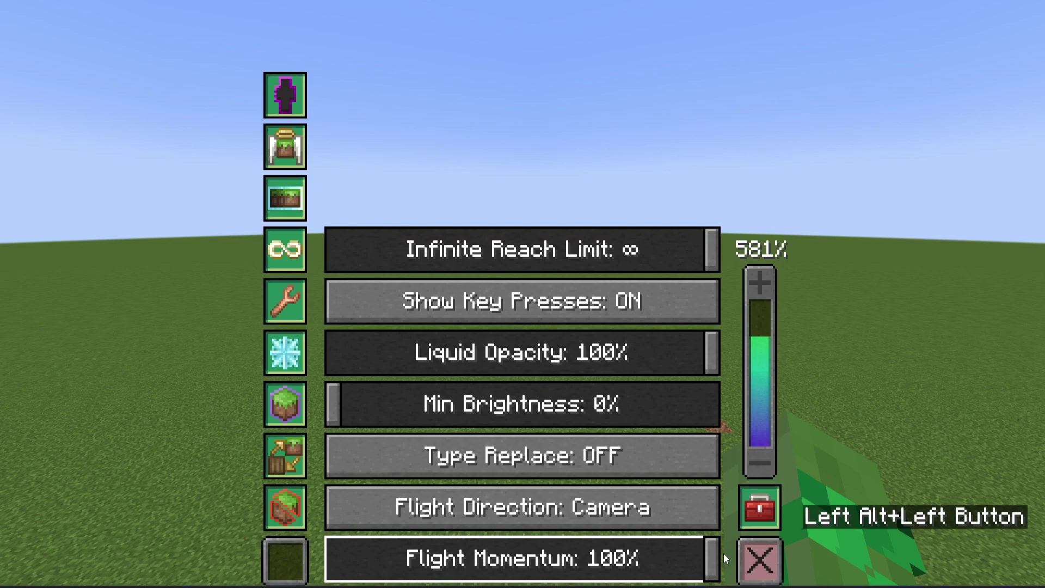
Close the settings menu and bring up the full Axiom editor screen with Right Shift.
{"action": "key", "text": "Escape"}
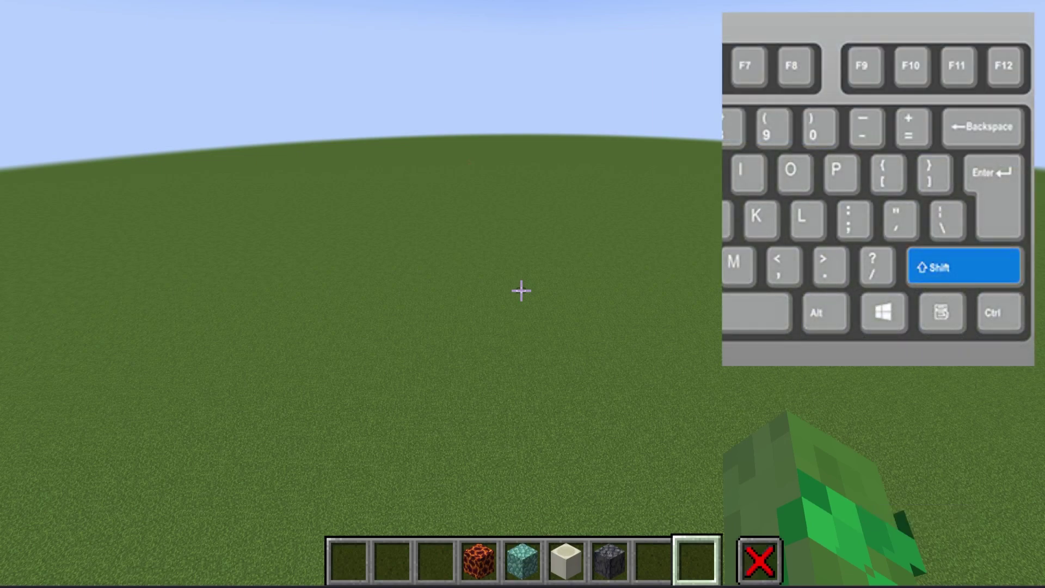
{"action": "key", "text": "shift"}
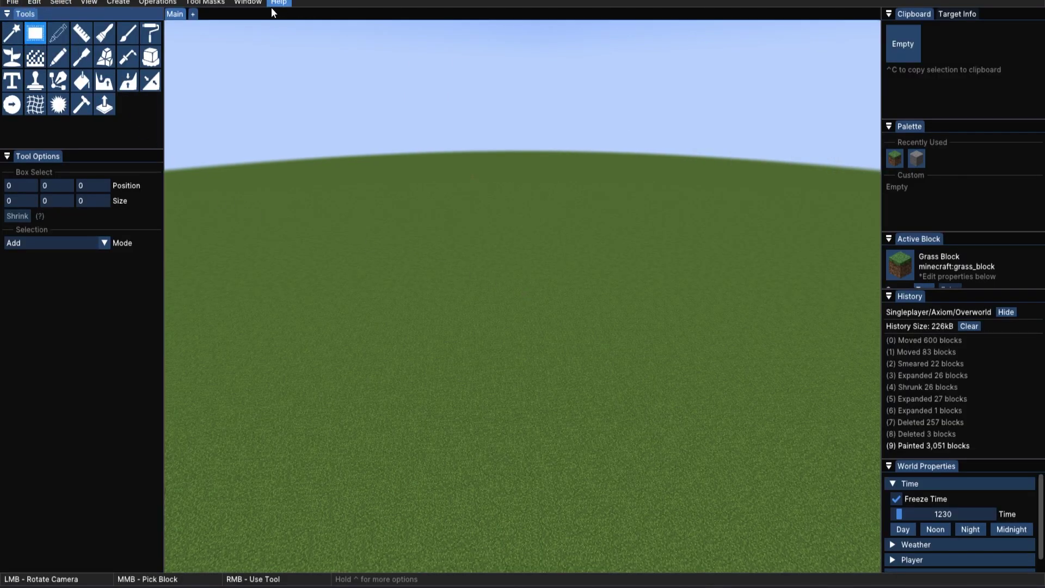
Look over the File menu, then lower the View menu's Liquid Opacity to 0.488.
{"action": "left_click", "coordinate": [12, 2]}
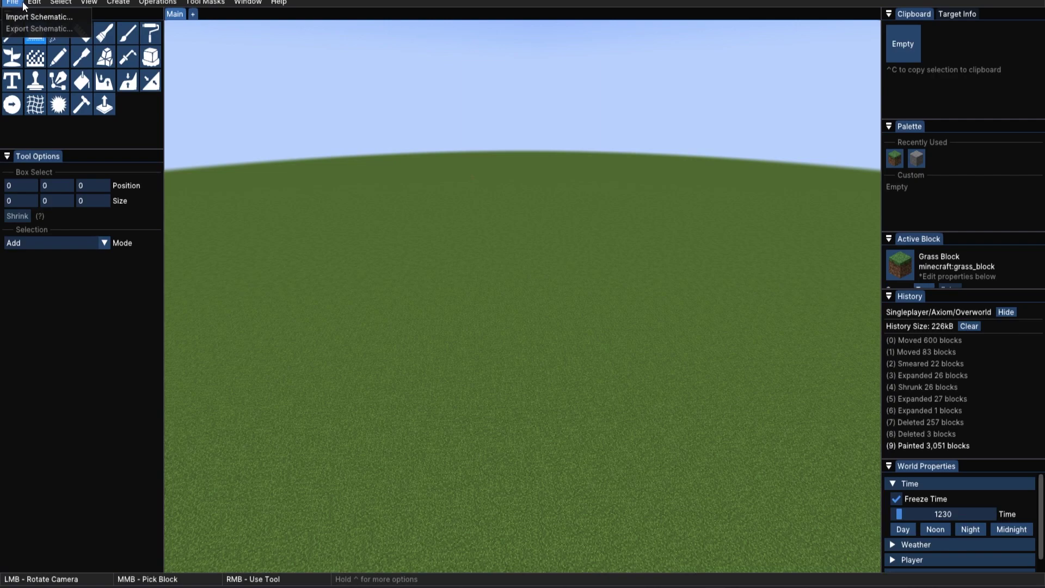
{"action": "mouse_move", "coordinate": [37, 4]}
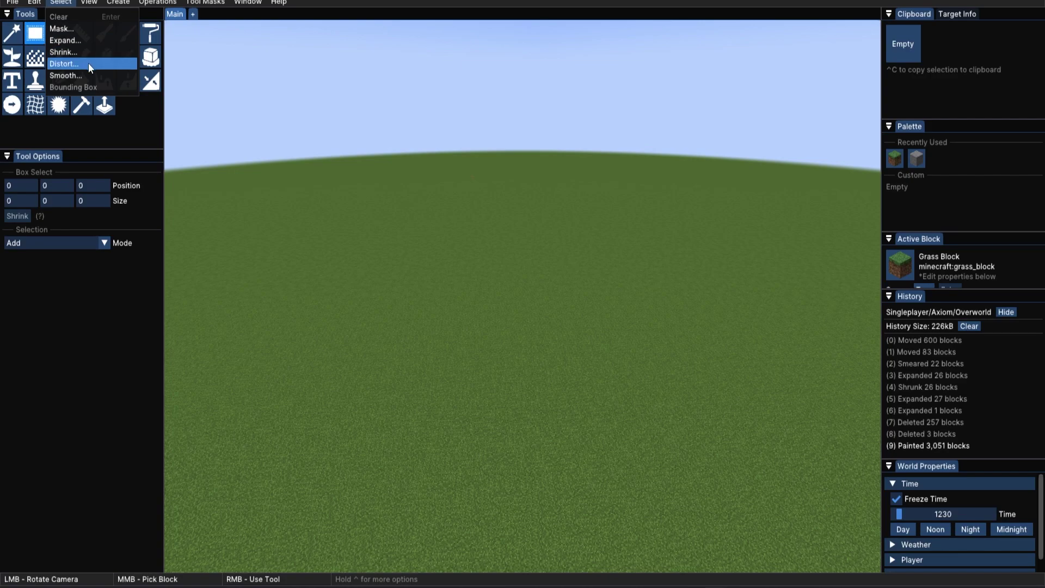
{"action": "mouse_move", "coordinate": [90, 4]}
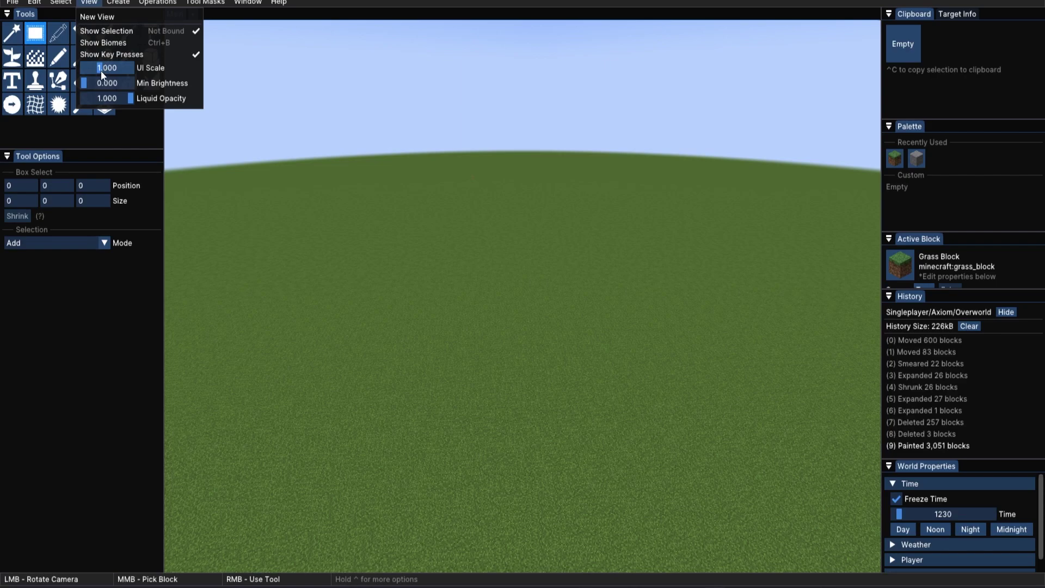
{"action": "left_click", "coordinate": [106, 100]}
Try the Cuboid shape creator, then browse the Operations, Tool Masks, Window and Help menus.
{"action": "left_click", "coordinate": [108, 103]}
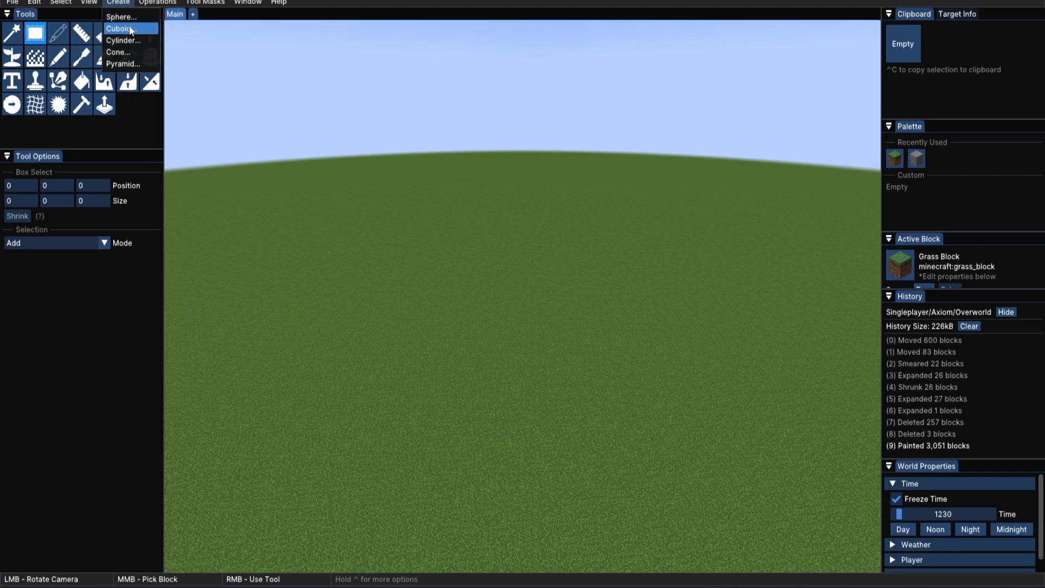
{"action": "left_click", "coordinate": [129, 28]}
{"action": "left_click_drag", "start_coordinate": [524, 237], "coordinate": [299, 346]}
{"action": "left_click", "coordinate": [157, 2]}
{"action": "mouse_move", "coordinate": [154, 22]}
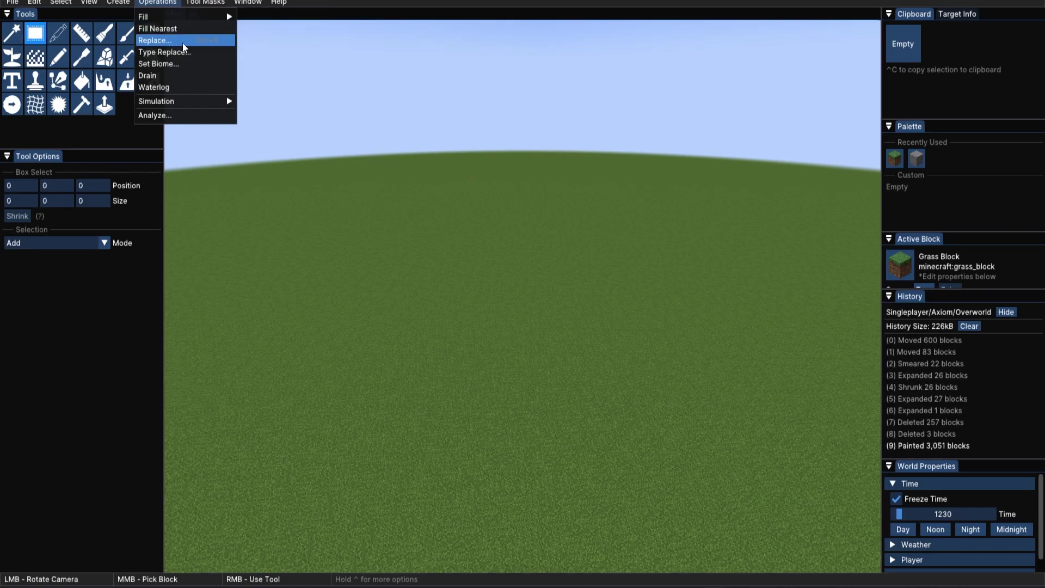
{"action": "mouse_move", "coordinate": [210, 6]}
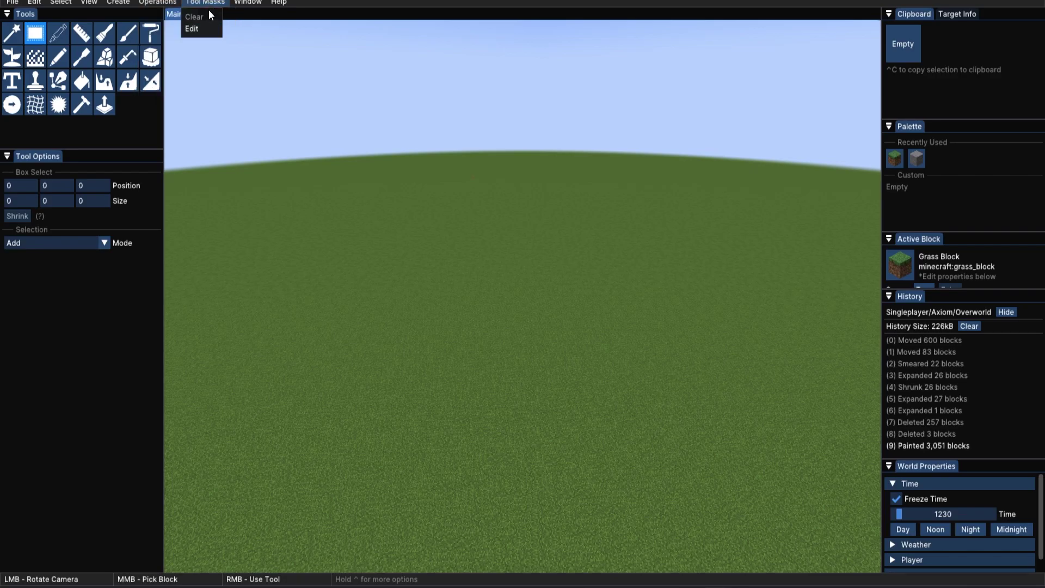
{"action": "mouse_move", "coordinate": [253, 4]}
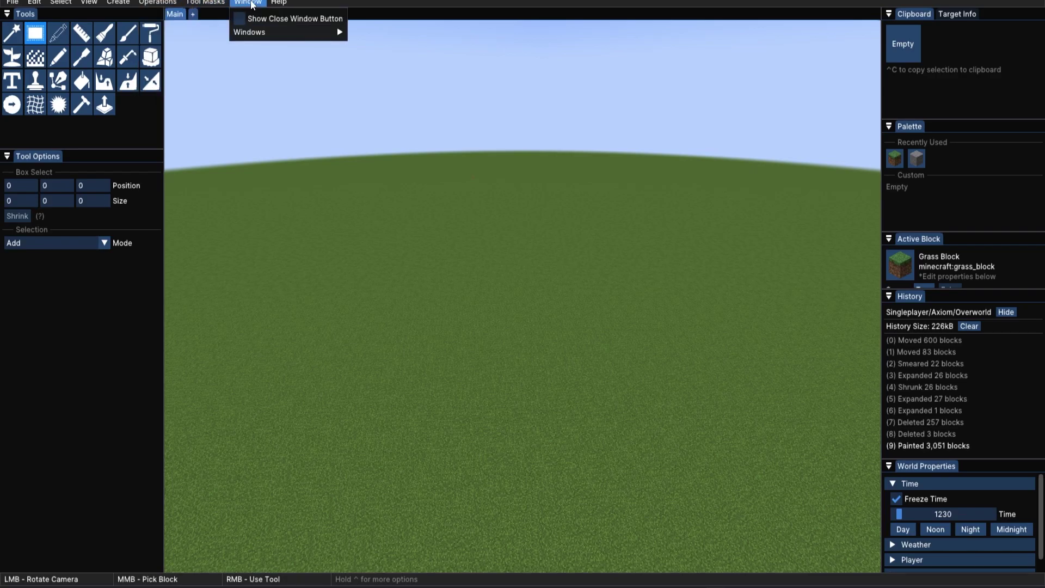
{"action": "mouse_move", "coordinate": [260, 30]}
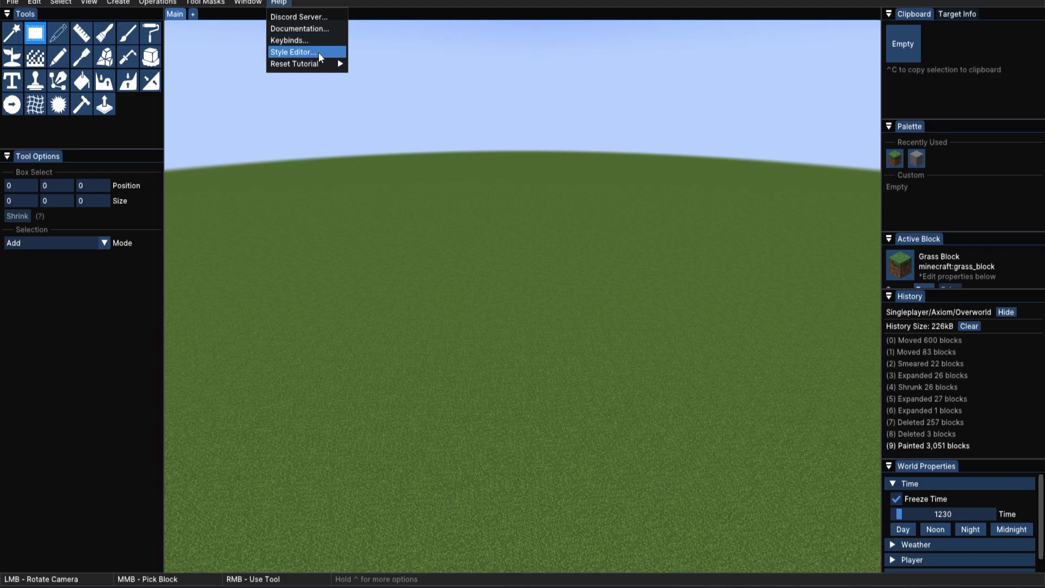
Dismiss the Help menu, switch to Target Info, and enlarge the Active Block panel.
{"action": "key", "text": "Num_Lock"}
{"action": "left_click", "coordinate": [389, 336]}
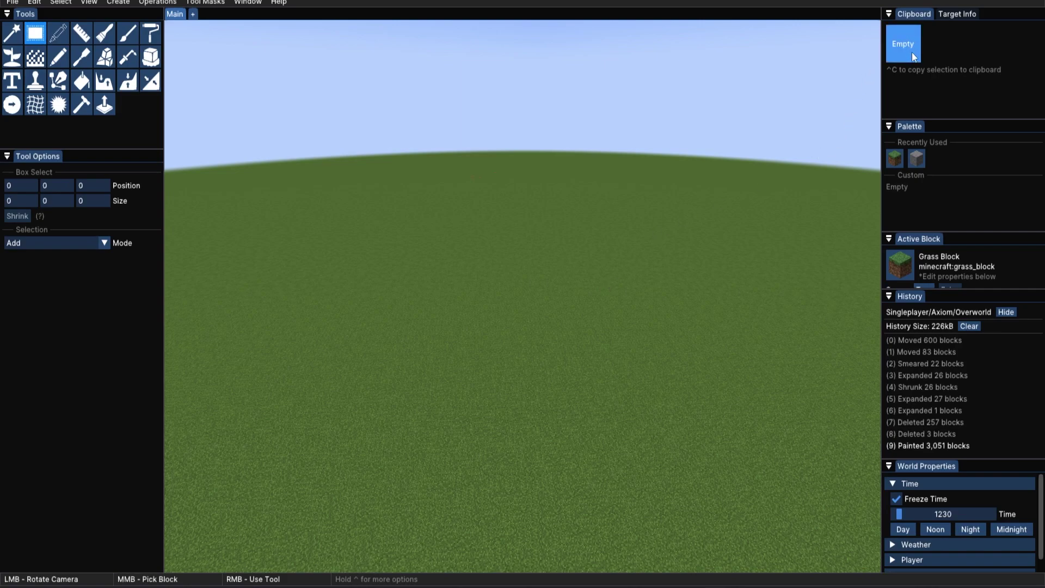
{"action": "left_click", "coordinate": [962, 15]}
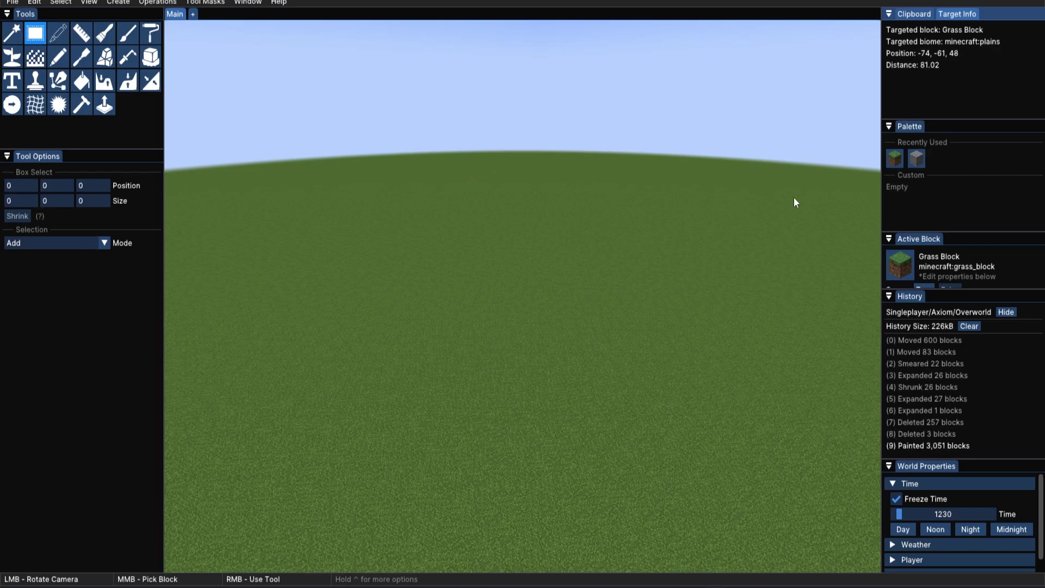
{"action": "left_click", "coordinate": [898, 168]}
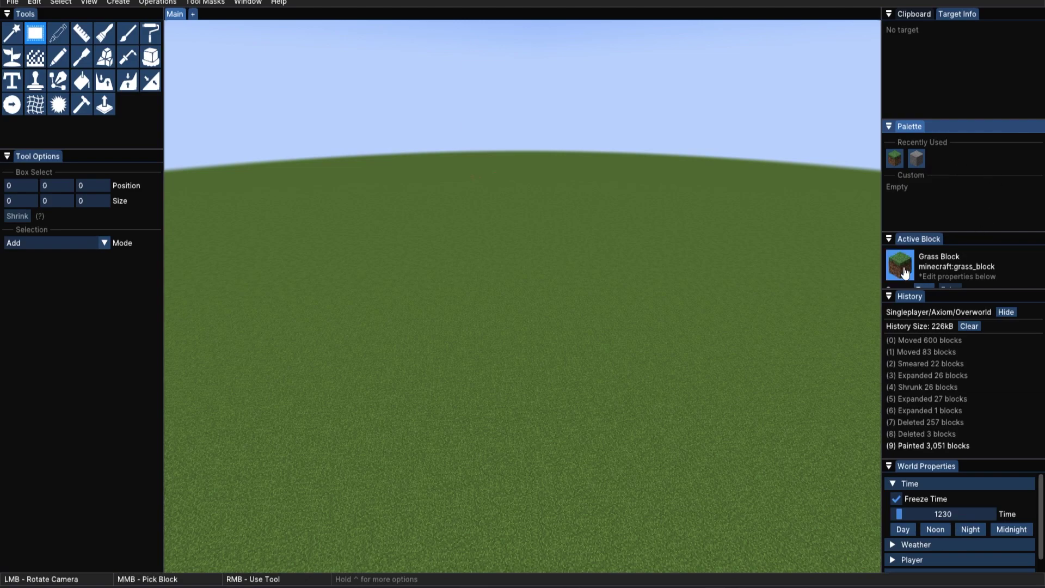
{"action": "left_click_drag", "start_coordinate": [947, 234], "coordinate": [950, 209]}
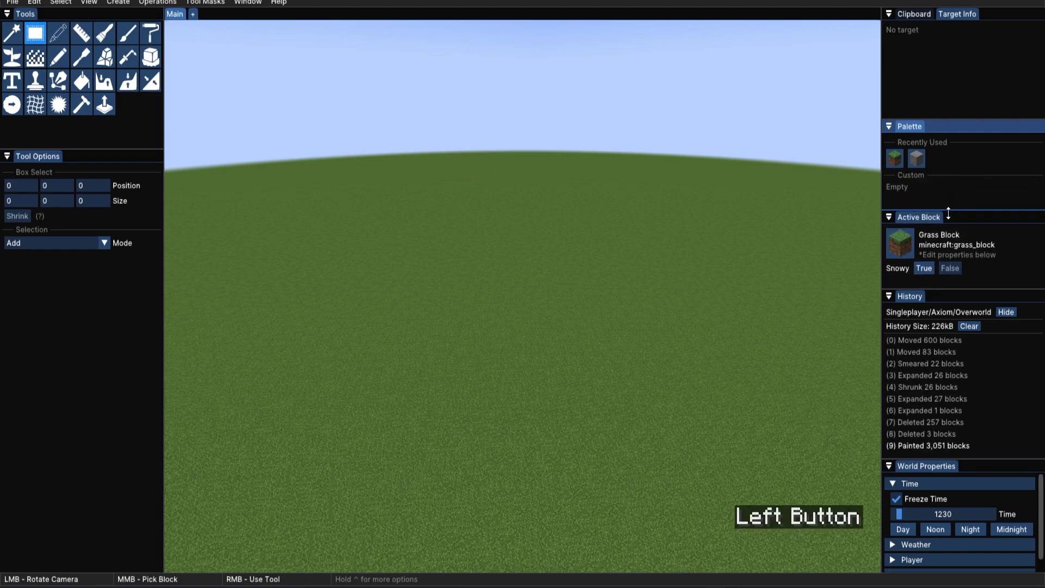
Toggle the grass block's Snowy state, choose Farmland as the active block, and enlarge World Properties.
{"action": "left_click", "coordinate": [929, 270]}
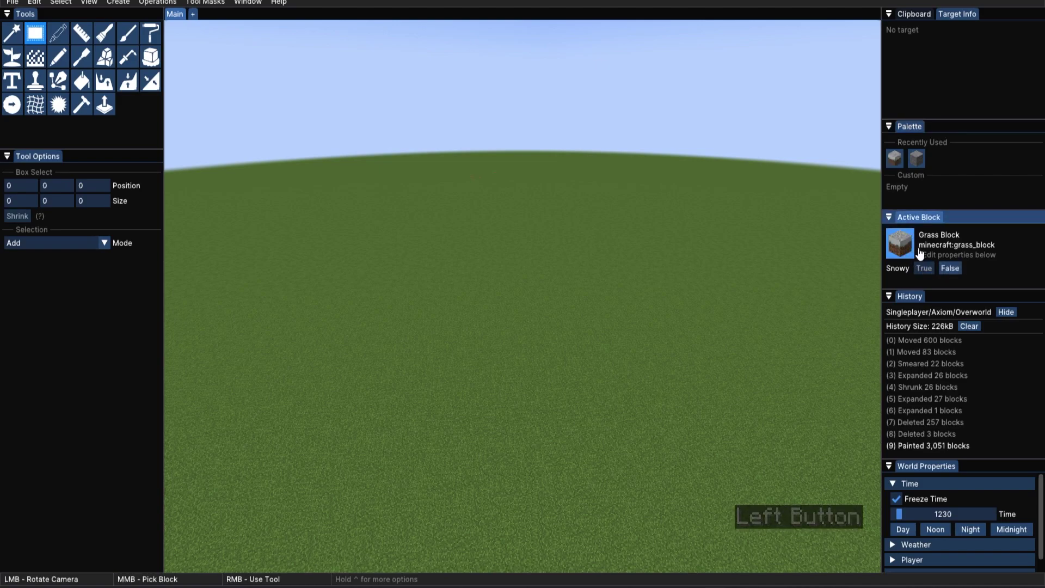
{"action": "left_click", "coordinate": [926, 268]}
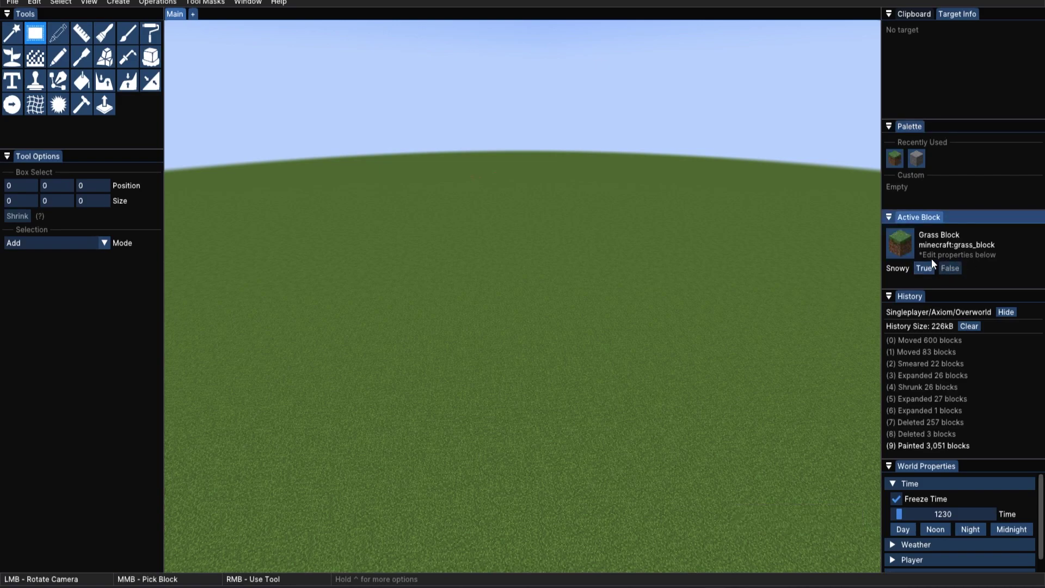
{"action": "left_click", "coordinate": [900, 243]}
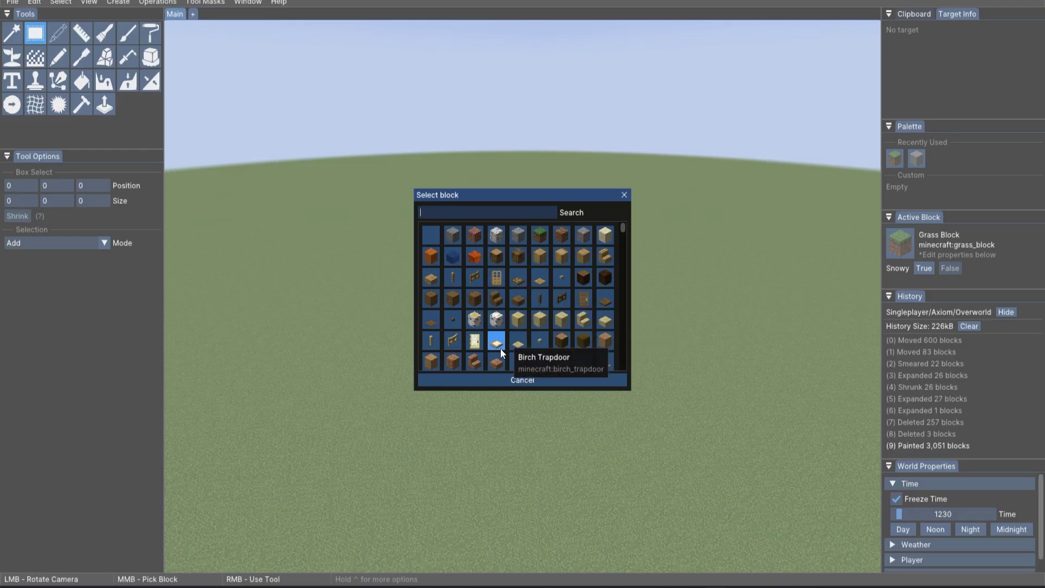
{"action": "left_click", "coordinate": [481, 265]}
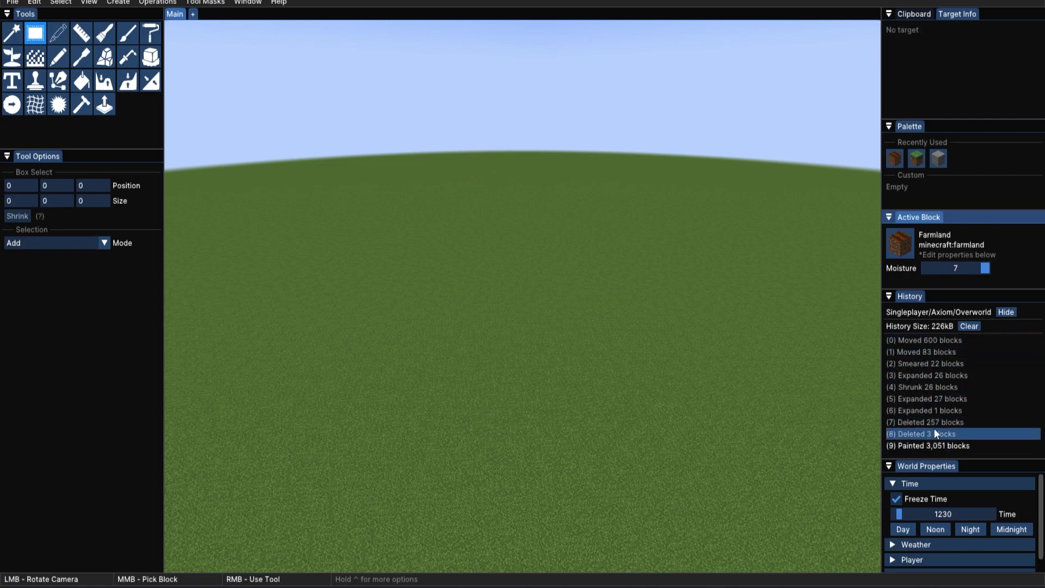
{"action": "left_click_drag", "start_coordinate": [978, 457], "coordinate": [970, 368]}
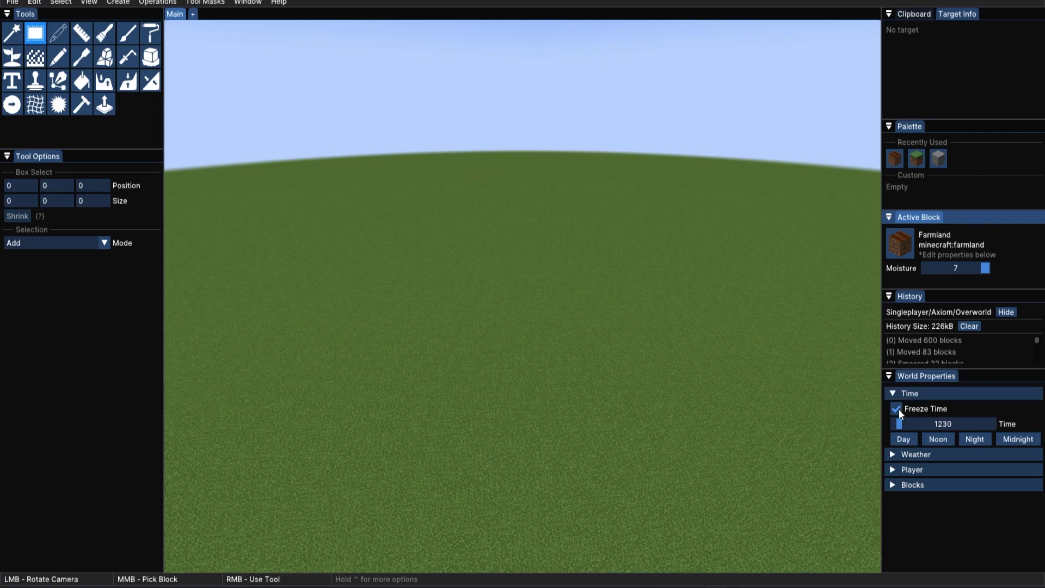
Set world time to Day, tick Pause Weather, and untick Fire Tick under Blocks.
{"action": "left_click", "coordinate": [903, 439]}
{"action": "left_click", "coordinate": [904, 454]}
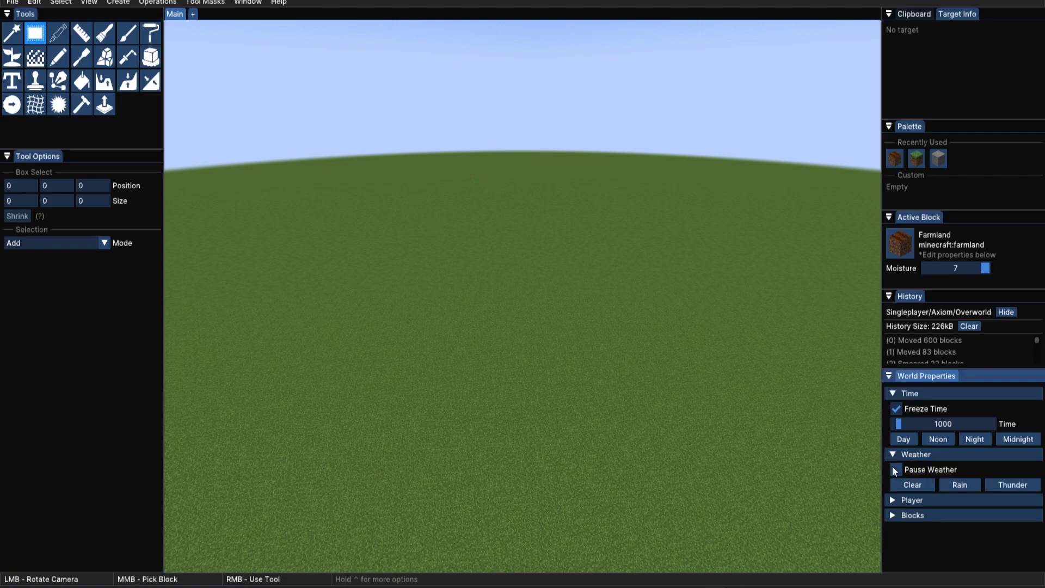
{"action": "left_click", "coordinate": [899, 469]}
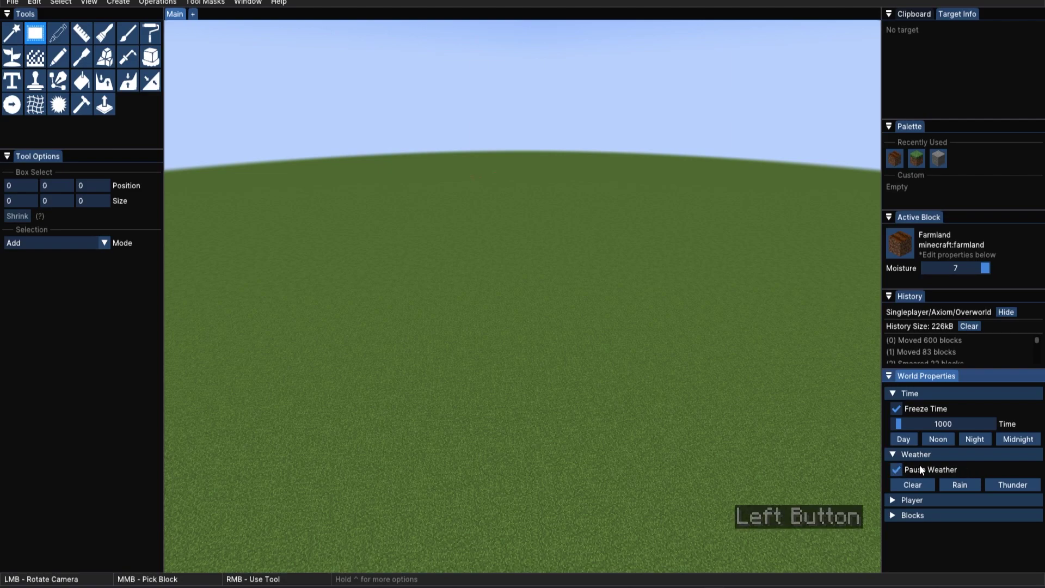
{"action": "left_click", "coordinate": [905, 456]}
{"action": "left_click", "coordinate": [896, 468]}
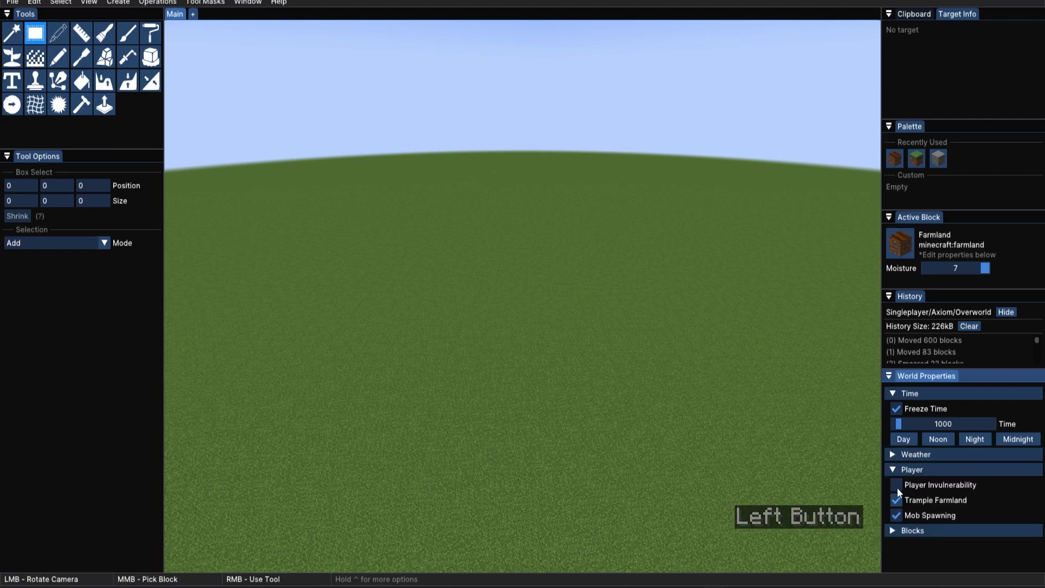
{"action": "left_click", "coordinate": [899, 469]}
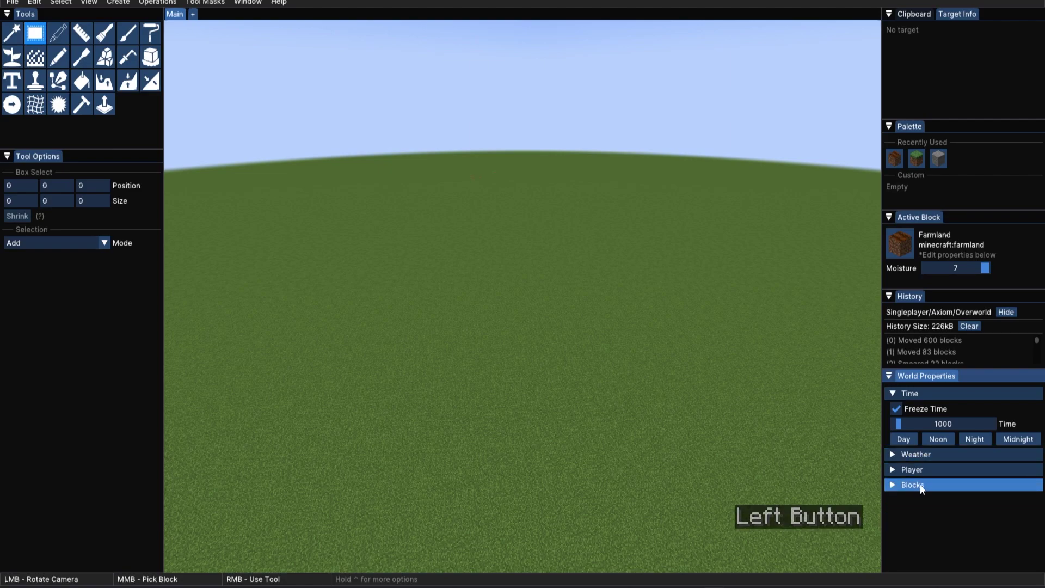
{"action": "left_click", "coordinate": [896, 485]}
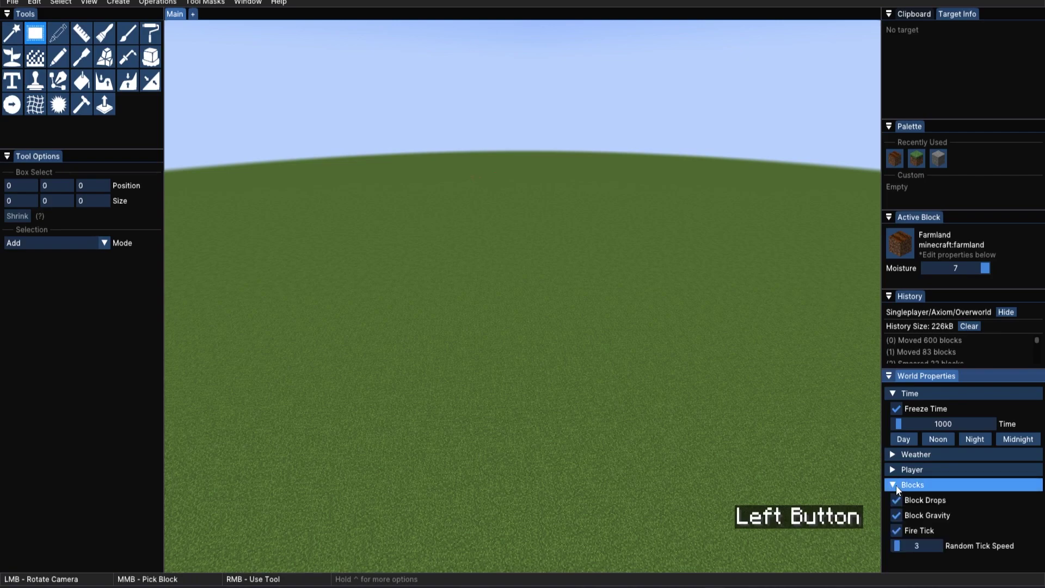
{"action": "left_click", "coordinate": [897, 530]}
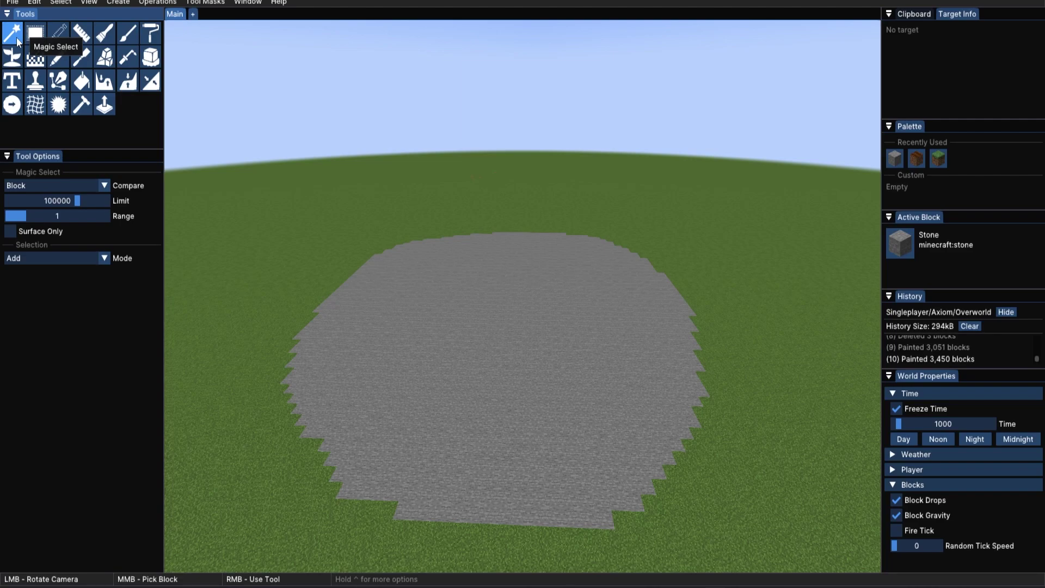
Magic-select the 1,826-block connected stone patch, deselect it, and bring up the selection mode choices.
{"action": "right_click", "coordinate": [501, 333]}
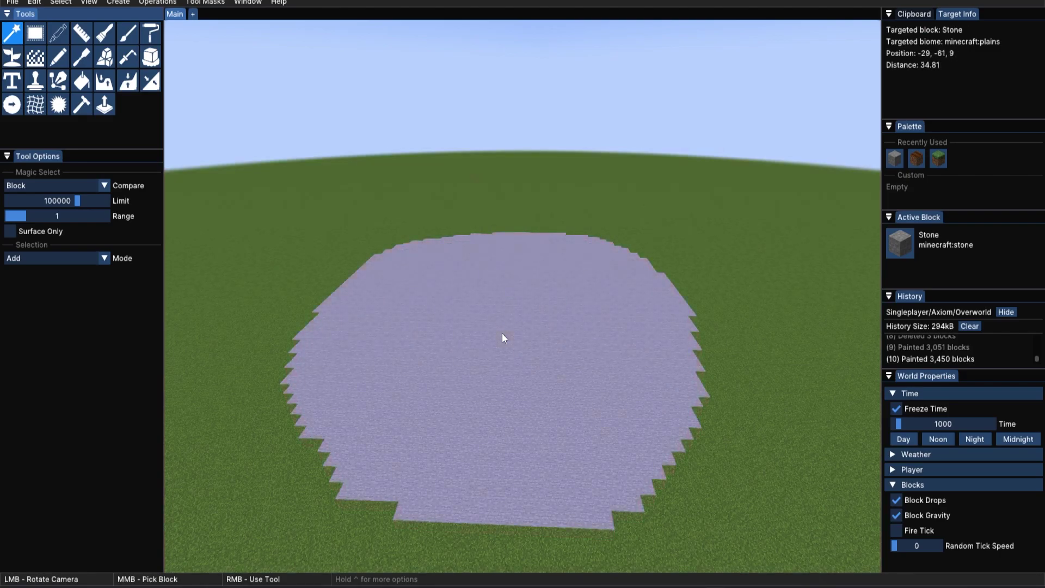
{"action": "right_click", "coordinate": [502, 334]}
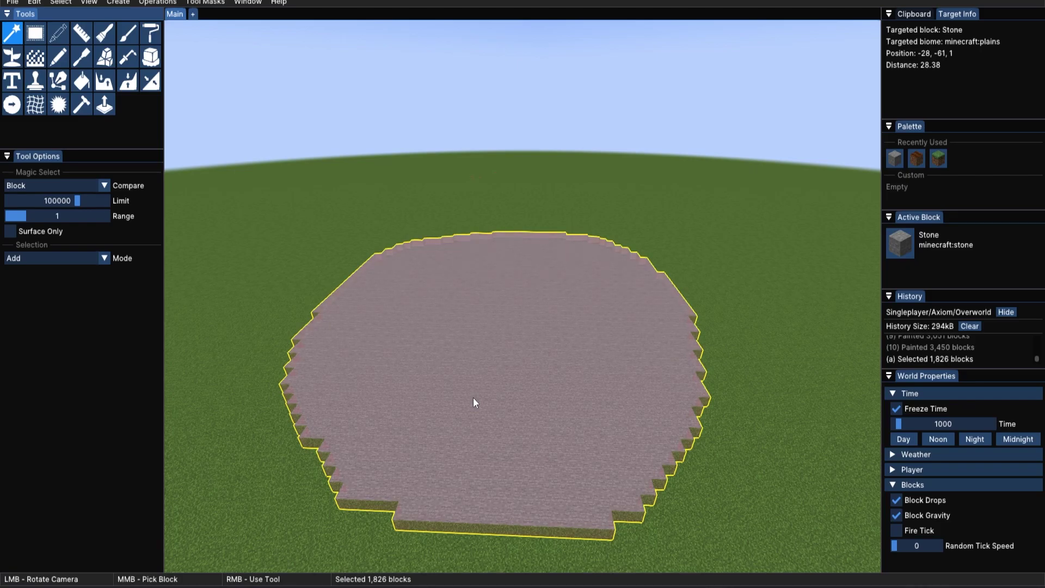
{"action": "key", "text": "Return"}
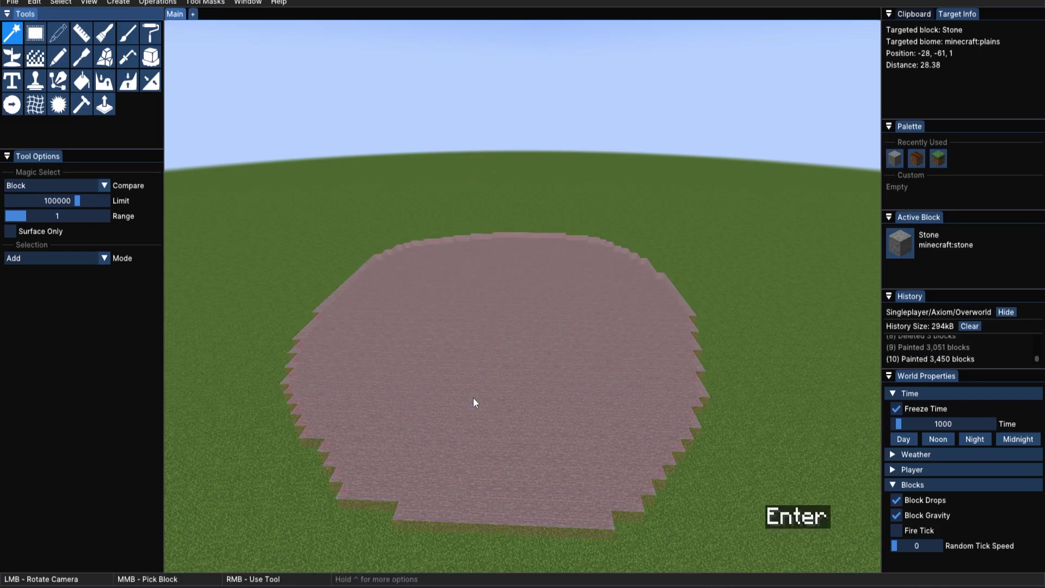
{"action": "right_click", "coordinate": [277, 285]}
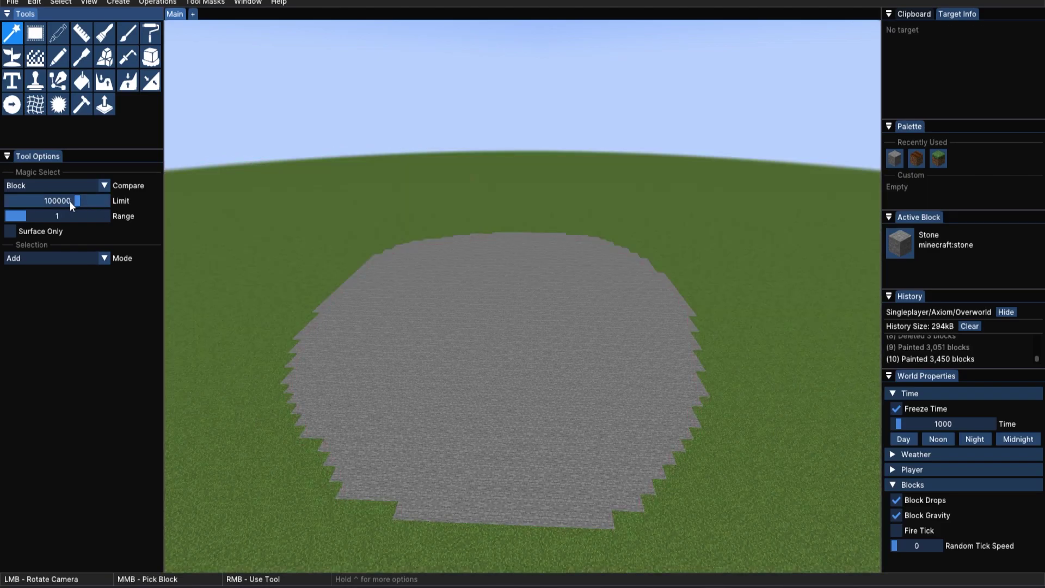
{"action": "left_click", "coordinate": [107, 259]}
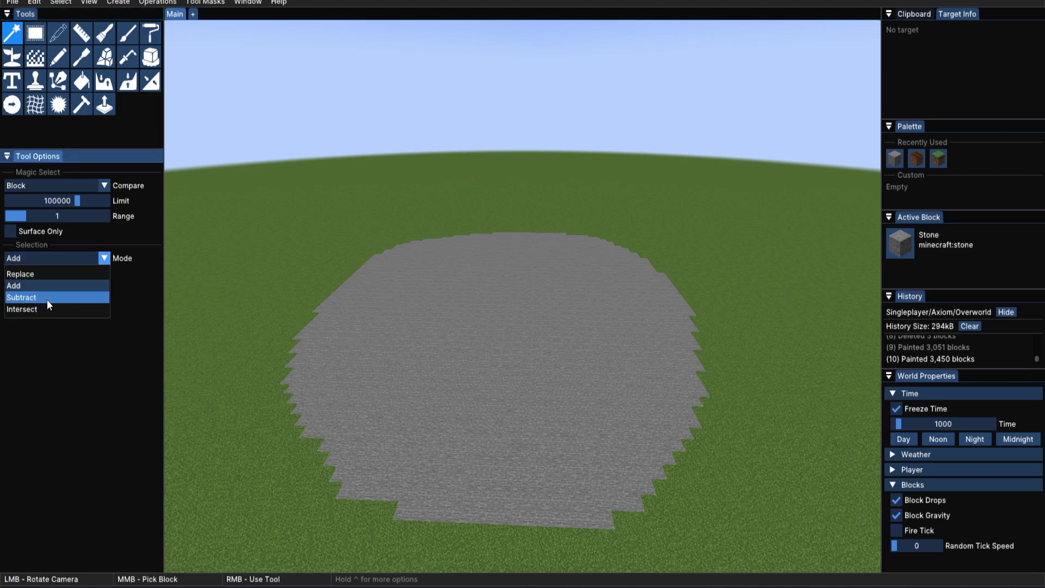
Box-select the stone area, raise the box top, trim its depth from 71 to 47, and confirm.
{"action": "key", "text": "b"}
{"action": "right_click_drag", "start_coordinate": [293, 208], "coordinate": [749, 486]}
{"action": "left_click_drag", "start_coordinate": [784, 457], "coordinate": [827, 208]}
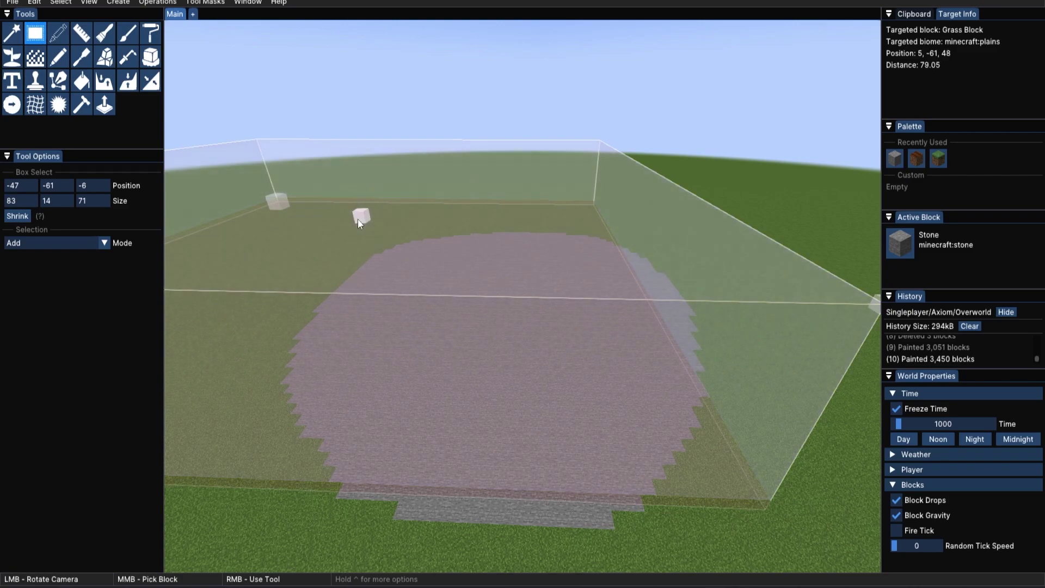
{"action": "left_click", "coordinate": [279, 201]}
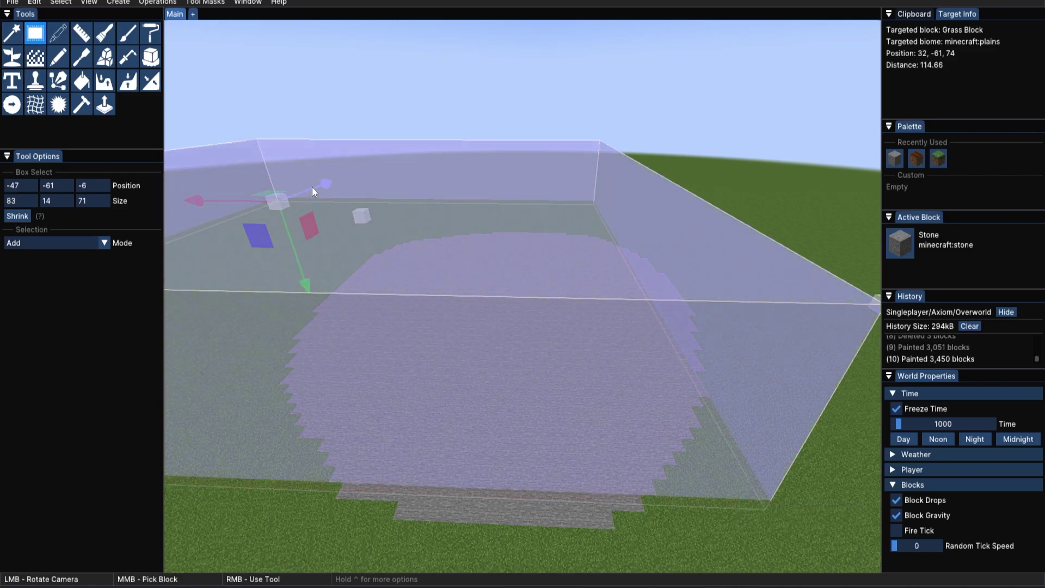
{"action": "left_click_drag", "start_coordinate": [314, 189], "coordinate": [182, 234]}
{"action": "scroll", "coordinate": [371, 342], "scroll_direction": "down", "scroll_amount": 5}
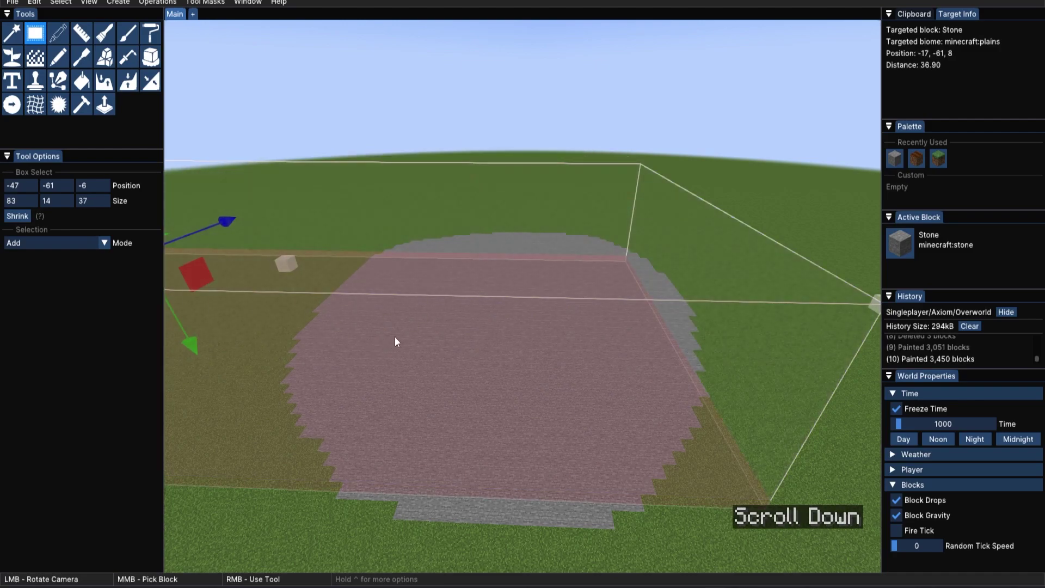
{"action": "scroll", "coordinate": [825, 331], "scroll_direction": "down", "scroll_amount": 8}
{"action": "scroll", "coordinate": [825, 331], "scroll_direction": "up", "scroll_amount": 2}
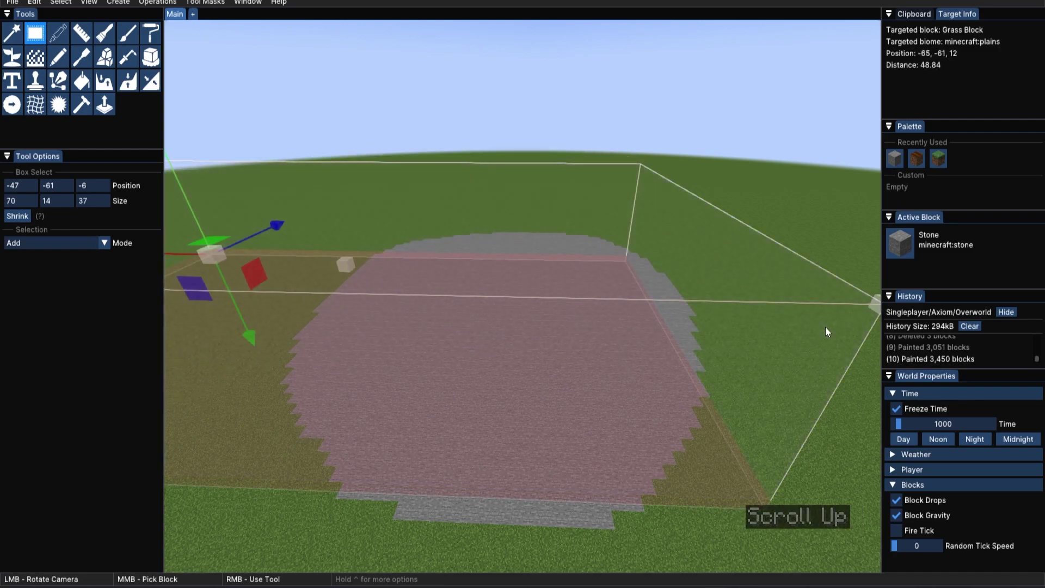
{"action": "scroll", "coordinate": [825, 332], "scroll_direction": "up", "scroll_amount": 10}
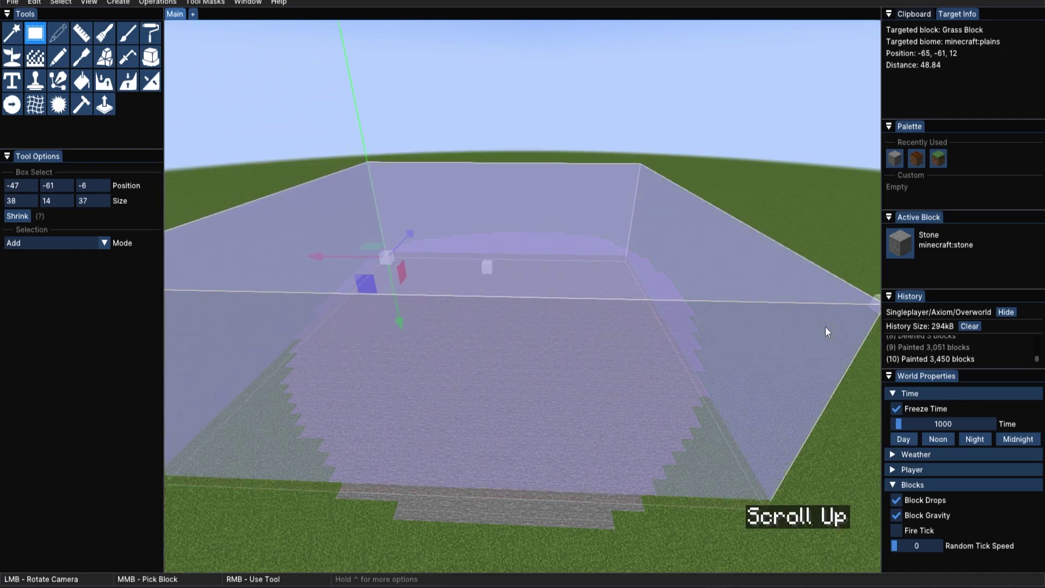
{"action": "scroll", "coordinate": [826, 332], "scroll_direction": "up", "scroll_amount": 4}
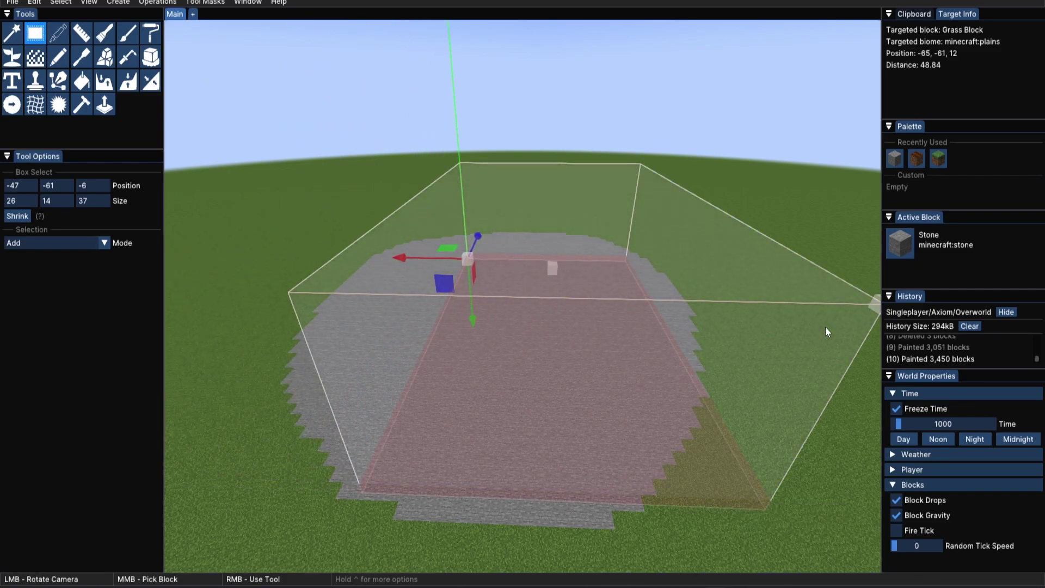
{"action": "key", "text": "Return"}
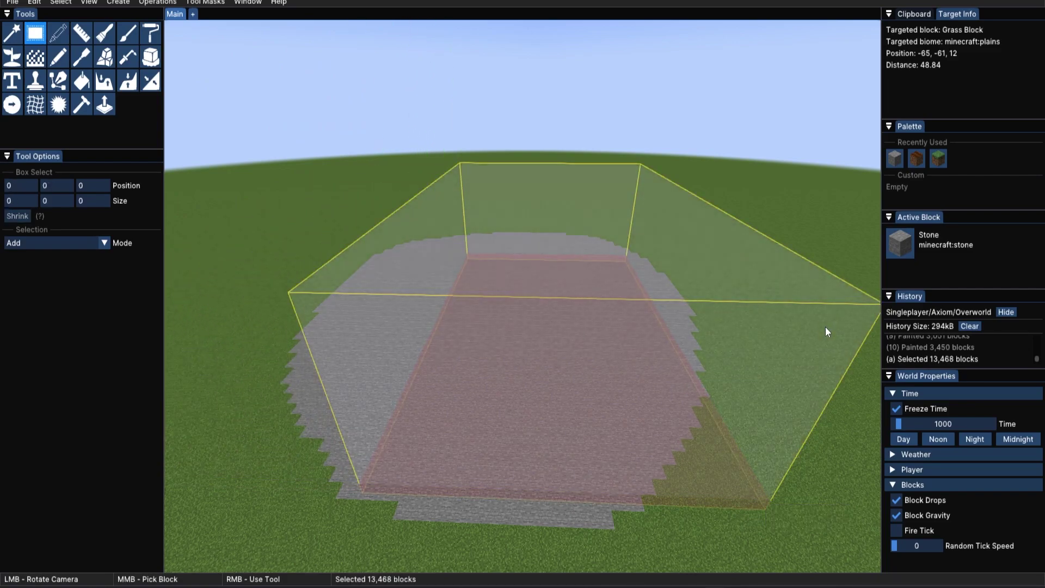
Subtract a full-height box over one corner, removing 3,990 blocks to leave 9,478 L-shaped.
{"action": "key", "text": "d"}
{"action": "key", "text": "shift+s"}
{"action": "key", "text": "d"}
{"action": "key", "text": "w"}
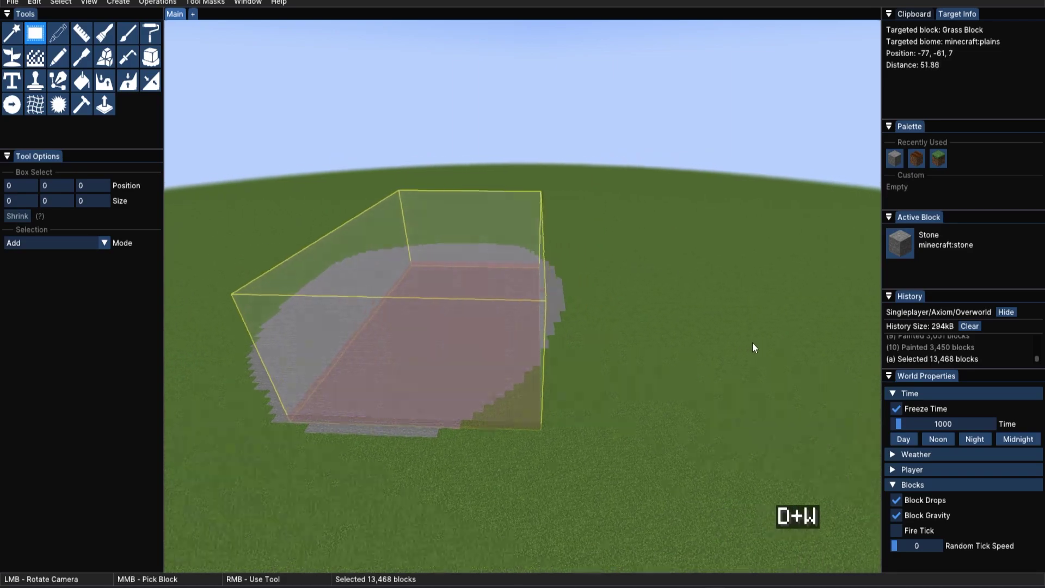
{"action": "key", "text": "ctrl"}
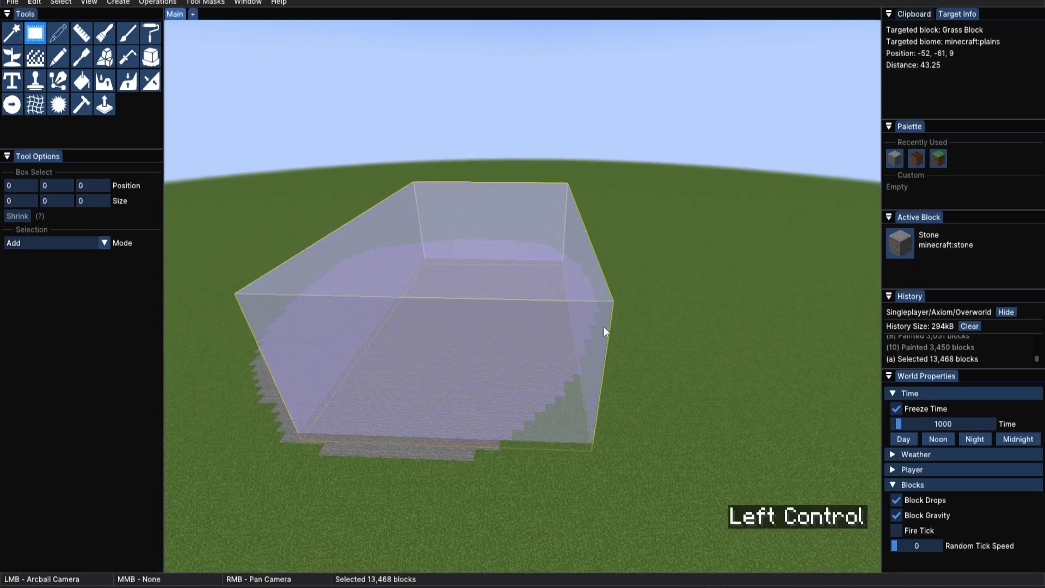
{"action": "mouse_move", "coordinate": [566, 278]}
{"action": "left_mouse_down", "text": "ctrl"}
{"action": "mouse_move", "coordinate": [643, 255]}
{"action": "mouse_move", "coordinate": [577, 278]}
{"action": "left_mouse_up", "text": "ctrl"}
{"action": "left_click_drag", "start_coordinate": [431, 213], "coordinate": [50, 239], "text": "ctrl"}
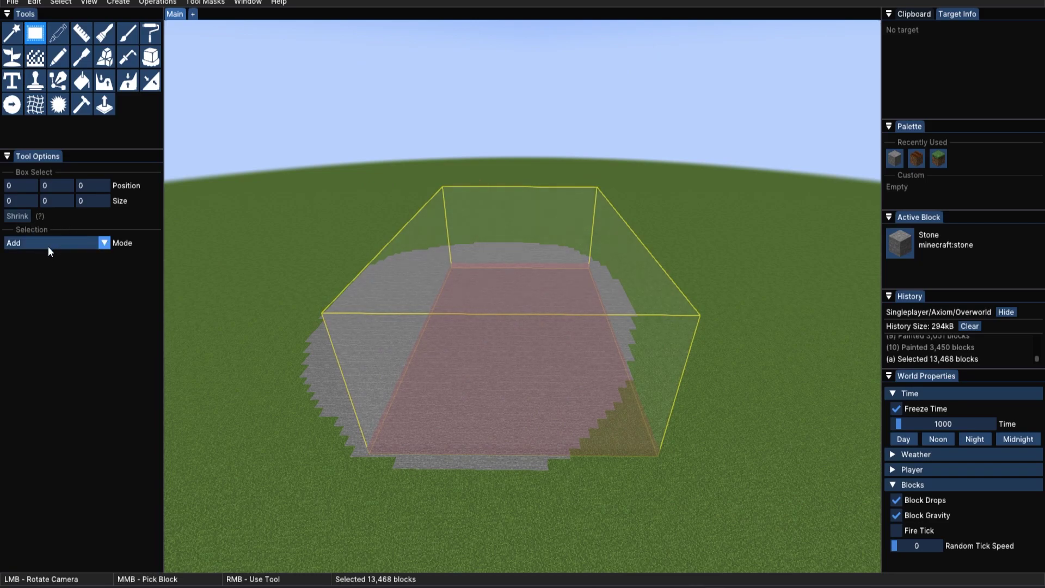
{"action": "left_click", "coordinate": [43, 247]}
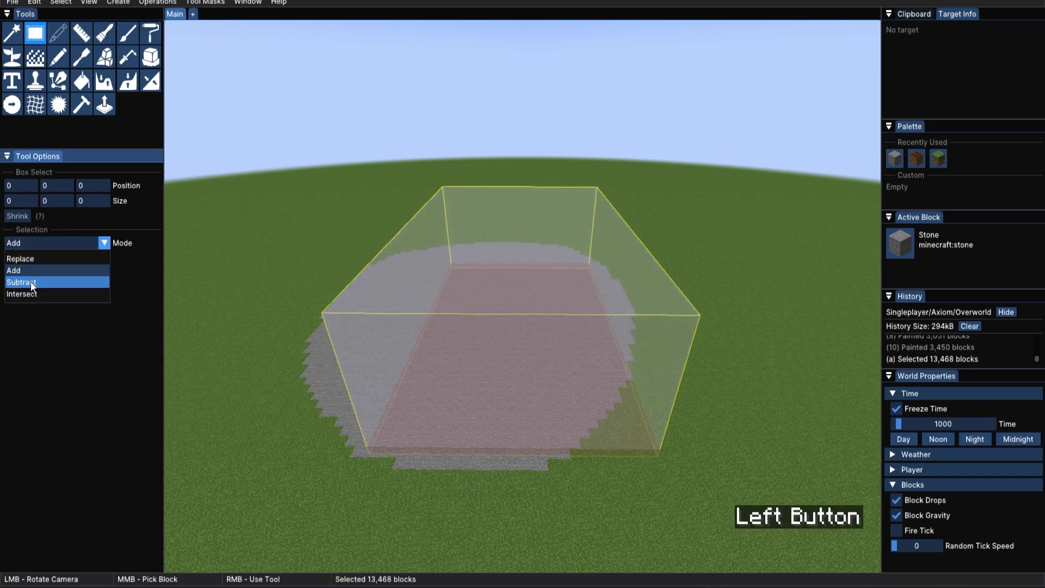
{"action": "left_click", "coordinate": [31, 282]}
{"action": "right_click_drag", "start_coordinate": [728, 330], "coordinate": [492, 477]}
{"action": "left_click_drag", "start_coordinate": [492, 477], "coordinate": [508, 240]}
{"action": "key", "text": "Return"}
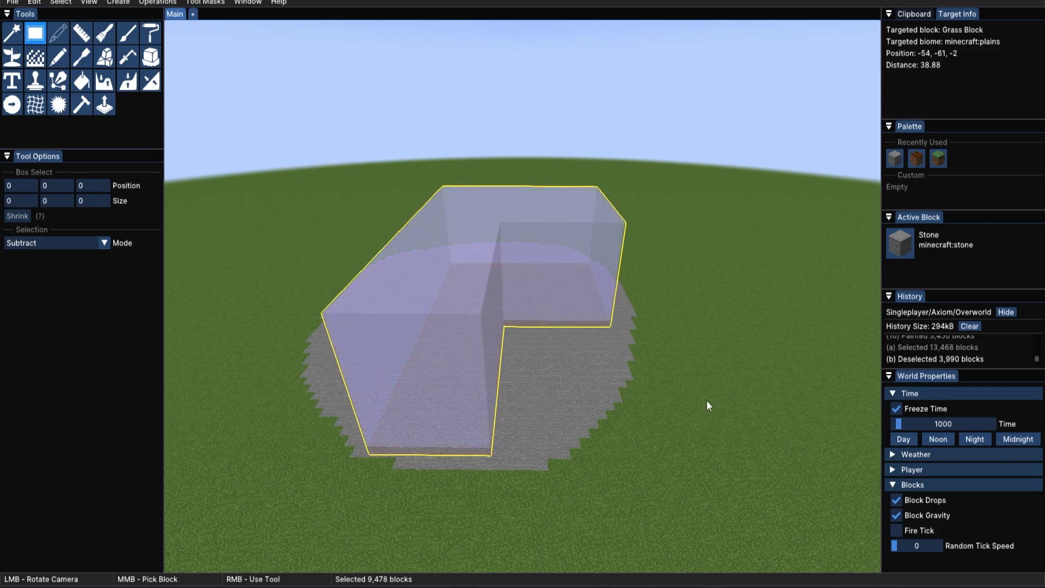
Brush the surrounding ground into the selection, then change the selection brush shape to Octahedron.
{"action": "key", "text": "Num_Lock"}
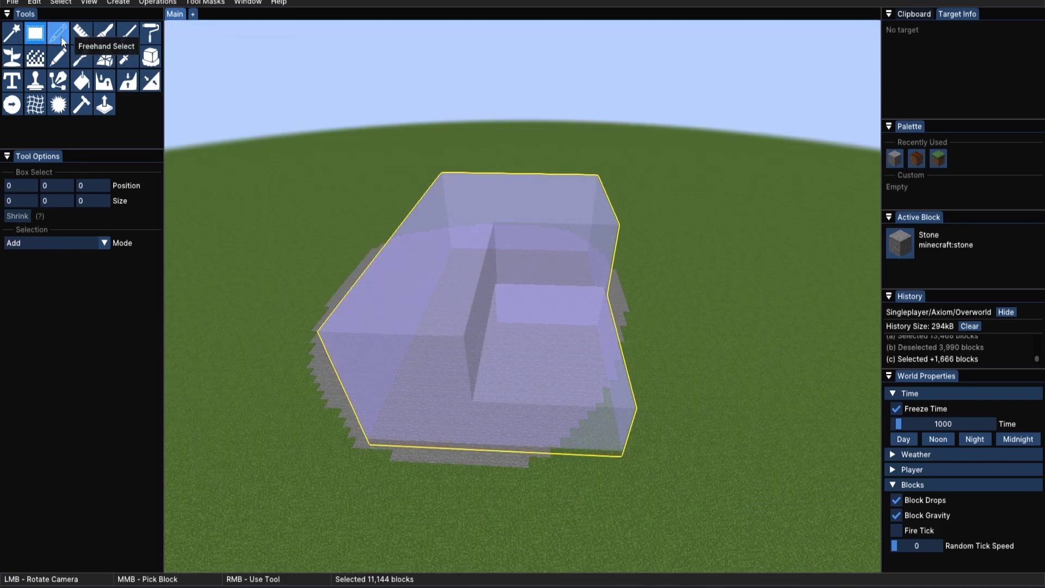
{"action": "left_click", "coordinate": [61, 37]}
{"action": "mouse_move", "coordinate": [572, 305]}
{"action": "right_mouse_down"}
{"action": "mouse_move", "coordinate": [593, 280]}
{"action": "mouse_move", "coordinate": [517, 415]}
{"action": "mouse_move", "coordinate": [394, 251]}
{"action": "mouse_move", "coordinate": [548, 350]}
{"action": "mouse_move", "coordinate": [525, 263]}
{"action": "mouse_move", "coordinate": [445, 298]}
{"action": "right_mouse_up"}
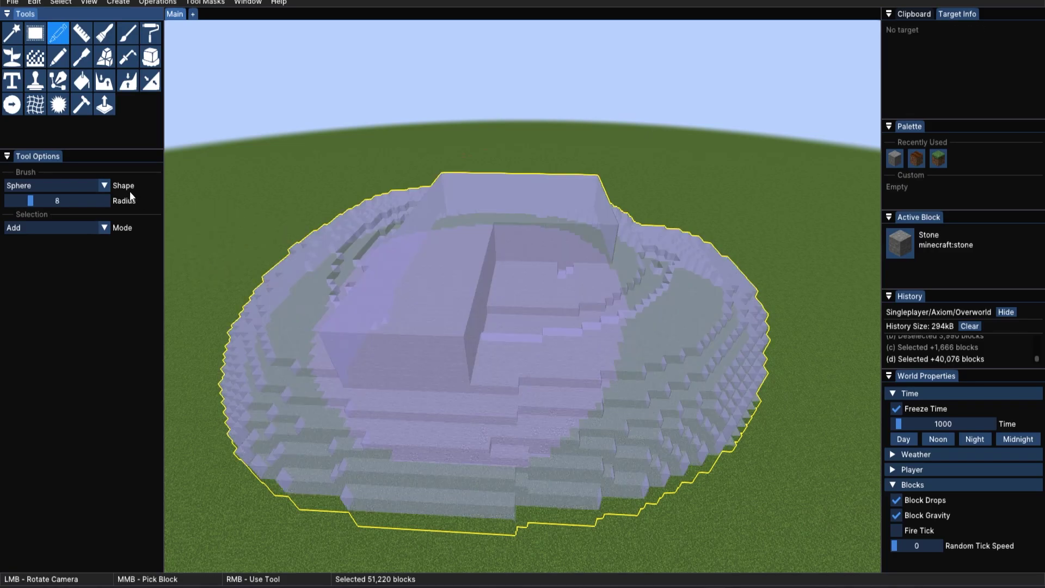
{"action": "left_click", "coordinate": [105, 186]}
{"action": "left_click", "coordinate": [107, 184]}
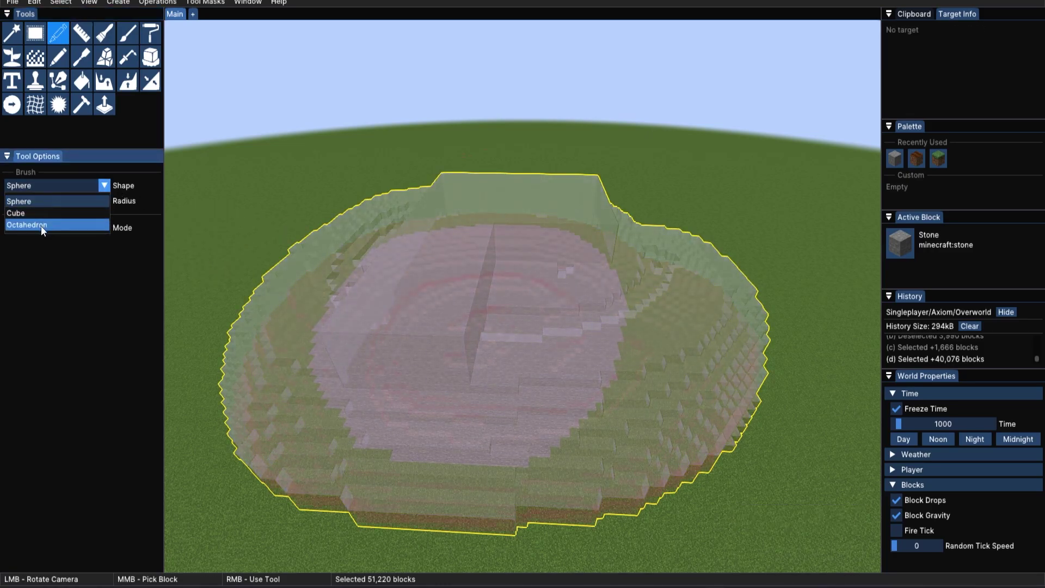
{"action": "left_click", "coordinate": [41, 227]}
Clear the selection and ruler-measure the stone edges with three points: 70 and 19 blocks, 89.04 total.
{"action": "key", "text": "ctrl+d"}
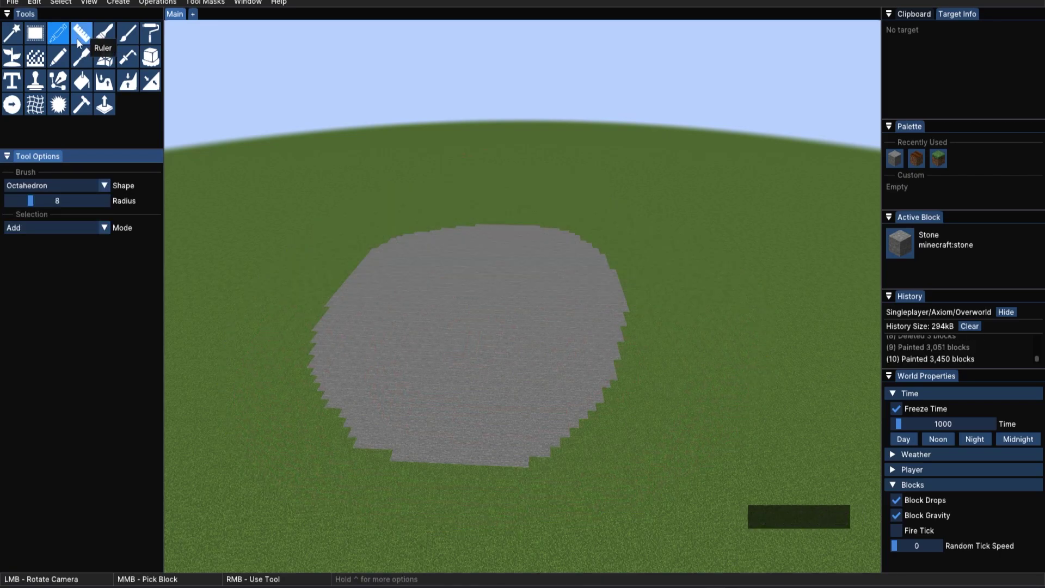
{"action": "left_click", "coordinate": [79, 34]}
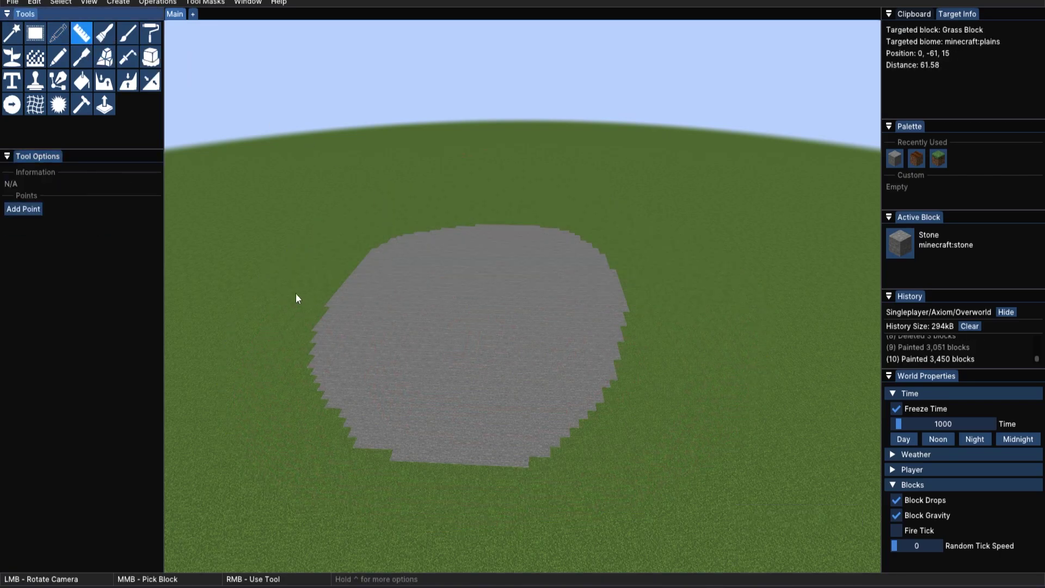
{"action": "right_click", "coordinate": [260, 237]}
{"action": "right_click", "coordinate": [349, 443]}
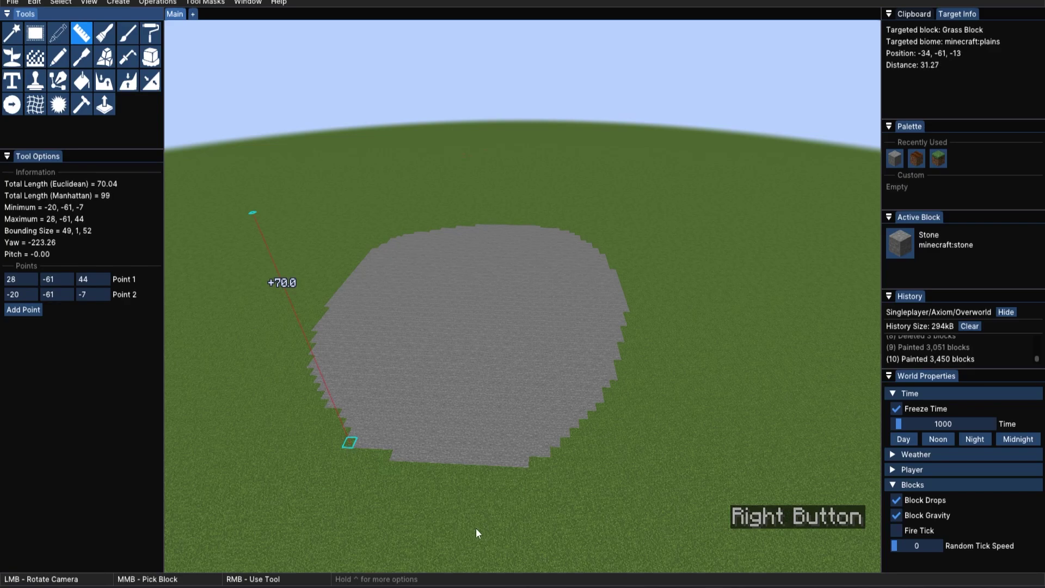
{"action": "right_click", "coordinate": [544, 453]}
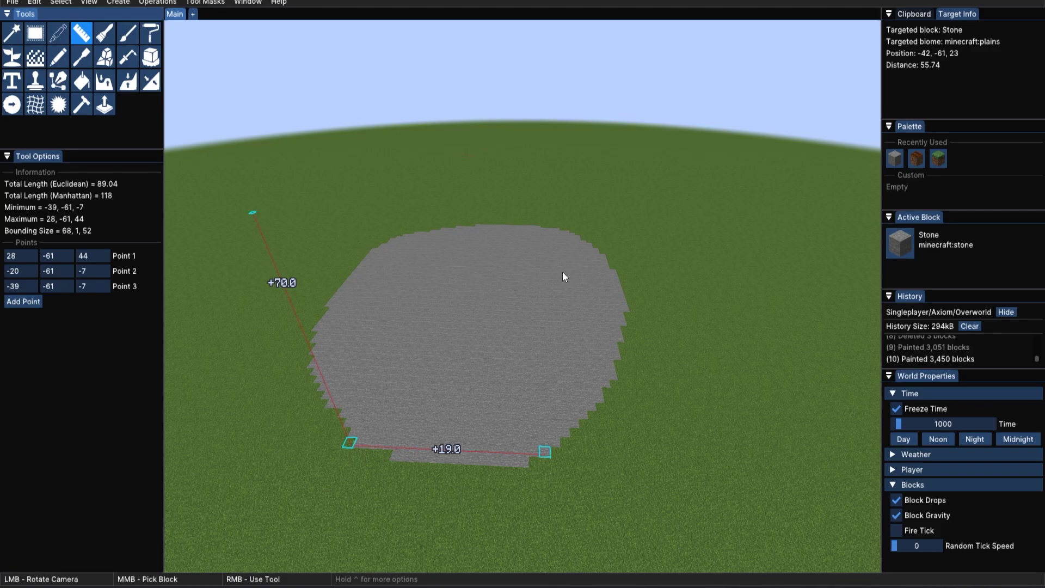
Paint the stone patch with Stripped Oak Wood, switching the wood axis to X for the lower strokes.
{"action": "left_click", "coordinate": [105, 34]}
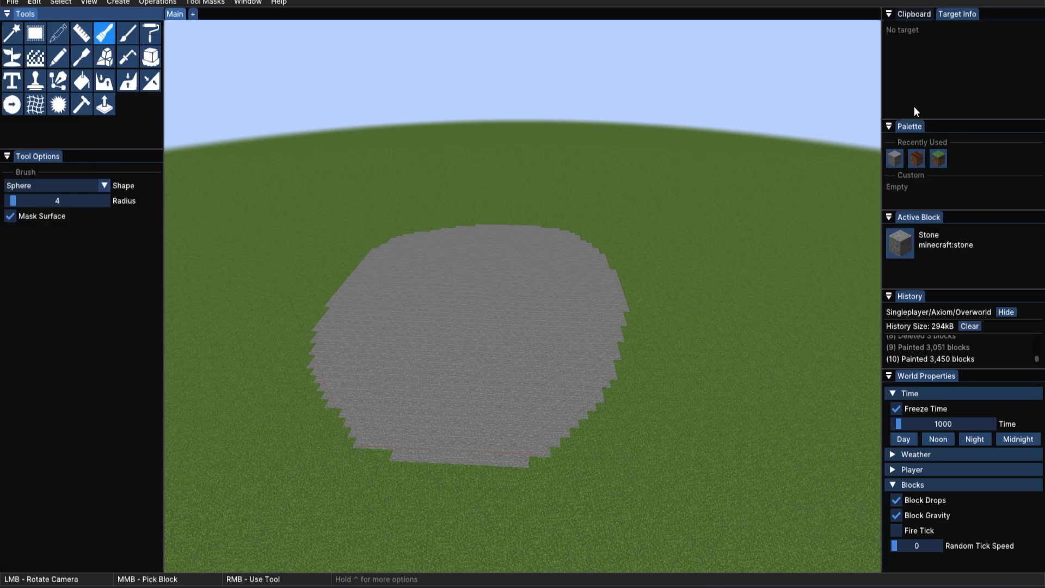
{"action": "left_click", "coordinate": [914, 246]}
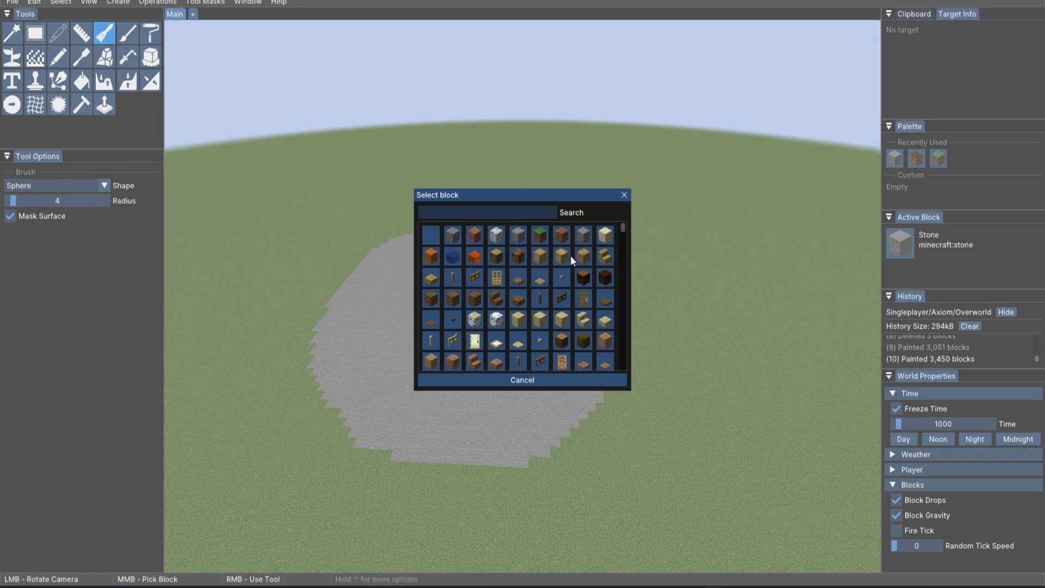
{"action": "left_click", "coordinate": [566, 258]}
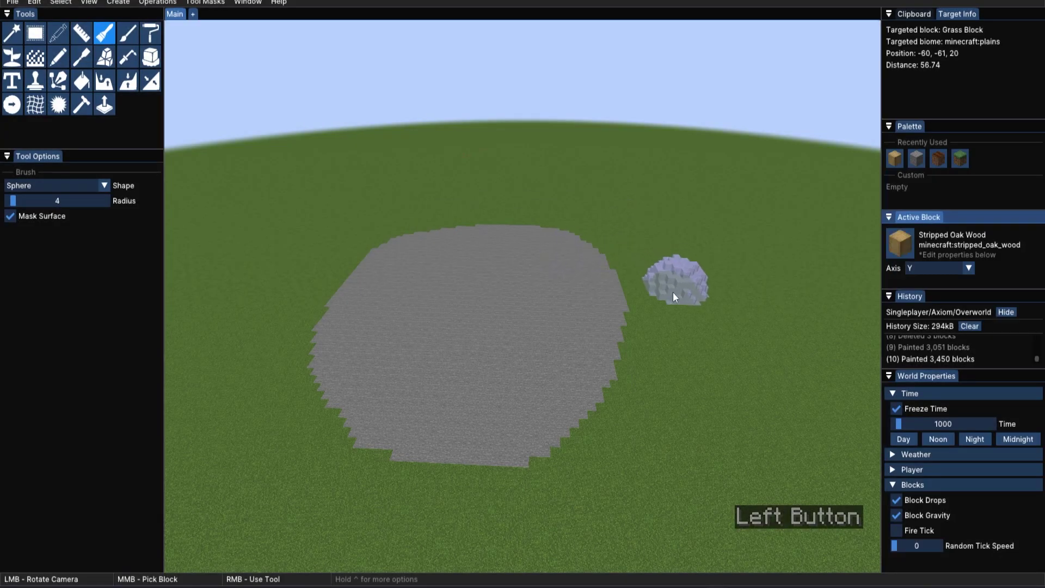
{"action": "mouse_move", "coordinate": [654, 296]}
{"action": "right_mouse_down"}
{"action": "mouse_move", "coordinate": [626, 329]}
{"action": "mouse_move", "coordinate": [403, 441]}
{"action": "mouse_move", "coordinate": [746, 375]}
{"action": "right_mouse_up"}
{"action": "left_click", "coordinate": [944, 266]}
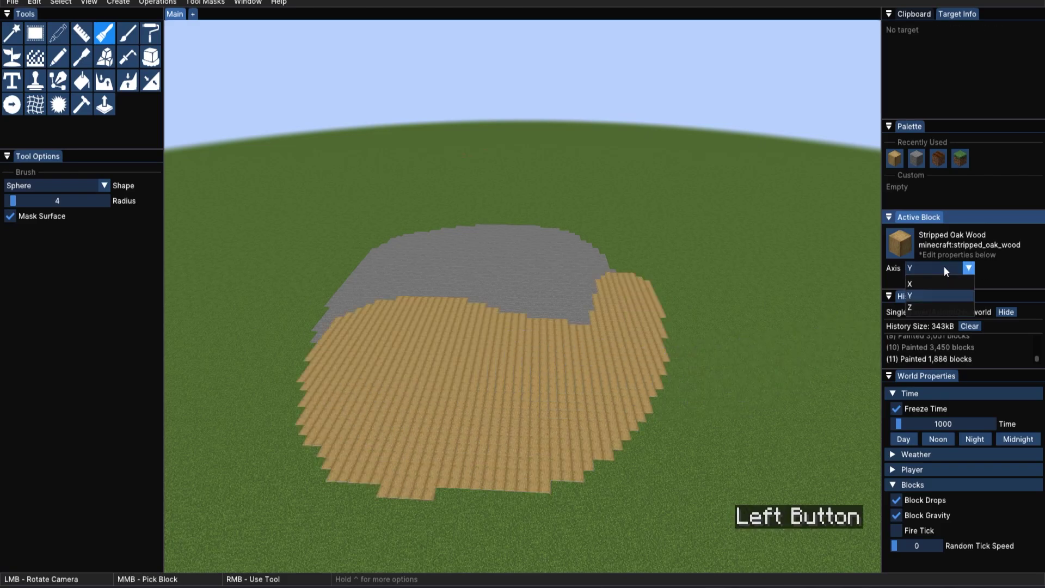
{"action": "left_click", "coordinate": [923, 290]}
{"action": "mouse_move", "coordinate": [591, 413]}
{"action": "right_mouse_down"}
{"action": "mouse_move", "coordinate": [513, 467]}
{"action": "mouse_move", "coordinate": [439, 368]}
{"action": "mouse_move", "coordinate": [473, 429]}
{"action": "mouse_move", "coordinate": [544, 507]}
{"action": "right_mouse_up"}
Finish covering the upper grey area with stripped oak wood.
{"action": "right_click_drag", "start_coordinate": [755, 429], "coordinate": [316, 294]}
{"action": "left_click", "coordinate": [104, 185]}
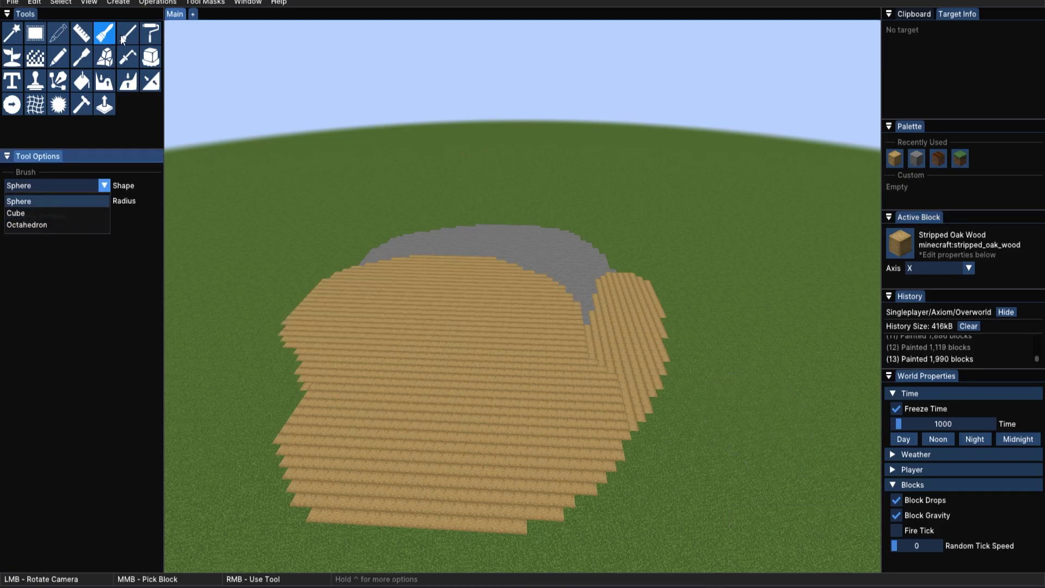
{"action": "left_click", "coordinate": [123, 40]}
{"action": "left_click", "coordinate": [123, 40]}
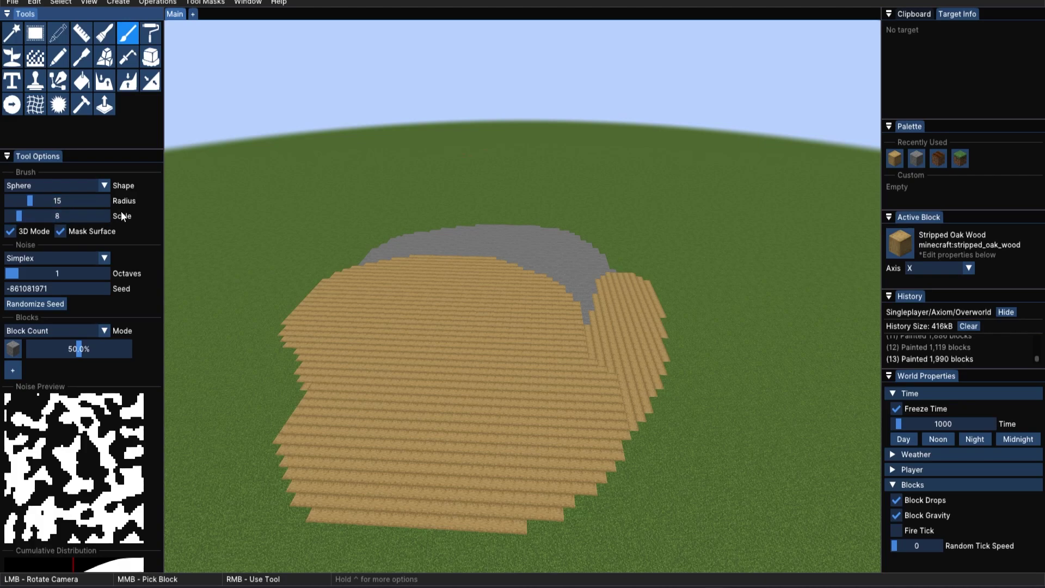
{"action": "scroll", "coordinate": [41, 195], "scroll_direction": "down", "scroll_amount": 1}
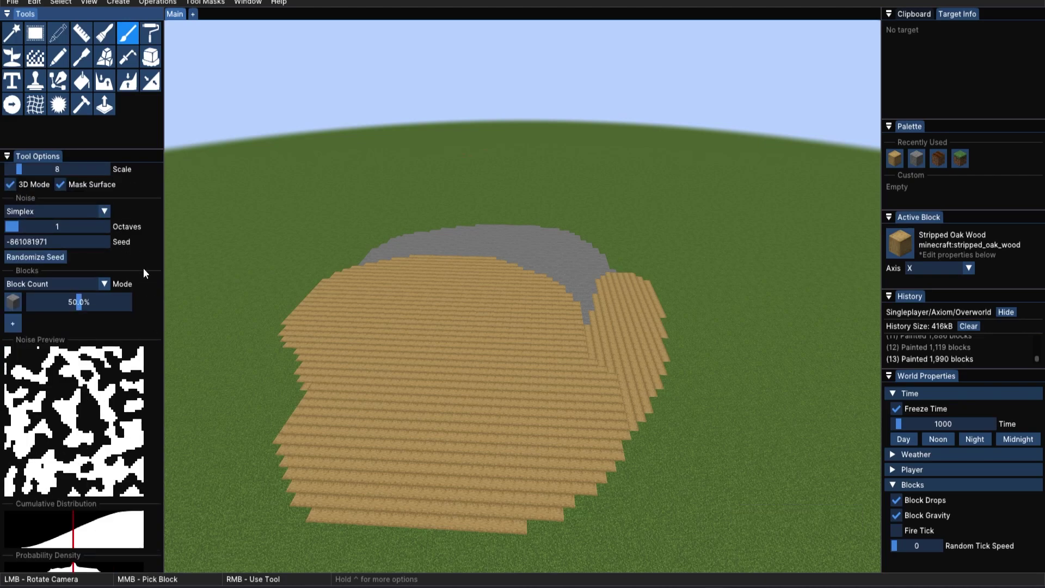
Try Splatter, White, Metaball and Worley noise, settle on Voronoi Edges, and mix three blocks at 33.3%.
{"action": "left_click", "coordinate": [78, 210]}
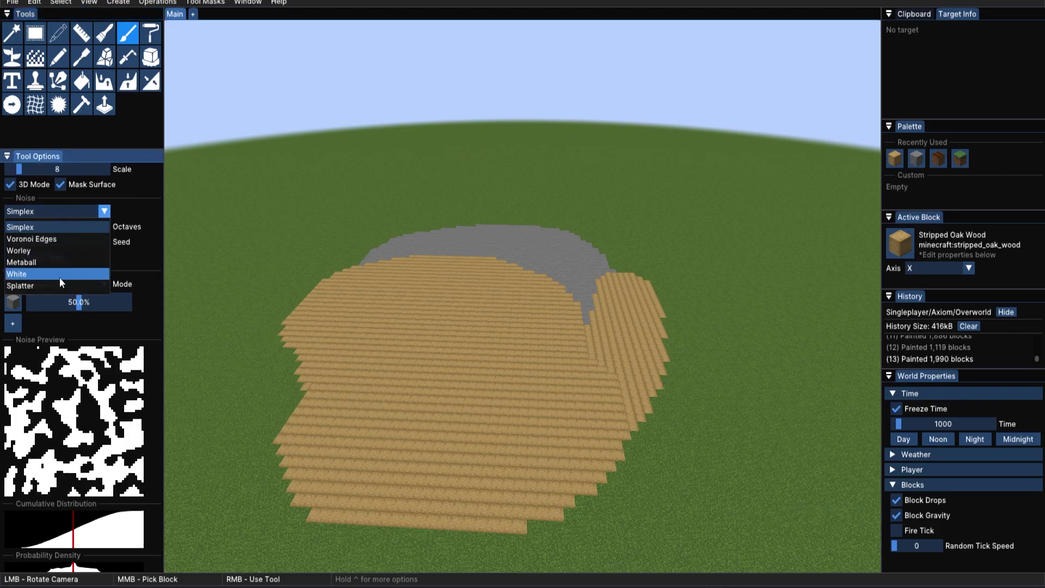
{"action": "left_click", "coordinate": [44, 284]}
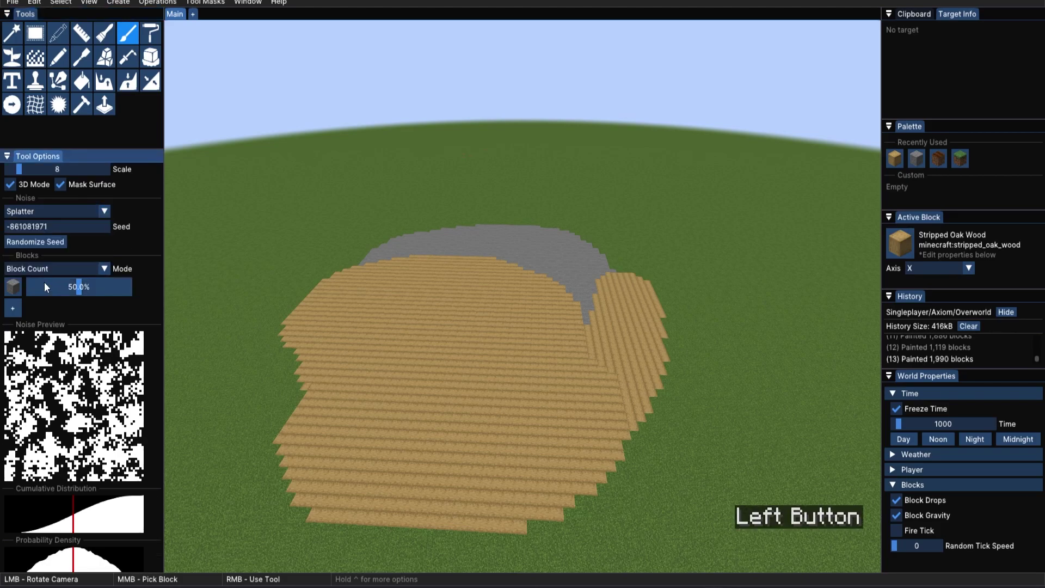
{"action": "left_click", "coordinate": [83, 214]}
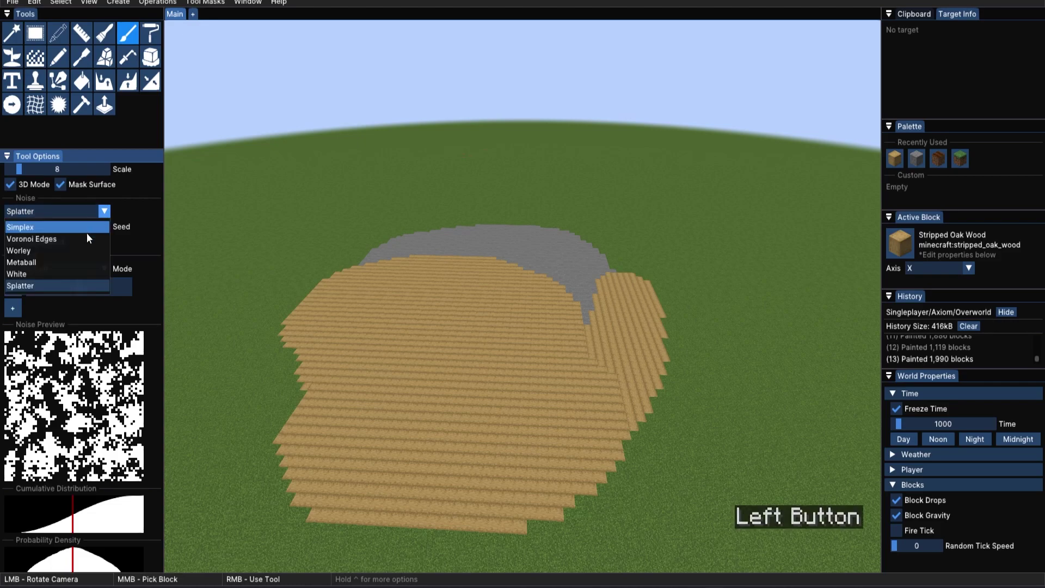
{"action": "left_click", "coordinate": [31, 276]}
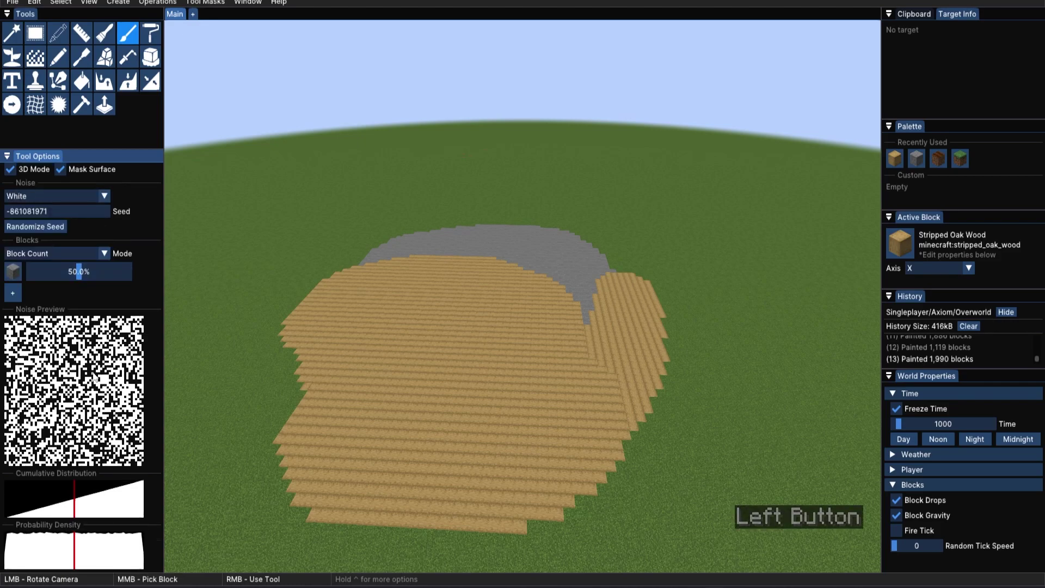
{"action": "left_click", "coordinate": [107, 197]}
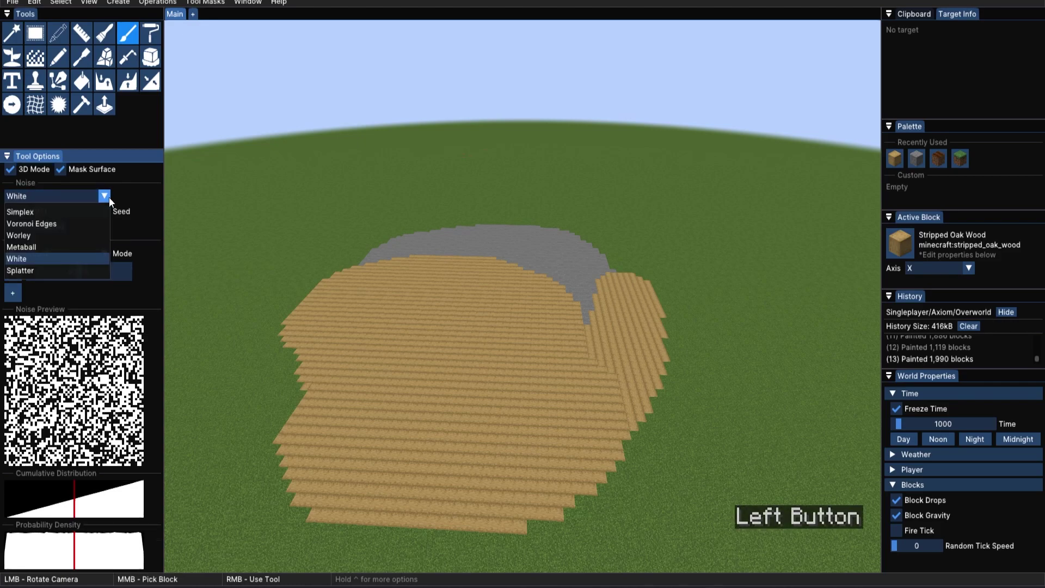
{"action": "left_click", "coordinate": [51, 248]}
{"action": "left_click", "coordinate": [54, 211]}
{"action": "left_click", "coordinate": [22, 251]}
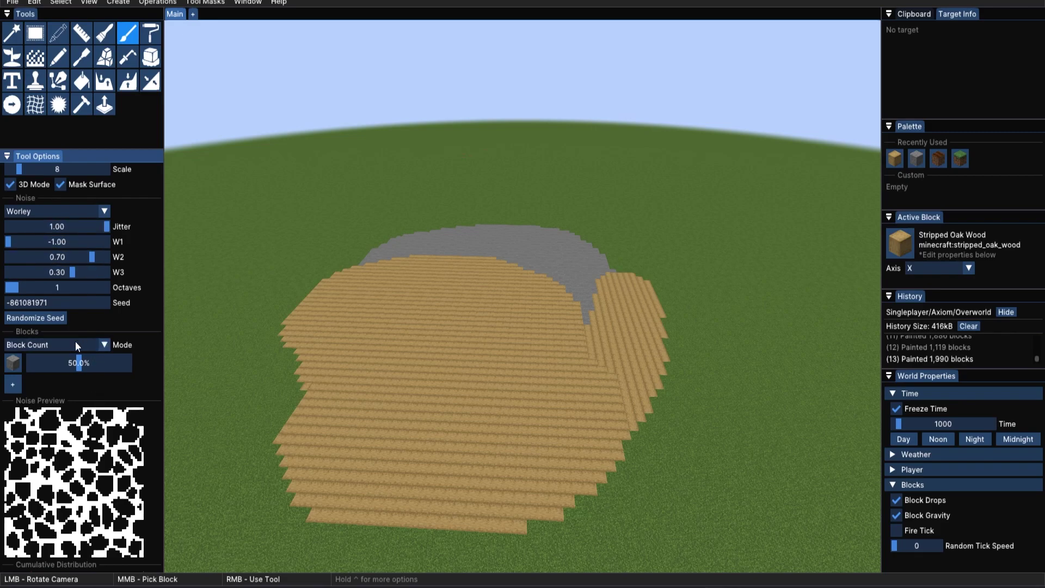
{"action": "left_click", "coordinate": [95, 212]}
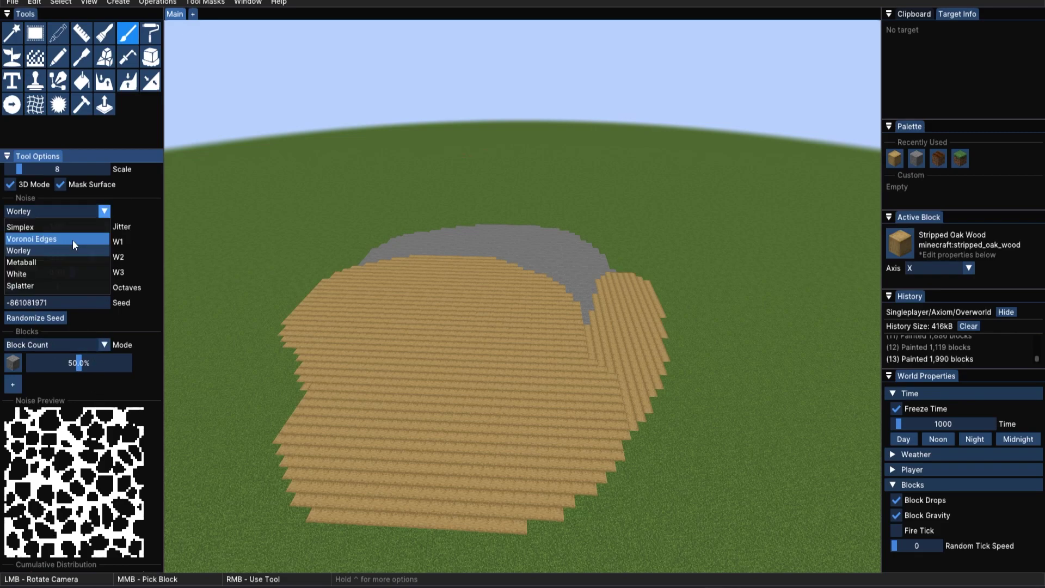
{"action": "left_click", "coordinate": [29, 241]}
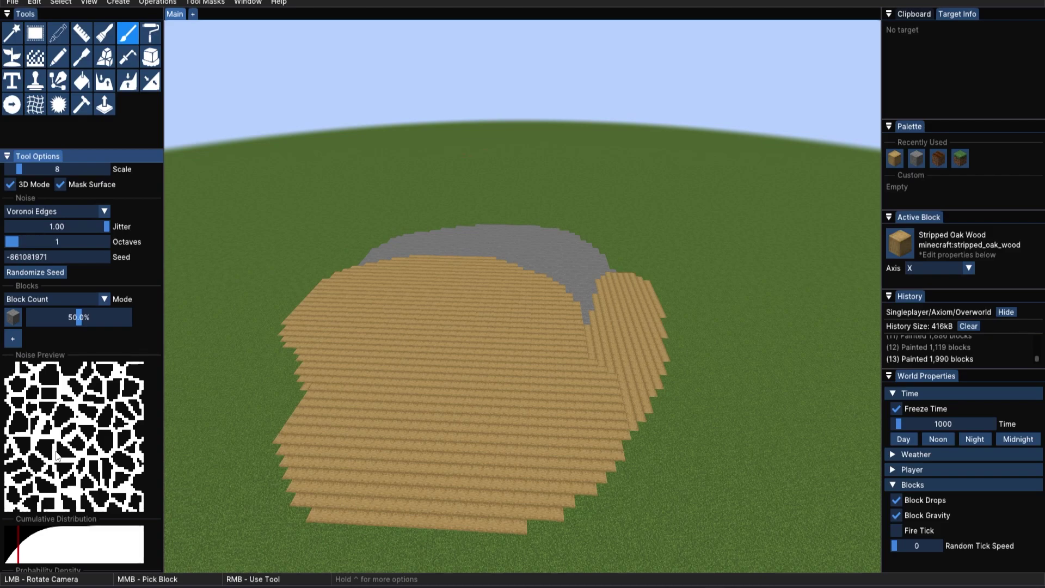
{"action": "left_click", "coordinate": [13, 339]}
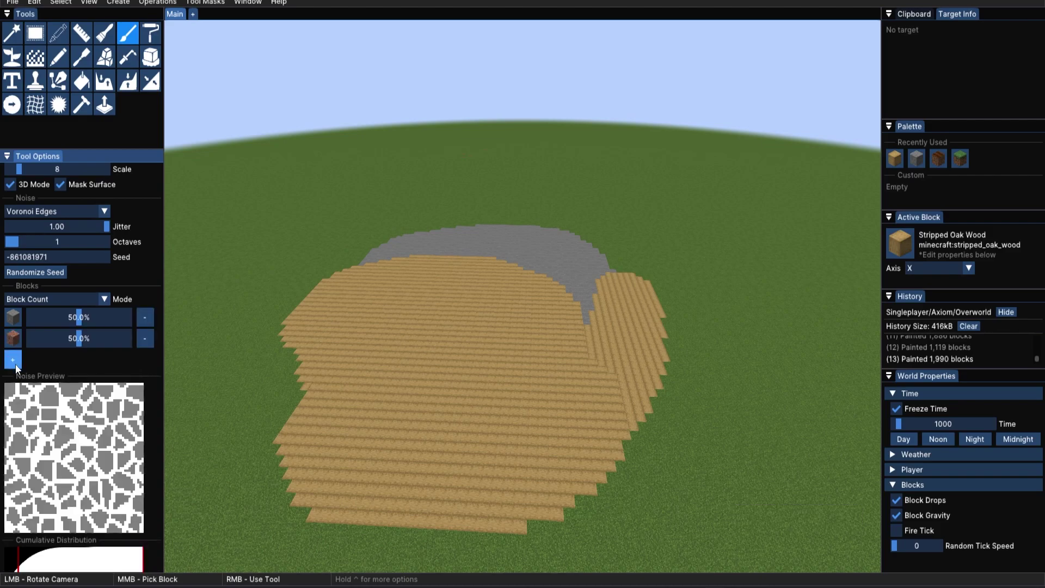
{"action": "left_click", "coordinate": [13, 360]}
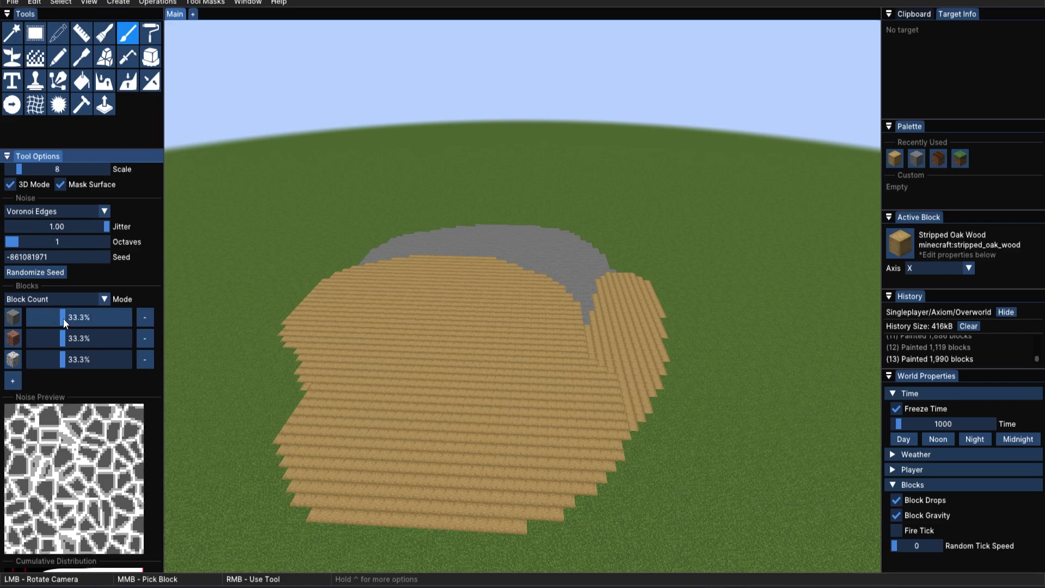
Paint the Voronoi pattern over the wood, then undo both the noise painting and the oak painting.
{"action": "mouse_move", "coordinate": [635, 390]}
{"action": "right_mouse_down"}
{"action": "mouse_move", "coordinate": [525, 408]}
{"action": "mouse_move", "coordinate": [407, 391]}
{"action": "mouse_move", "coordinate": [348, 301]}
{"action": "mouse_move", "coordinate": [396, 225]}
{"action": "mouse_move", "coordinate": [500, 246]}
{"action": "mouse_move", "coordinate": [584, 303]}
{"action": "mouse_move", "coordinate": [639, 264]}
{"action": "mouse_move", "coordinate": [591, 216]}
{"action": "mouse_move", "coordinate": [480, 198]}
{"action": "mouse_move", "coordinate": [381, 233]}
{"action": "mouse_move", "coordinate": [332, 330]}
{"action": "mouse_move", "coordinate": [476, 211]}
{"action": "right_mouse_up"}
{"action": "key", "text": "Num_Lock"}
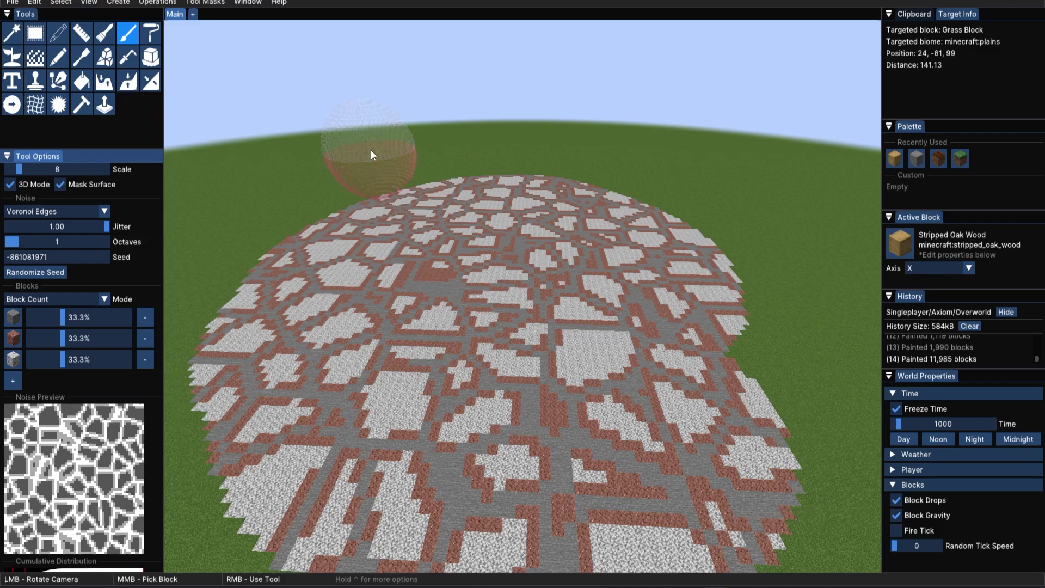
{"action": "key", "text": "ctrl"}
{"action": "key", "text": "ctrl+z"}
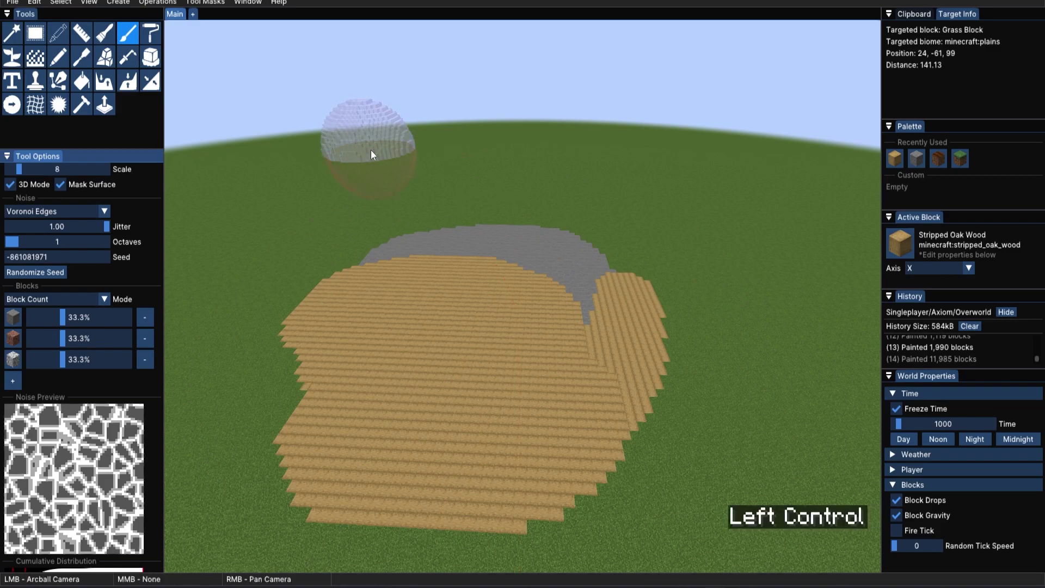
{"action": "key", "text": "ctrl+z"}
{"action": "key", "text": "ctrl+z"}
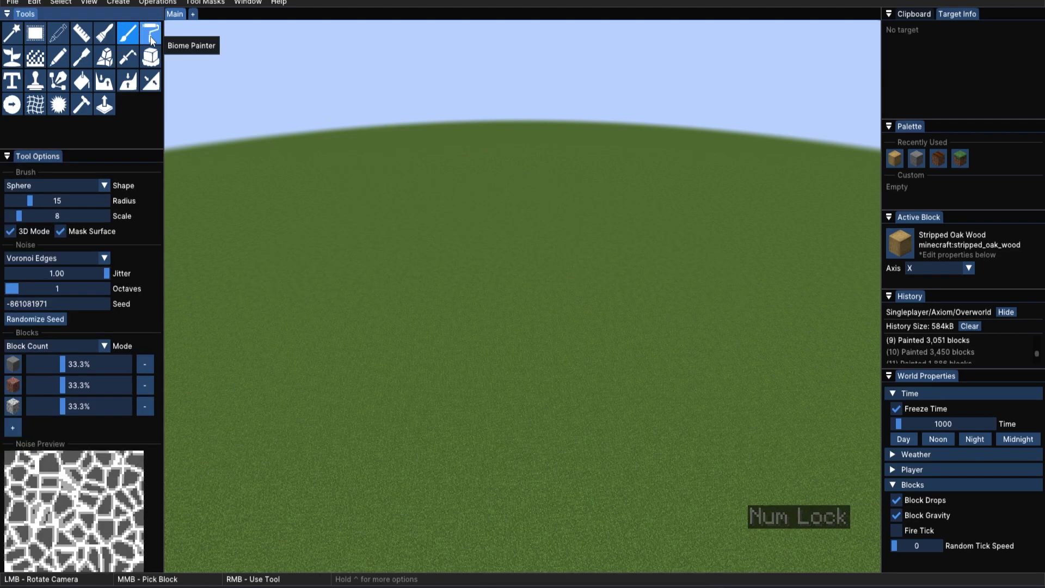
Paint 41,024 blocks of the grassy plain as Savanna with the Biome Painter.
{"action": "left_click", "coordinate": [152, 41]}
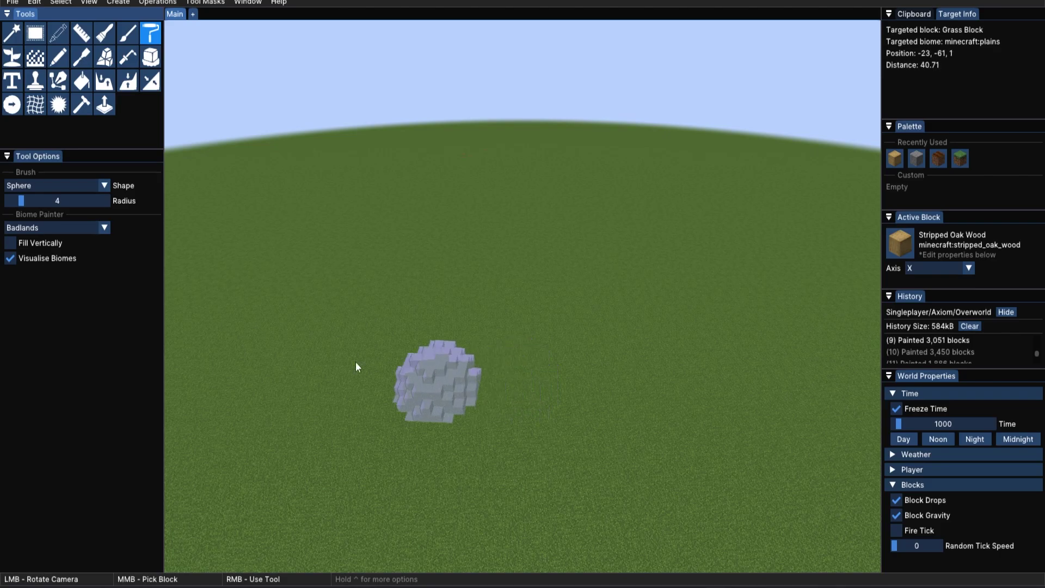
{"action": "left_click", "coordinate": [94, 227]}
{"action": "scroll", "coordinate": [70, 287], "scroll_direction": "down", "scroll_amount": 3}
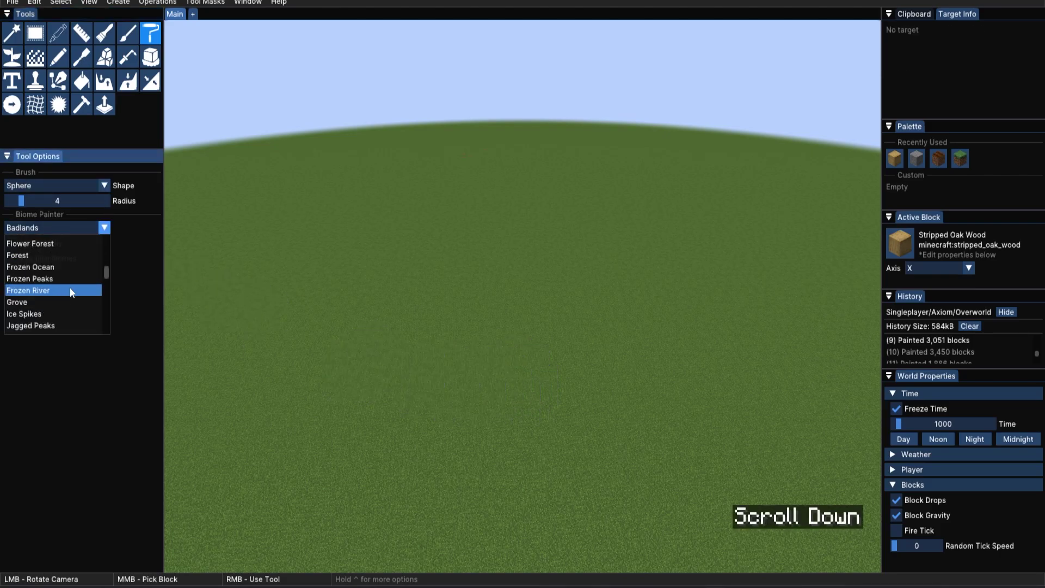
{"action": "left_click", "coordinate": [33, 327]}
{"action": "right_click", "coordinate": [665, 466]}
{"action": "mouse_move", "coordinate": [665, 466]}
{"action": "right_mouse_down"}
{"action": "mouse_move", "coordinate": [707, 421]}
{"action": "mouse_move", "coordinate": [704, 274]}
{"action": "mouse_move", "coordinate": [685, 241]}
{"action": "mouse_move", "coordinate": [490, 217]}
{"action": "mouse_move", "coordinate": [290, 263]}
{"action": "mouse_move", "coordinate": [259, 325]}
{"action": "mouse_move", "coordinate": [255, 422]}
{"action": "mouse_move", "coordinate": [303, 453]}
{"action": "mouse_move", "coordinate": [447, 467]}
{"action": "mouse_move", "coordinate": [640, 455]}
{"action": "mouse_move", "coordinate": [745, 436]}
{"action": "mouse_move", "coordinate": [771, 371]}
{"action": "mouse_move", "coordinate": [738, 280]}
{"action": "right_mouse_up"}
{"action": "right_click_drag", "start_coordinate": [716, 246], "coordinate": [716, 246]}
{"action": "key", "text": "s"}
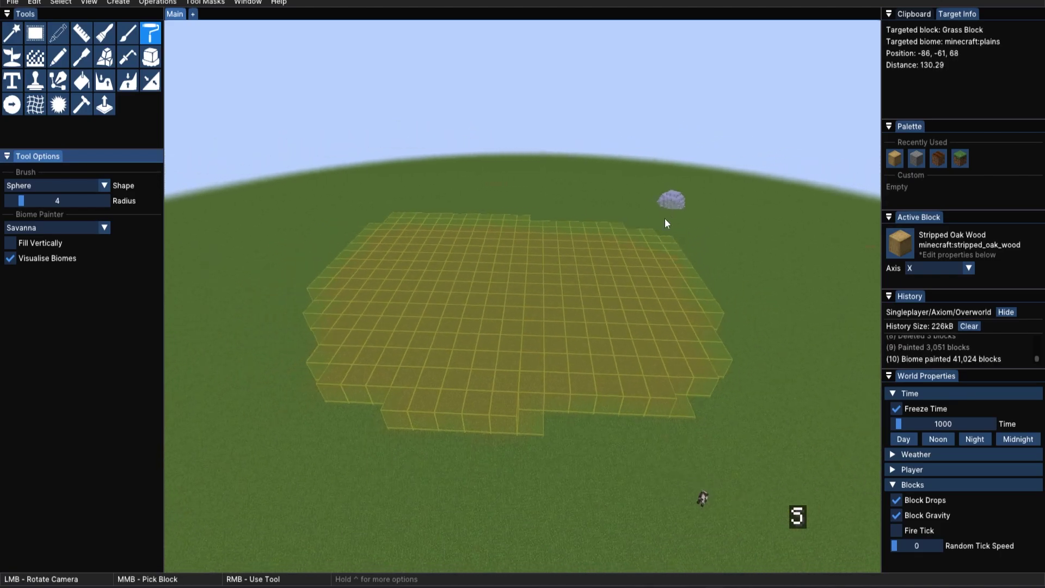
{"action": "key", "text": "w"}
{"action": "key", "text": "s"}
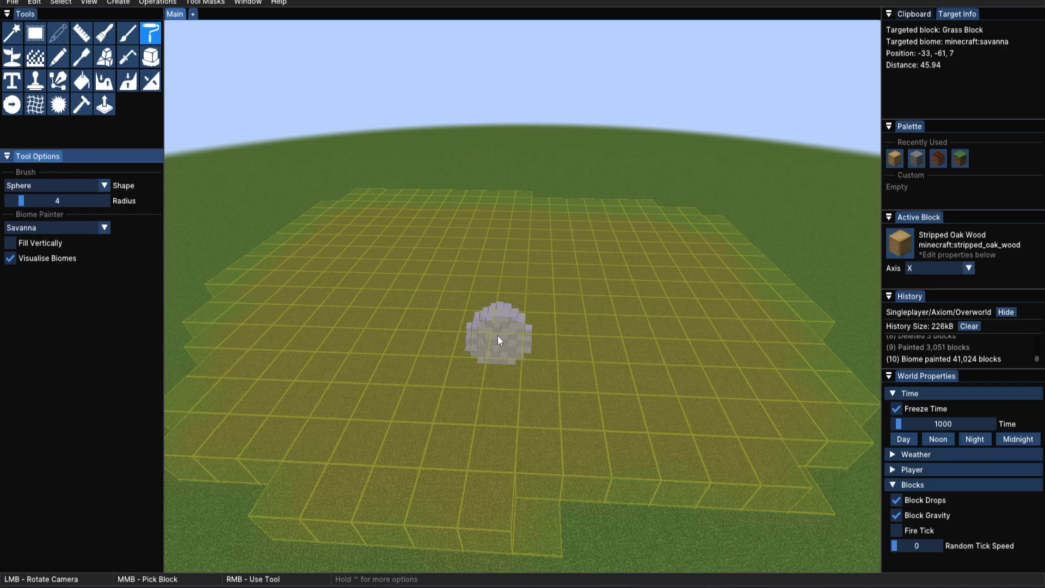
{"action": "key", "text": "Num_Lock"}
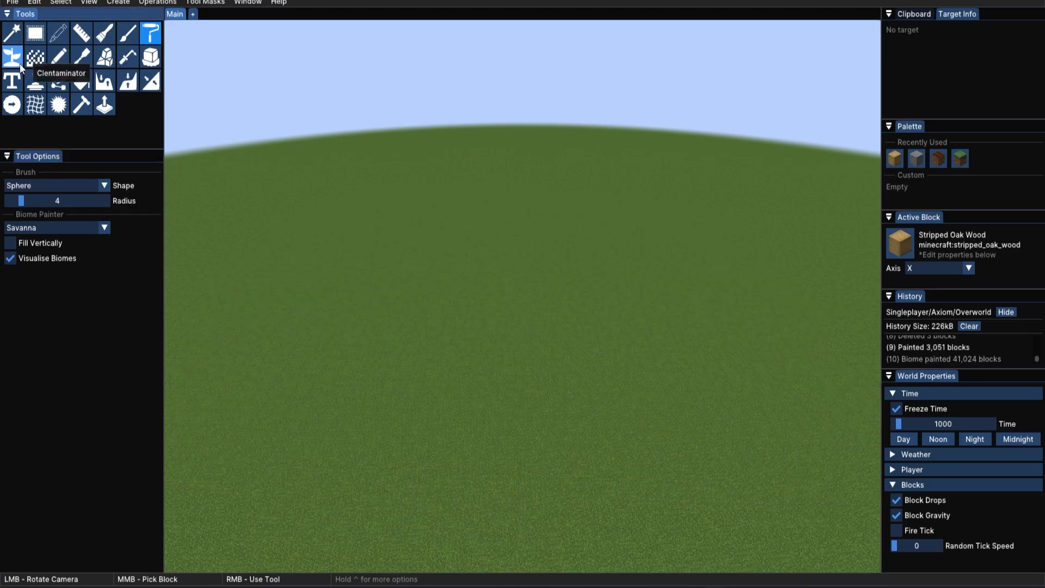
Clentaminate part of the plain with Grass terrain and Grass decorations.
{"action": "left_click", "coordinate": [21, 67]}
{"action": "left_click", "coordinate": [49, 243]}
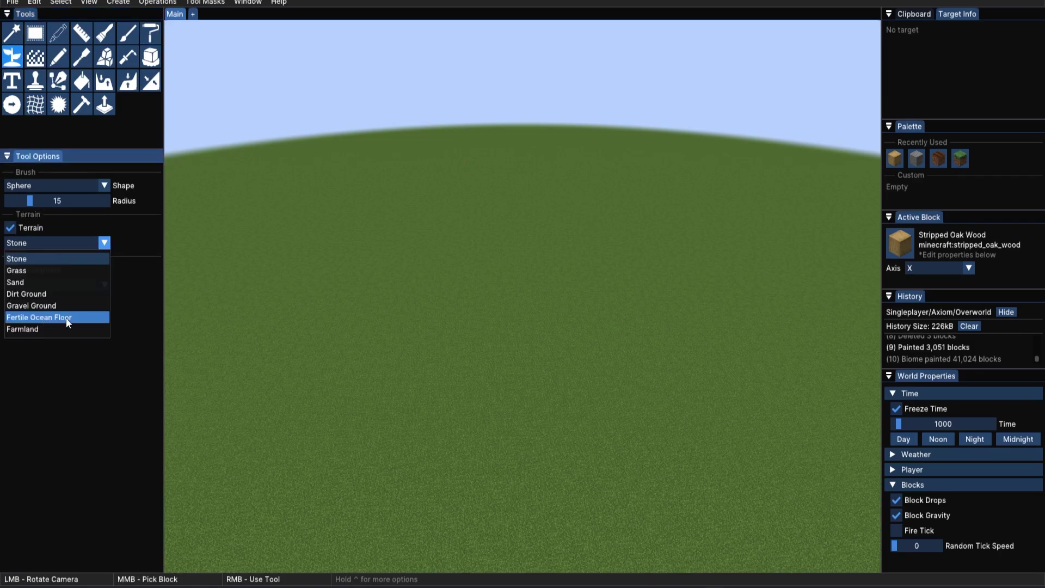
{"action": "left_click", "coordinate": [41, 270]}
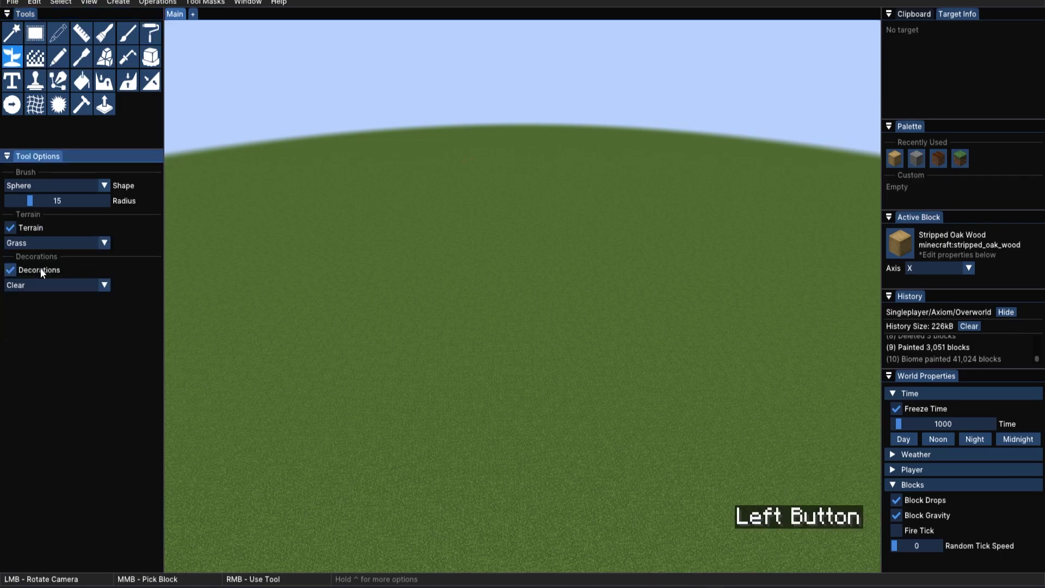
{"action": "left_click", "coordinate": [104, 285]}
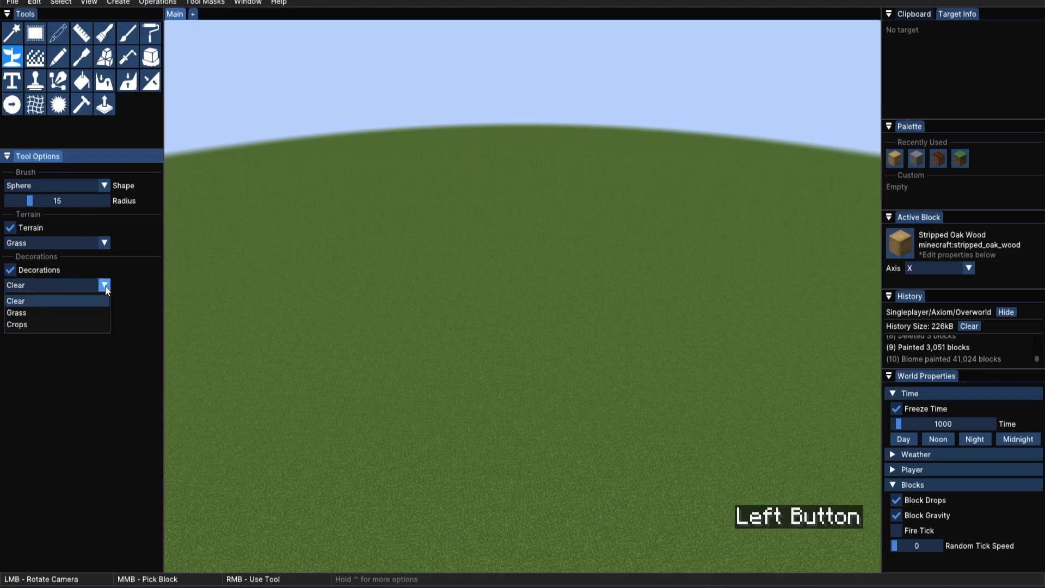
{"action": "left_click", "coordinate": [25, 314]}
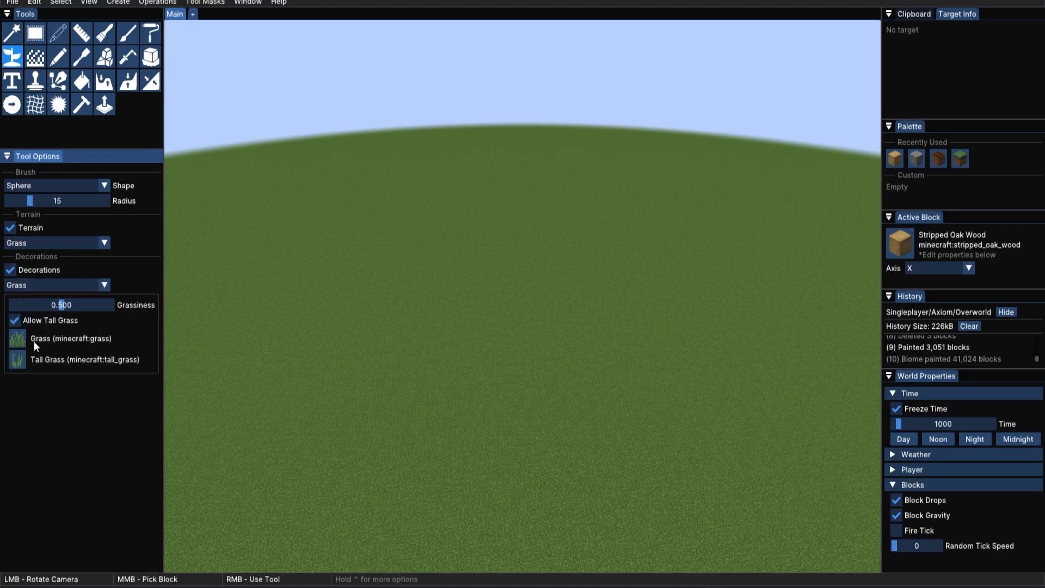
{"action": "mouse_move", "coordinate": [394, 329]}
{"action": "right_mouse_down"}
{"action": "mouse_move", "coordinate": [524, 267]}
{"action": "mouse_move", "coordinate": [345, 287]}
{"action": "mouse_move", "coordinate": [465, 295]}
{"action": "mouse_move", "coordinate": [364, 227]}
{"action": "mouse_move", "coordinate": [371, 381]}
{"action": "mouse_move", "coordinate": [674, 178]}
{"action": "right_mouse_up"}
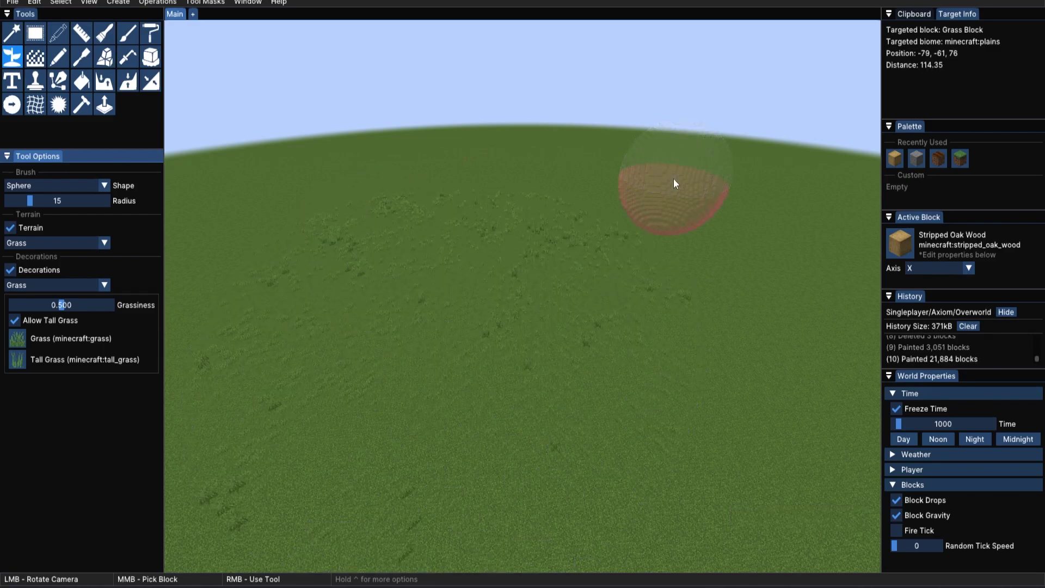
Switch the terrain type to Dirt Ground and paint a dirt patch, totalling 19,187 blocks.
{"action": "left_click", "coordinate": [103, 246]}
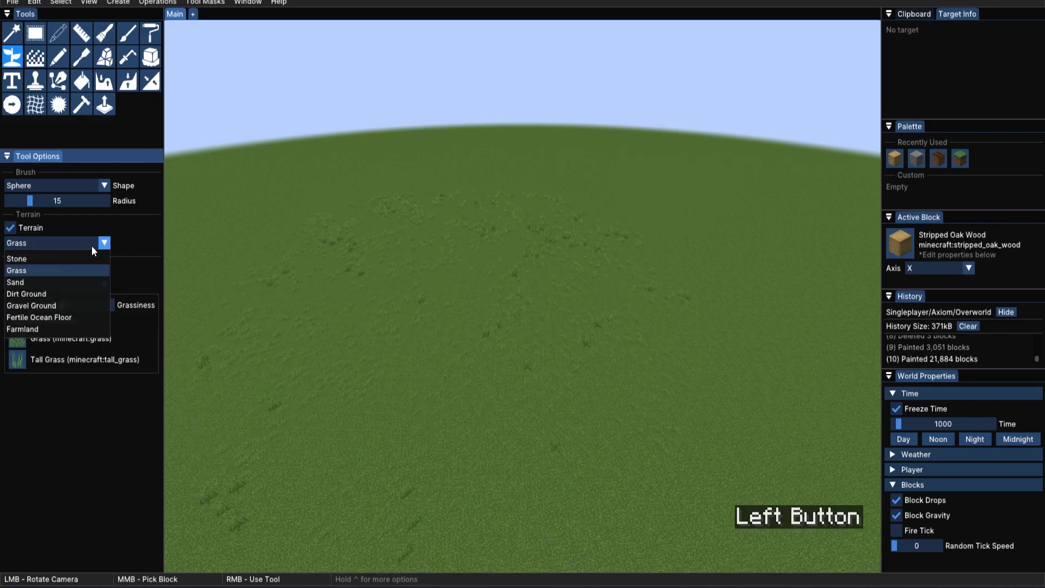
{"action": "left_click", "coordinate": [63, 295]}
{"action": "right_click", "coordinate": [418, 325]}
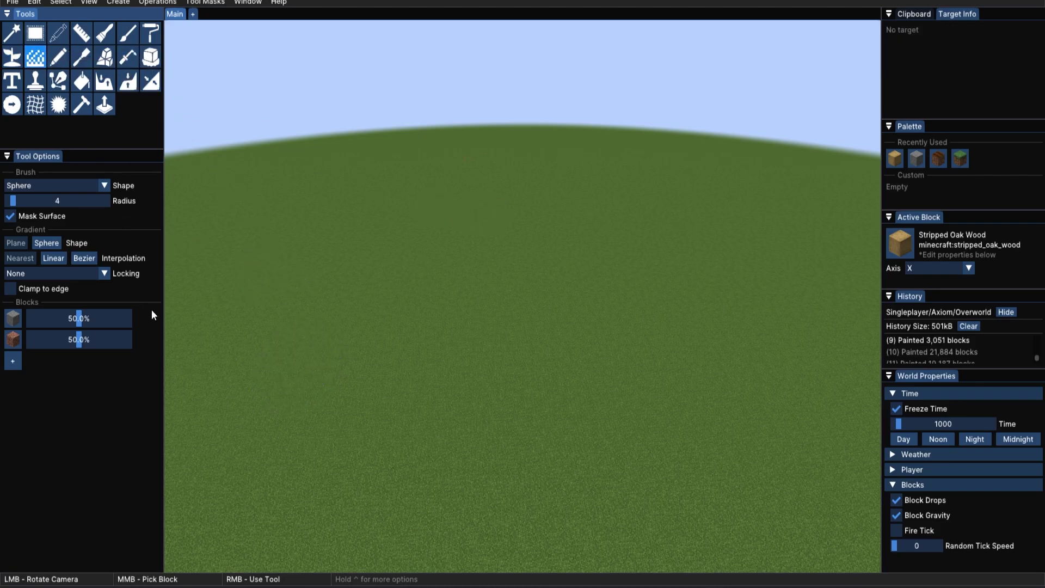
Paint a radius-46 disc with a four-block gradient, blended using Bezier interpolation.
{"action": "left_click", "coordinate": [12, 363]}
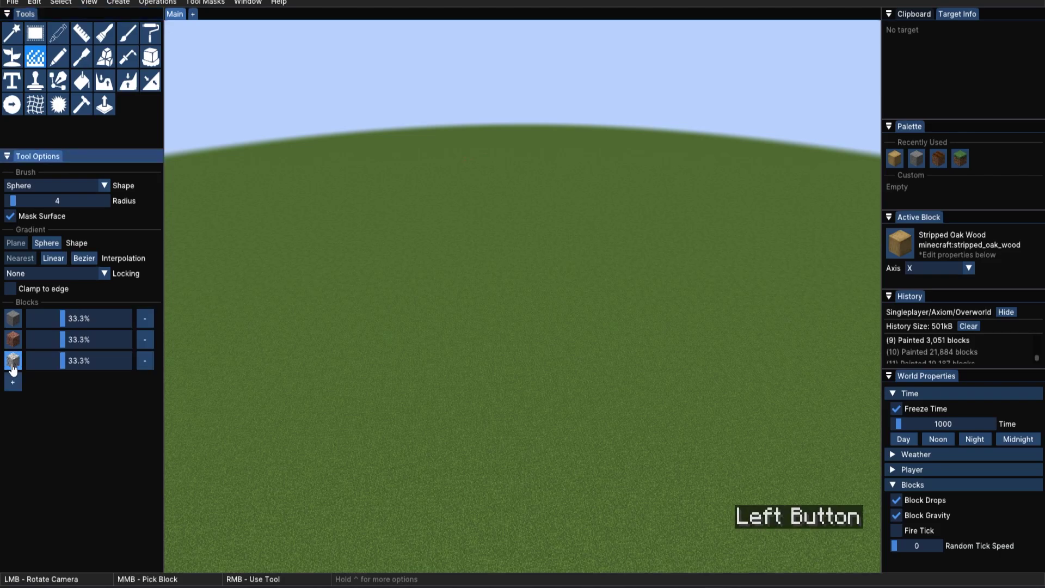
{"action": "left_click", "coordinate": [15, 385]}
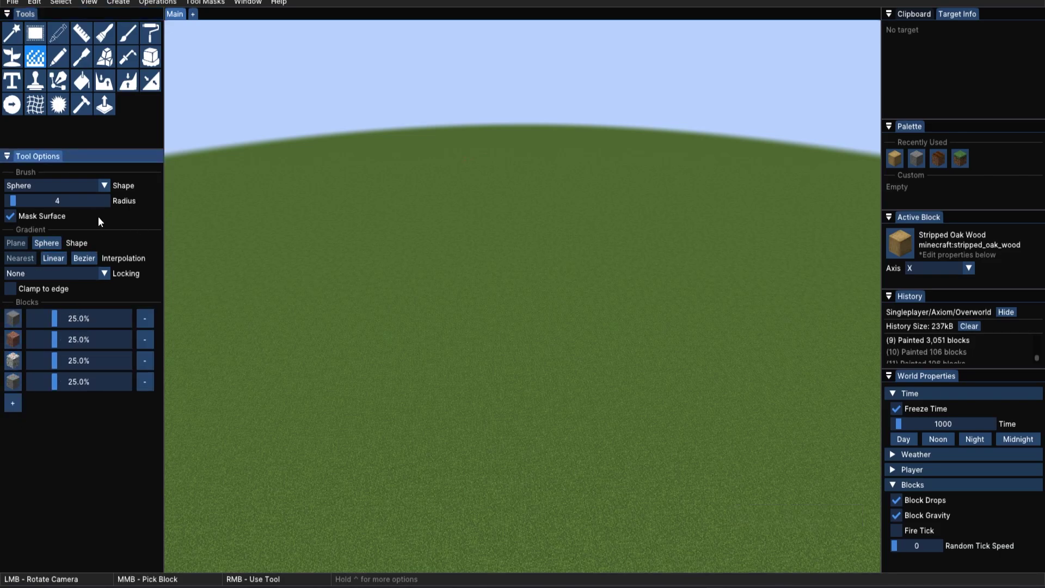
{"action": "left_click_drag", "start_coordinate": [14, 205], "coordinate": [17, 204]}
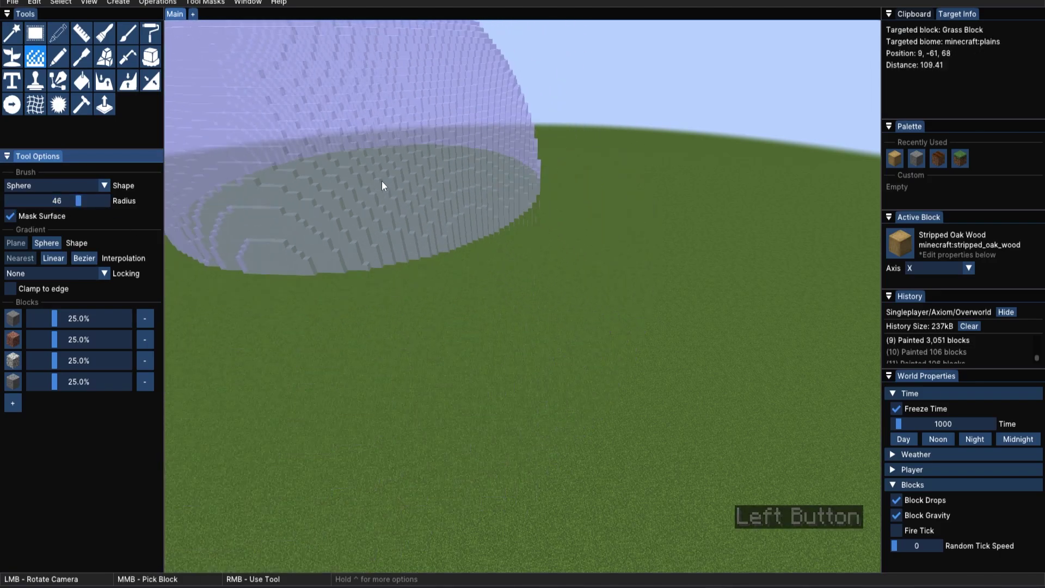
{"action": "right_click_drag", "start_coordinate": [383, 181], "coordinate": [468, 259]}
{"action": "scroll", "coordinate": [468, 260], "scroll_direction": "down", "scroll_amount": 10}
{"action": "left_click_drag", "start_coordinate": [577, 155], "coordinate": [347, 158]}
{"action": "scroll", "coordinate": [347, 158], "scroll_direction": "up", "scroll_amount": 5}
{"action": "right_click_drag", "start_coordinate": [347, 158], "coordinate": [482, 249]}
{"action": "mouse_move", "coordinate": [482, 249]}
{"action": "left_mouse_down"}
{"action": "mouse_move", "coordinate": [595, 231]}
{"action": "mouse_move", "coordinate": [687, 165]}
{"action": "left_mouse_up"}
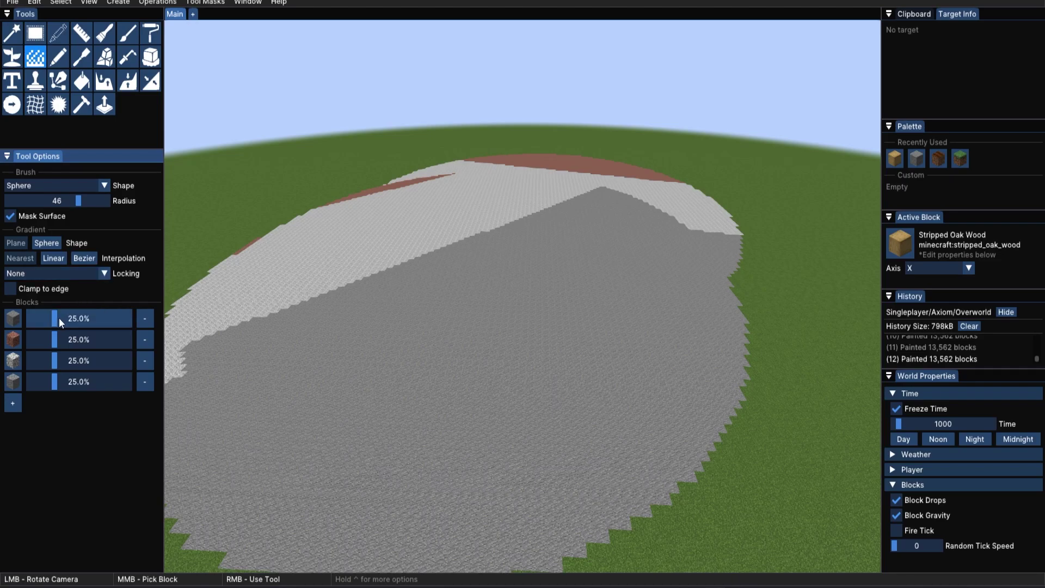
{"action": "left_click", "coordinate": [84, 258]}
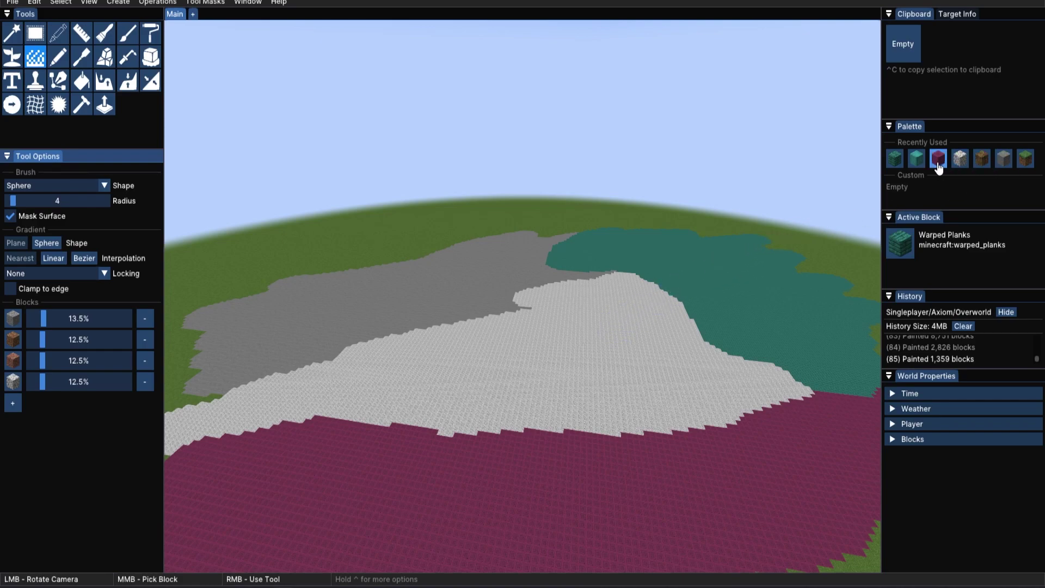
Drag Warped Planks from the recent blocks into the block list.
{"action": "left_click_drag", "start_coordinate": [911, 170], "coordinate": [18, 334]}
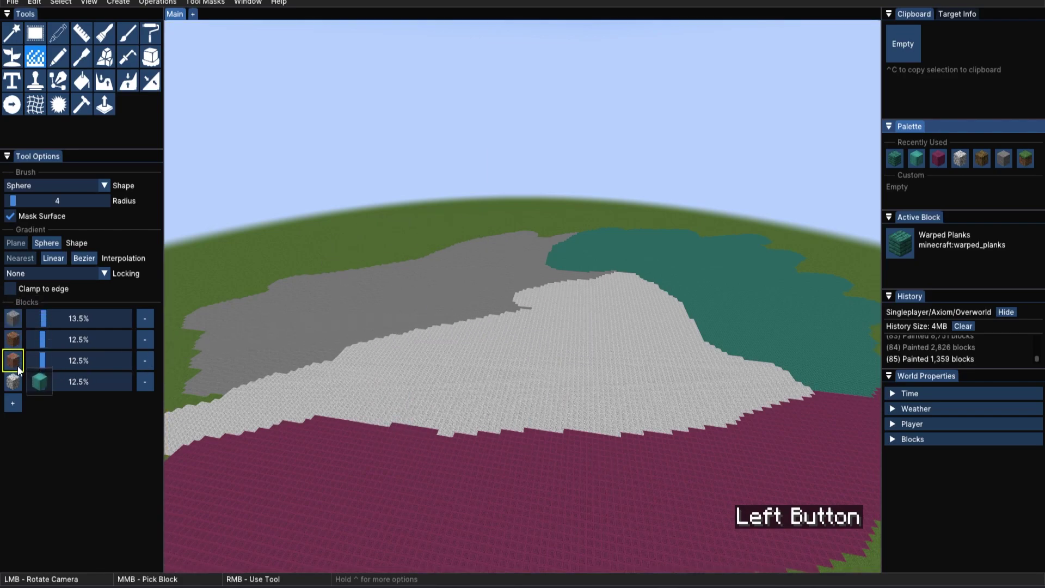
{"action": "left_click_drag", "start_coordinate": [19, 372], "coordinate": [43, 217]}
{"action": "left_click_drag", "start_coordinate": [13, 322], "coordinate": [15, 324]}
Cycle through the Rock, Painter and Noise Painter tools, ending on the plain Painter.
{"action": "key", "text": "m"}
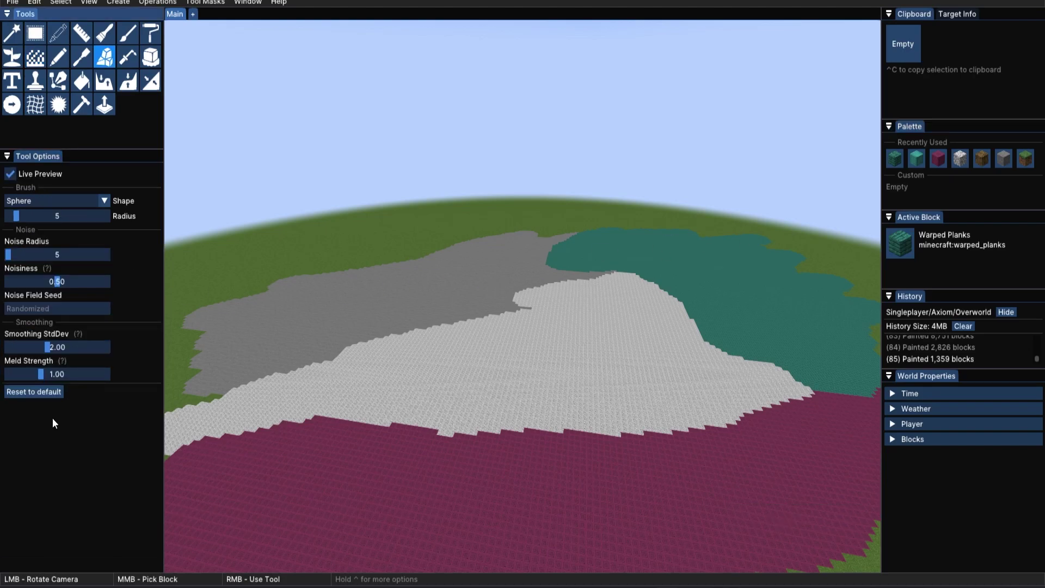
{"action": "left_click", "coordinate": [108, 36]}
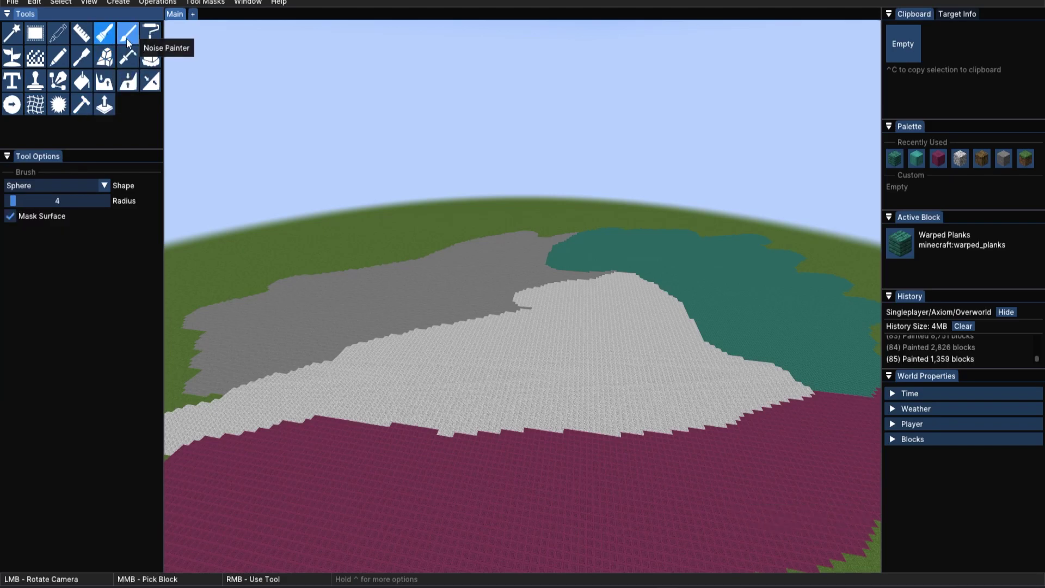
{"action": "left_click", "coordinate": [130, 35]}
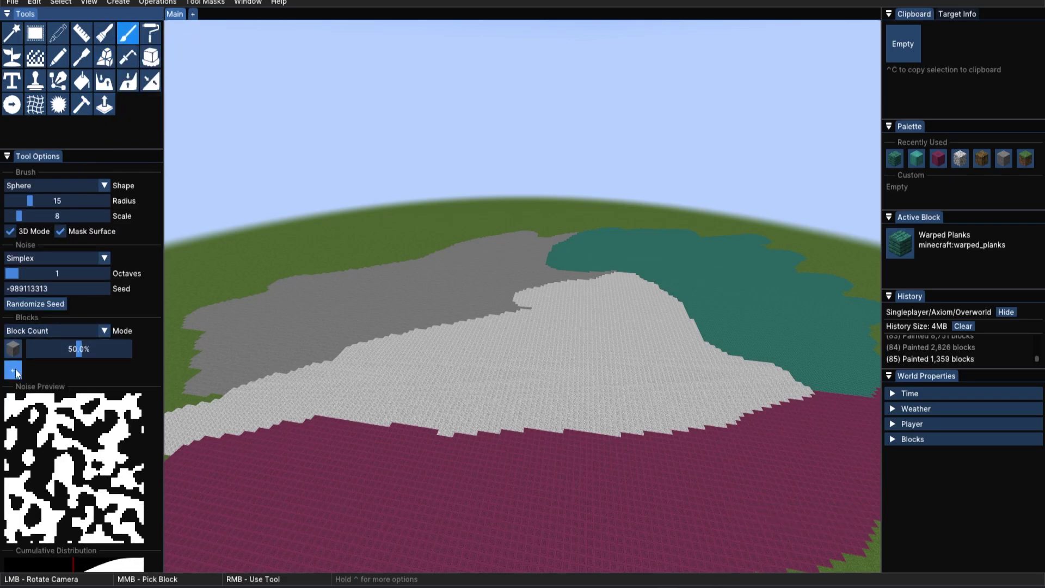
{"action": "key", "text": "b"}
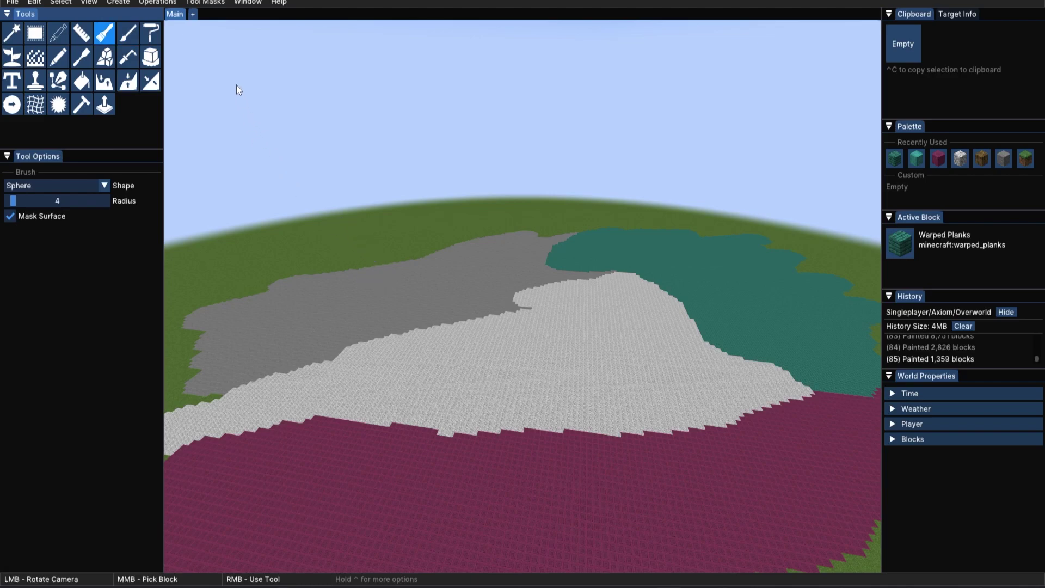
Dock the Tool Masks editor beside tool options and add a Block = condition.
{"action": "left_click", "coordinate": [223, 5]}
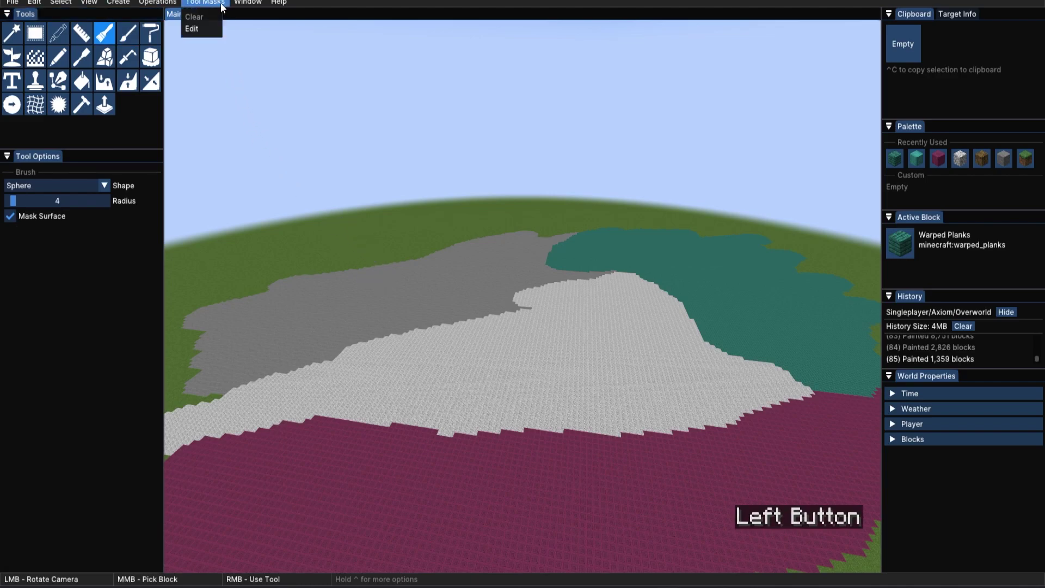
{"action": "left_click", "coordinate": [207, 29]}
{"action": "left_click_drag", "start_coordinate": [567, 166], "coordinate": [82, 404]}
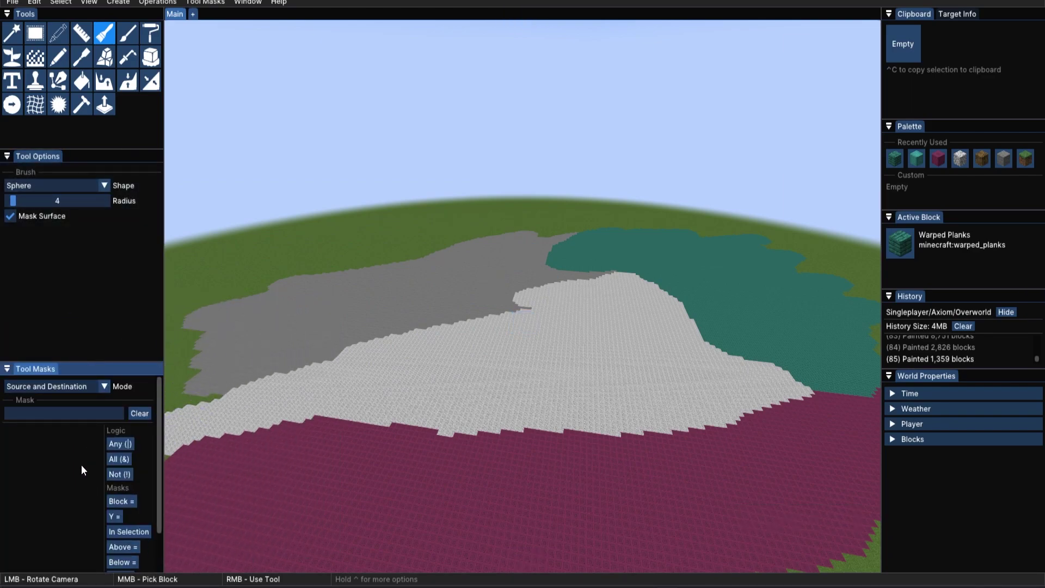
{"action": "scroll", "coordinate": [136, 502], "scroll_direction": "down", "scroll_amount": 2}
{"action": "mouse_move", "coordinate": [117, 457]}
{"action": "left_mouse_down"}
{"action": "mouse_move", "coordinate": [57, 452]}
{"action": "mouse_move", "coordinate": [53, 439]}
{"action": "mouse_move", "coordinate": [21, 435]}
{"action": "left_mouse_up"}
{"action": "scroll", "coordinate": [53, 438], "scroll_direction": "up", "scroll_amount": 2}
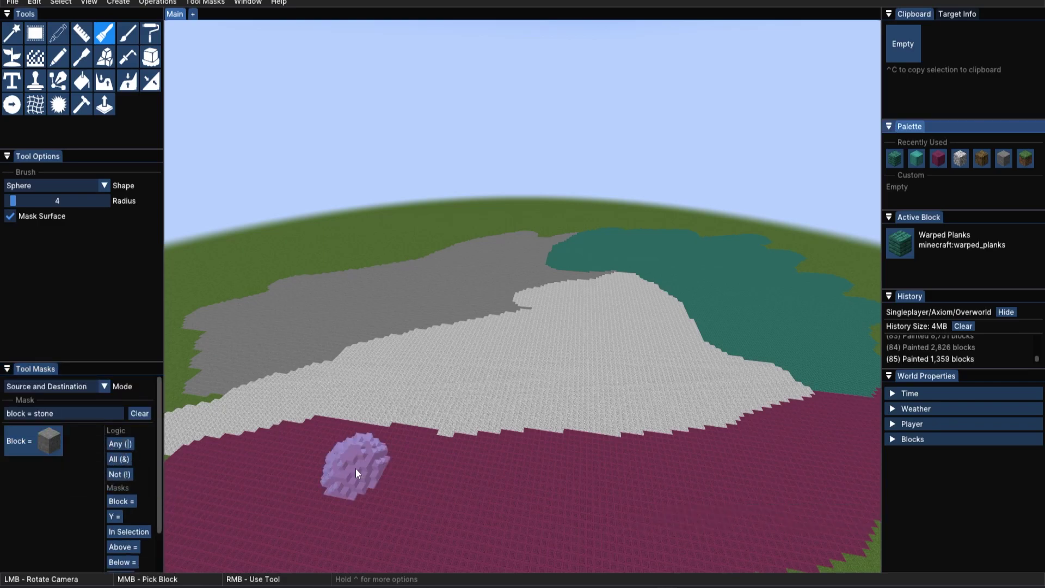
Set the mask to Stripped Crimson Stem and paint Warped Planks over the crimson floor.
{"action": "middle_click", "coordinate": [470, 381]}
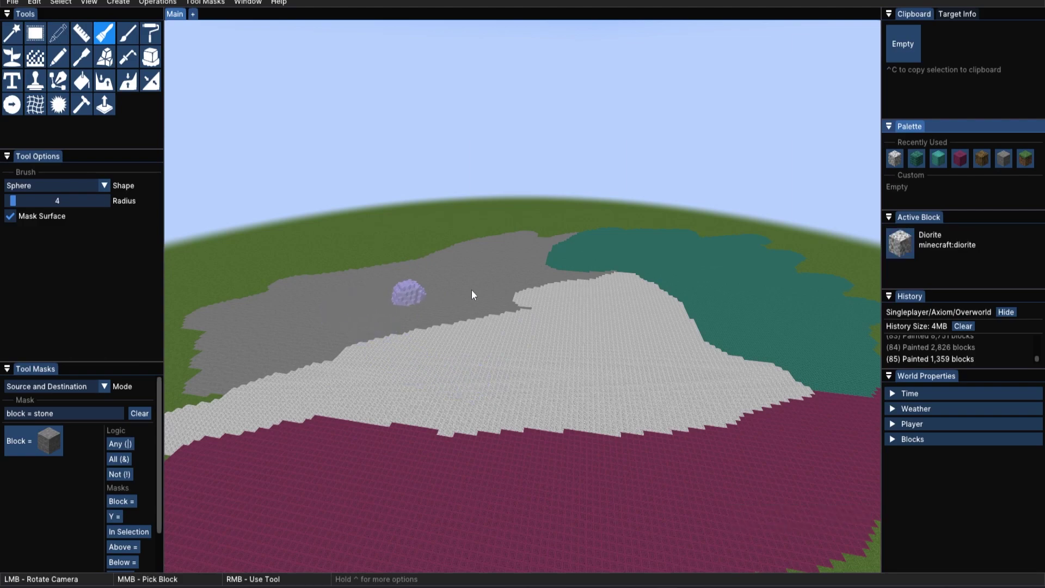
{"action": "middle_click", "coordinate": [393, 502]}
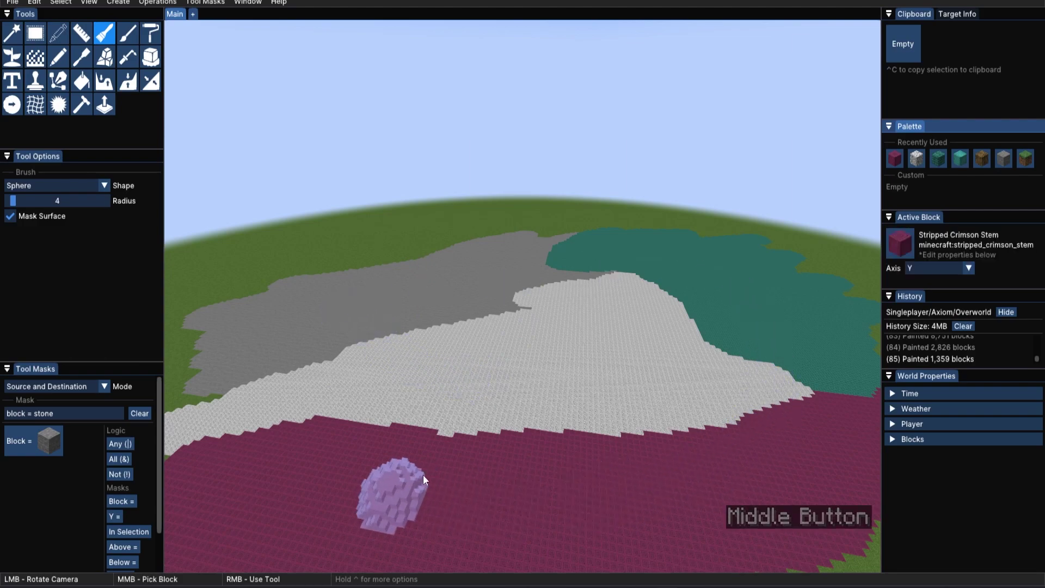
{"action": "left_click_drag", "start_coordinate": [894, 159], "coordinate": [50, 448]}
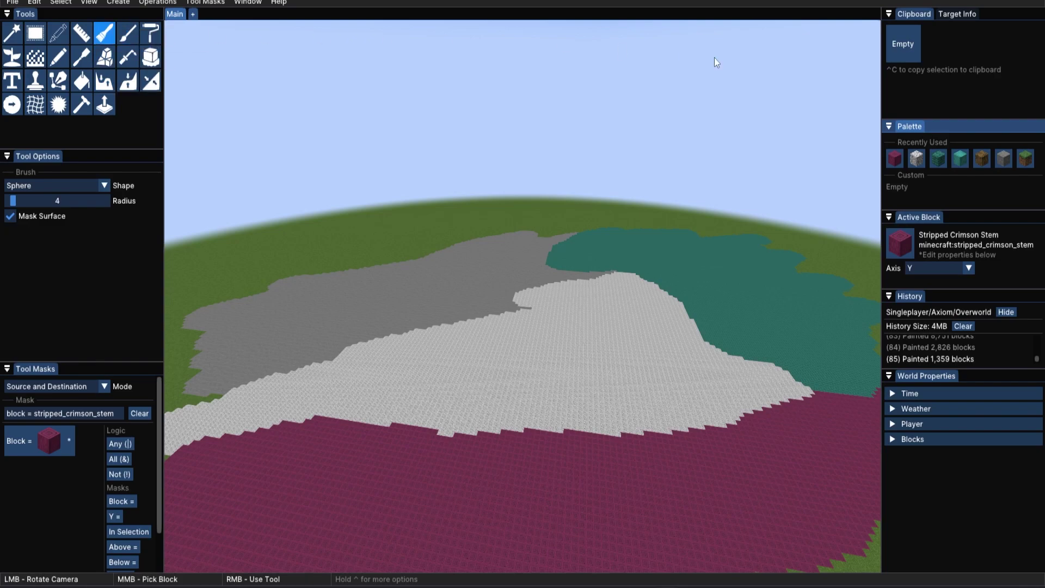
{"action": "left_click", "coordinate": [938, 166]}
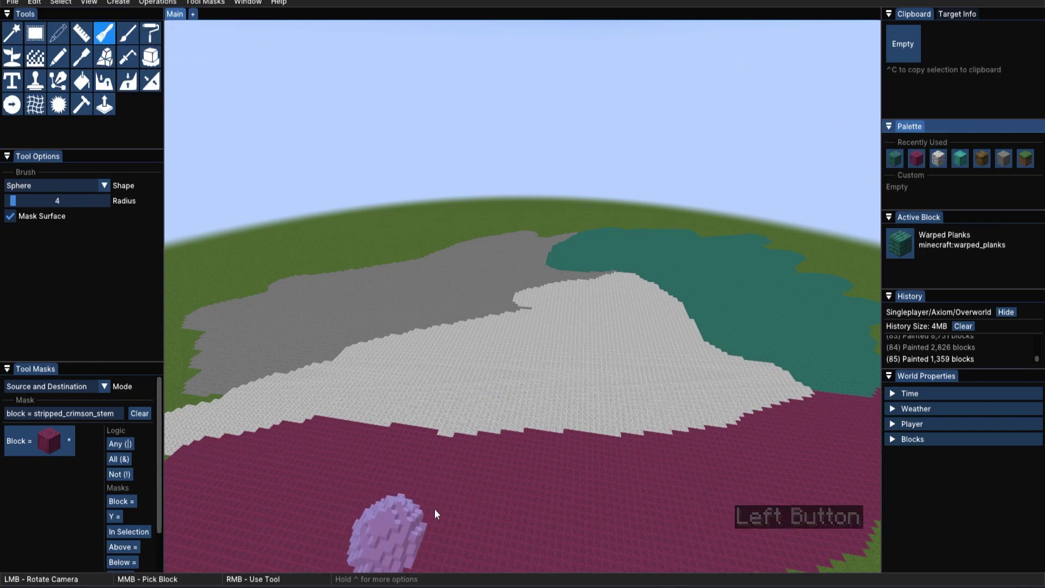
{"action": "mouse_move", "coordinate": [452, 498]}
{"action": "right_mouse_down"}
{"action": "mouse_move", "coordinate": [517, 453]}
{"action": "mouse_move", "coordinate": [323, 468]}
{"action": "mouse_move", "coordinate": [517, 468]}
{"action": "mouse_move", "coordinate": [554, 434]}
{"action": "mouse_move", "coordinate": [323, 422]}
{"action": "mouse_move", "coordinate": [303, 492]}
{"action": "mouse_move", "coordinate": [524, 498]}
{"action": "mouse_move", "coordinate": [662, 425]}
{"action": "mouse_move", "coordinate": [517, 438]}
{"action": "mouse_move", "coordinate": [543, 476]}
{"action": "mouse_move", "coordinate": [839, 425]}
{"action": "mouse_move", "coordinate": [459, 489]}
{"action": "right_mouse_up"}
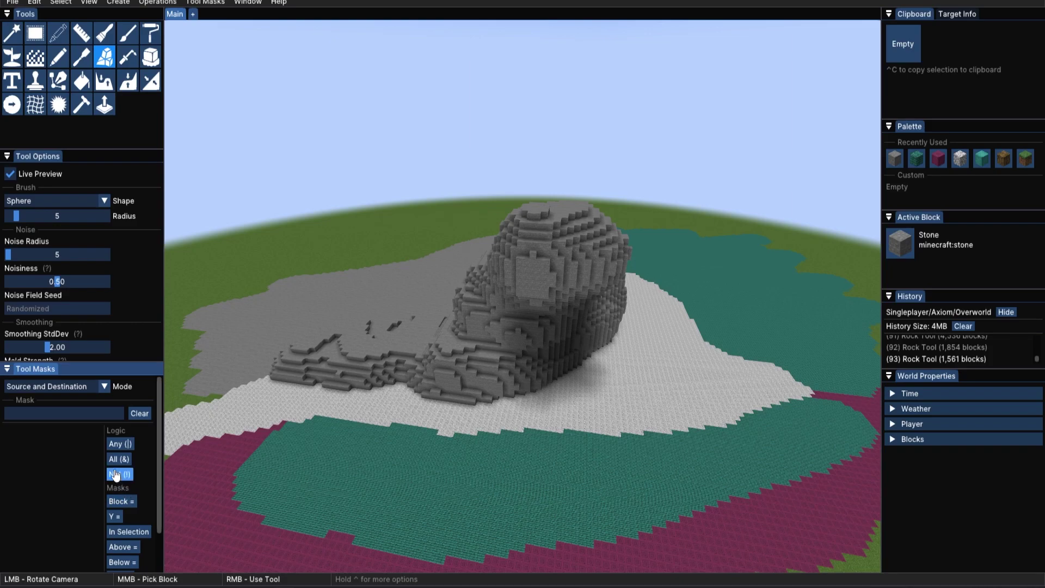
Nest Block = and Angle conditions in an All group, with the angle operator set to <=.
{"action": "left_click_drag", "start_coordinate": [119, 459], "coordinate": [27, 433]}
{"action": "left_click_drag", "start_coordinate": [121, 501], "coordinate": [32, 437]}
{"action": "scroll", "coordinate": [76, 479], "scroll_direction": "down", "scroll_amount": 2}
{"action": "left_click_drag", "start_coordinate": [121, 561], "coordinate": [35, 424]}
{"action": "left_click", "coordinate": [41, 481]}
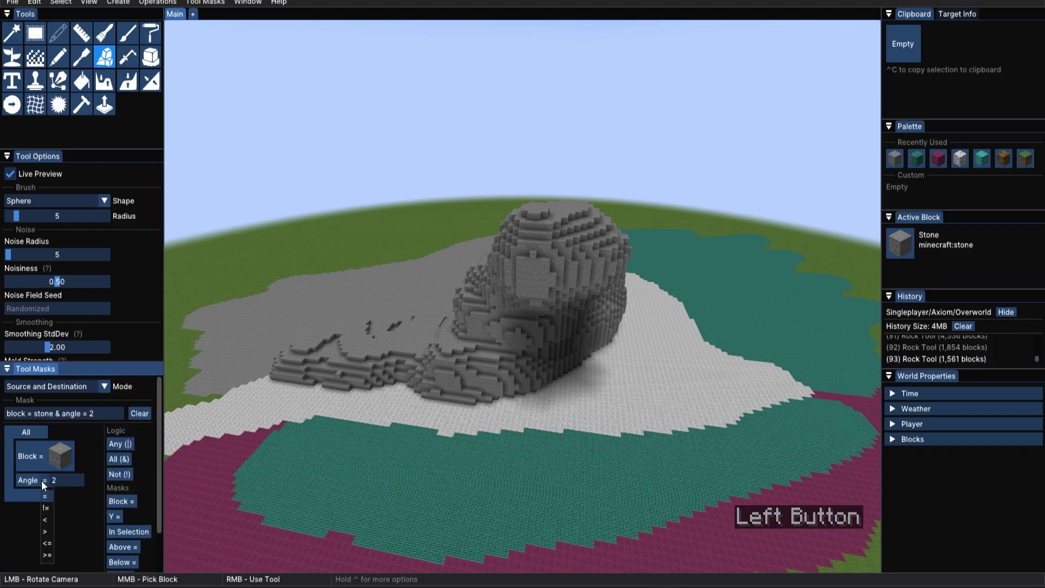
{"action": "left_click", "coordinate": [48, 543]}
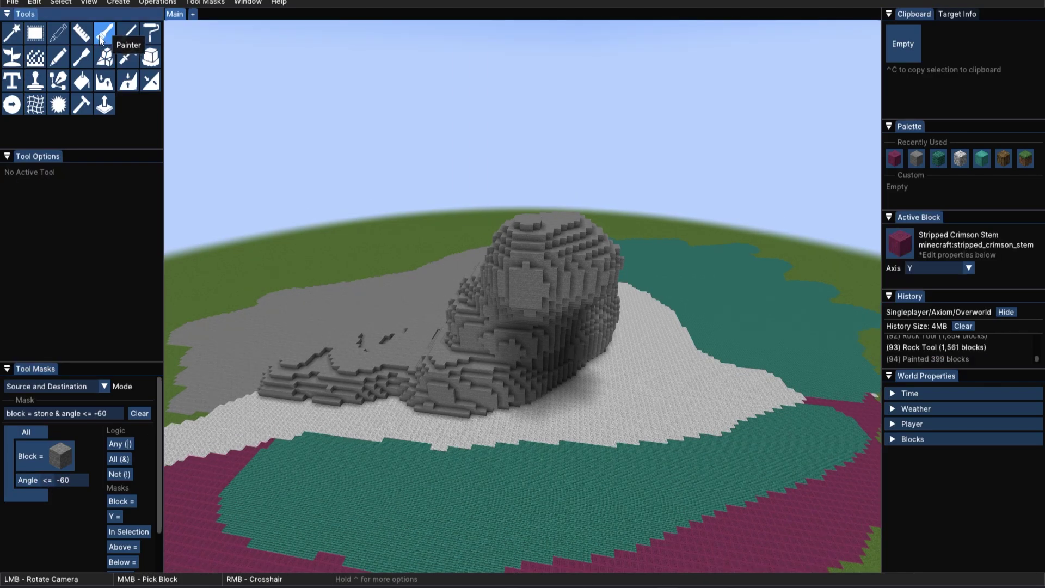
Paint the rock's flat top and lower terraces crimson with the Painter.
{"action": "left_click", "coordinate": [101, 38]}
{"action": "right_click_drag", "start_coordinate": [556, 256], "coordinate": [542, 235]}
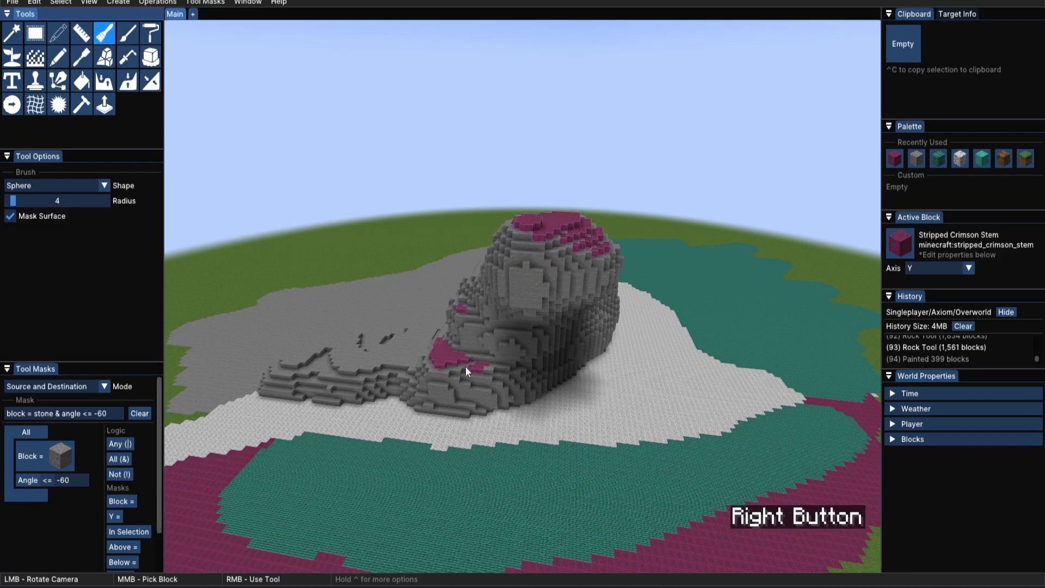
{"action": "mouse_move", "coordinate": [459, 376]}
{"action": "right_mouse_down"}
{"action": "mouse_move", "coordinate": [377, 341]}
{"action": "mouse_move", "coordinate": [294, 356]}
{"action": "right_mouse_up"}
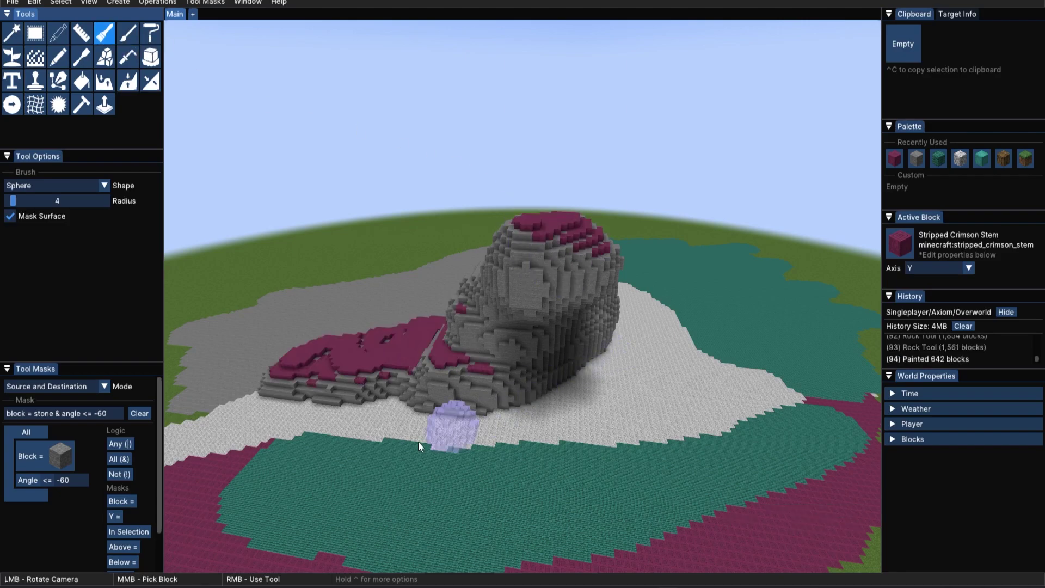
Change the angle mask to >= with a new value and paint the steep rock faces crimson.
{"action": "left_click", "coordinate": [47, 482]}
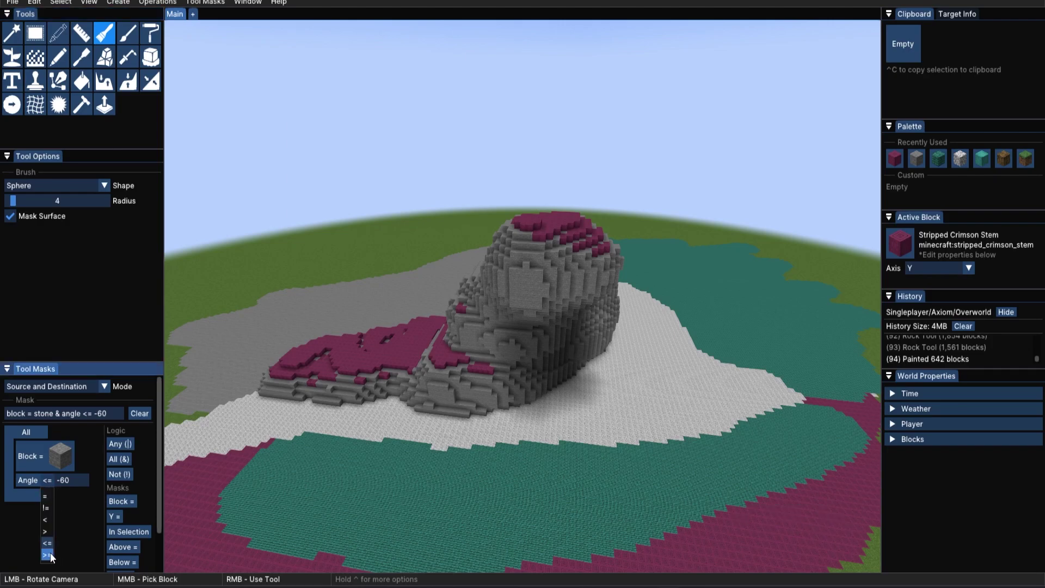
{"action": "left_click", "coordinate": [50, 553]}
{"action": "double_click", "coordinate": [64, 479]}
{"action": "type", "text": "6"}
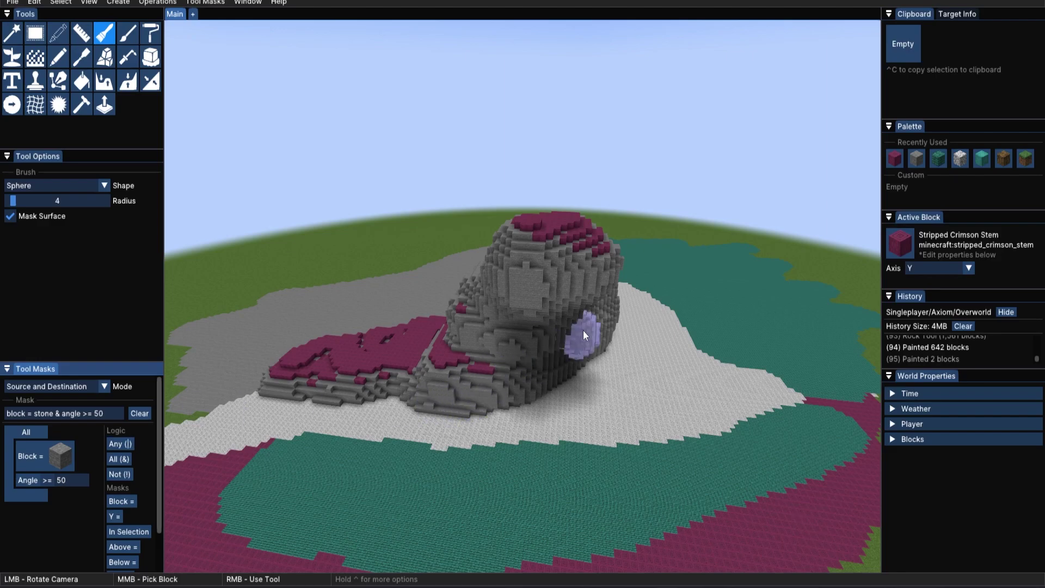
{"action": "right_click", "coordinate": [584, 303]}
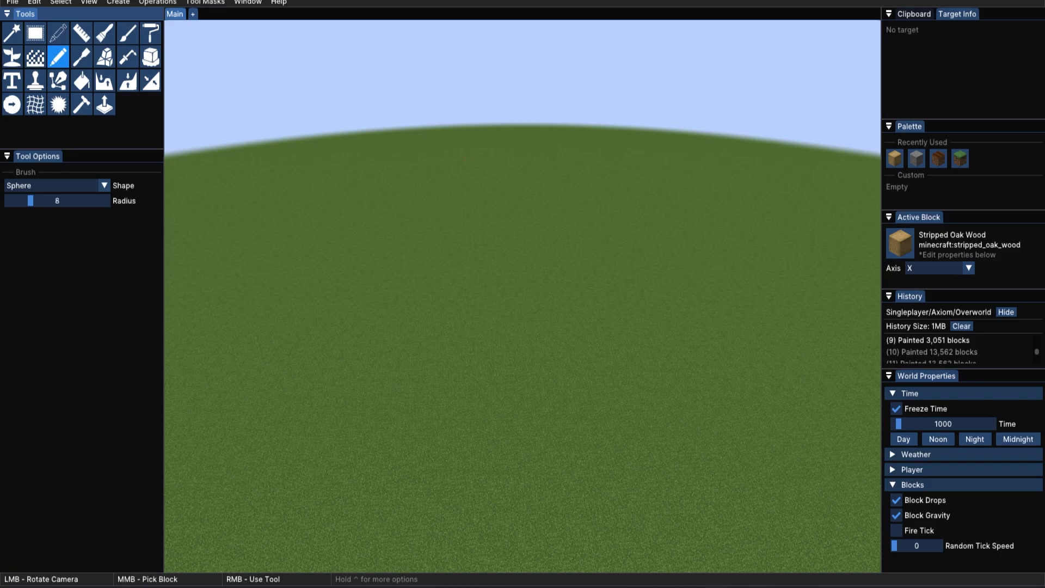
Draw a winding radius-8 sphere-brush snake of Stripped Oak Wood across the grass.
{"action": "left_click", "coordinate": [96, 188]}
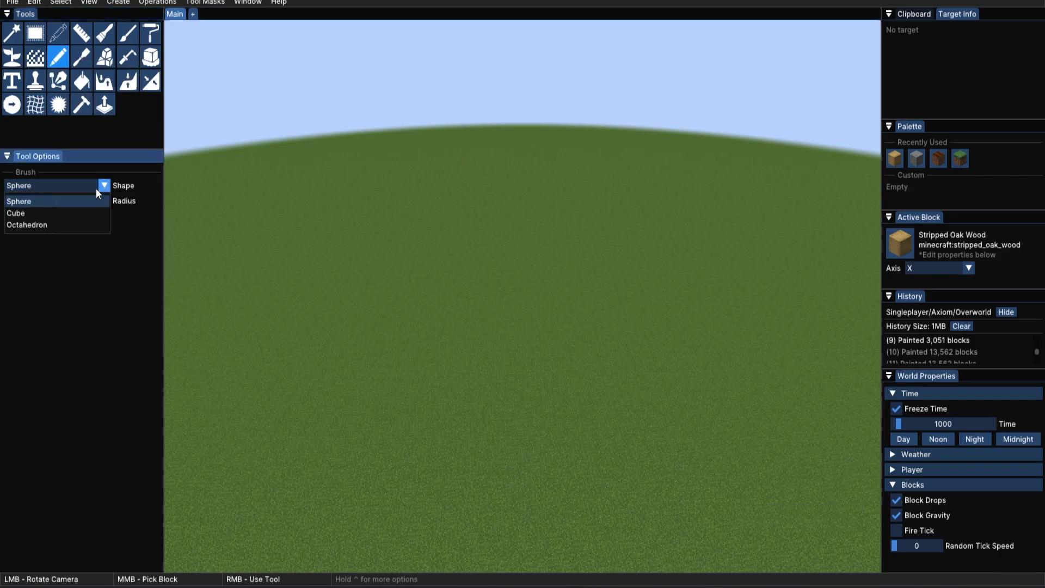
{"action": "left_click", "coordinate": [96, 188]}
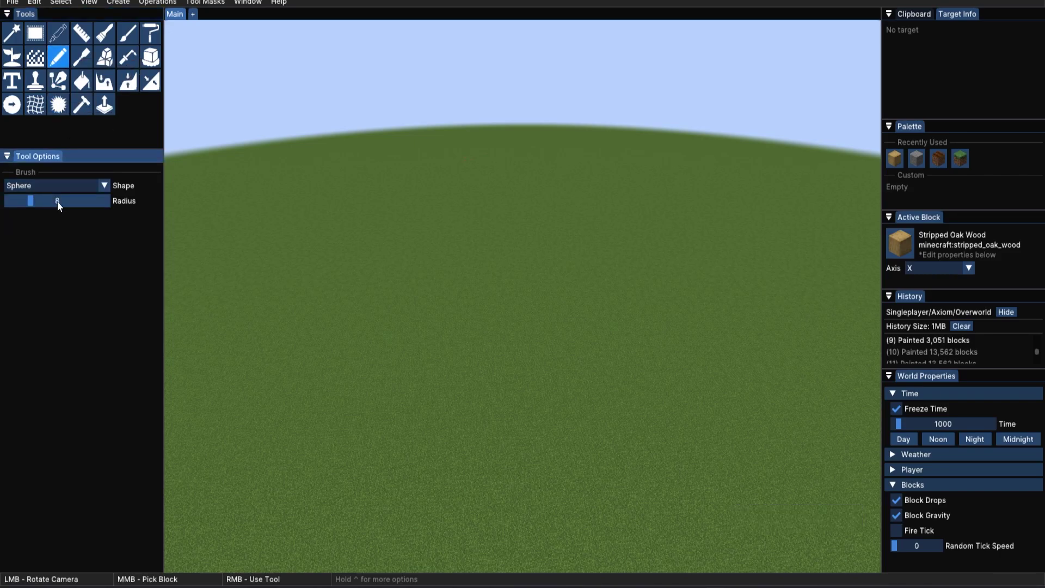
{"action": "mouse_move", "coordinate": [496, 155]}
{"action": "right_mouse_down"}
{"action": "mouse_move", "coordinate": [476, 205]}
{"action": "mouse_move", "coordinate": [292, 297]}
{"action": "mouse_move", "coordinate": [475, 379]}
{"action": "right_mouse_up"}
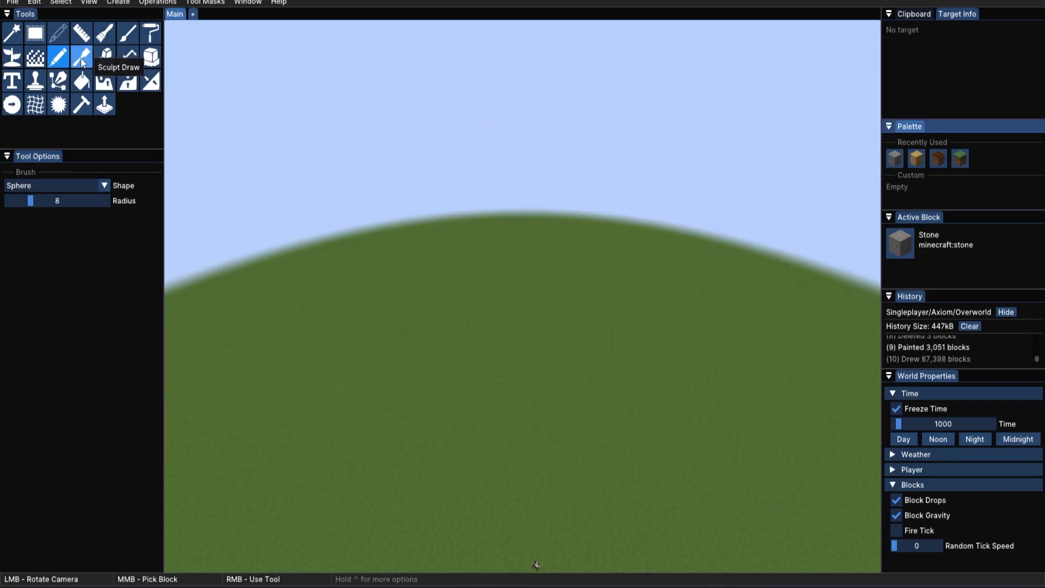
Sculpt a raised stone ridge on the grass with Sculpt Draw at increased strength.
{"action": "left_click", "coordinate": [82, 59]}
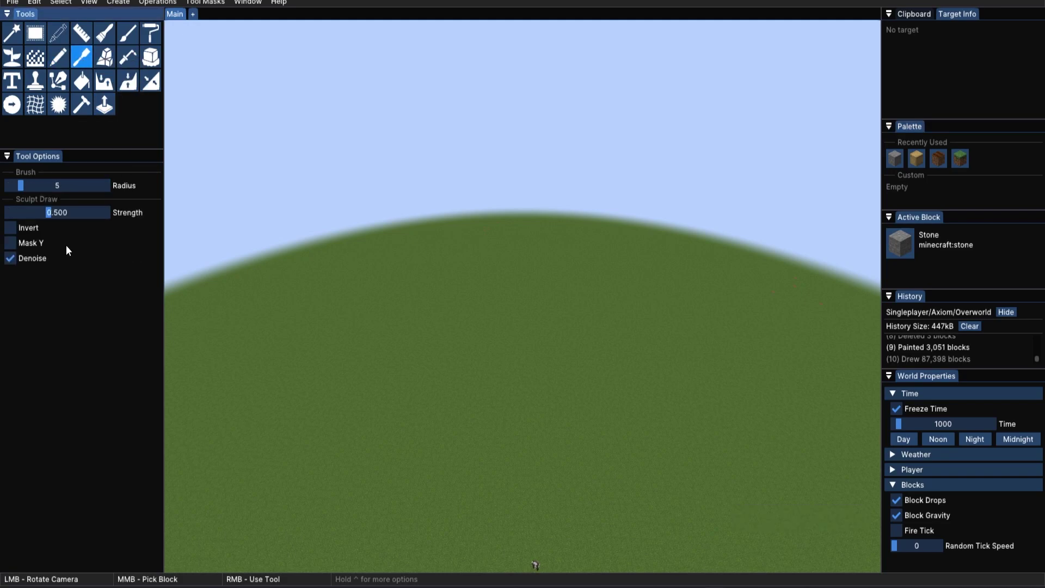
{"action": "left_click_drag", "start_coordinate": [51, 212], "coordinate": [63, 215]}
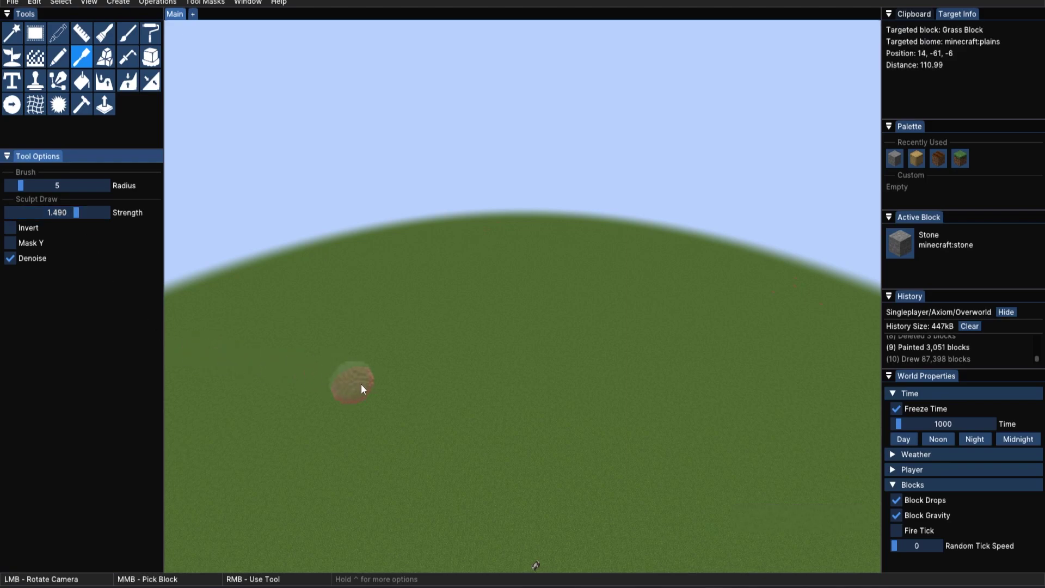
{"action": "right_click", "coordinate": [262, 378]}
{"action": "mouse_move", "coordinate": [262, 378]}
{"action": "right_mouse_down"}
{"action": "mouse_move", "coordinate": [447, 375]}
{"action": "mouse_move", "coordinate": [555, 376]}
{"action": "right_mouse_up"}
{"action": "right_click", "coordinate": [305, 423]}
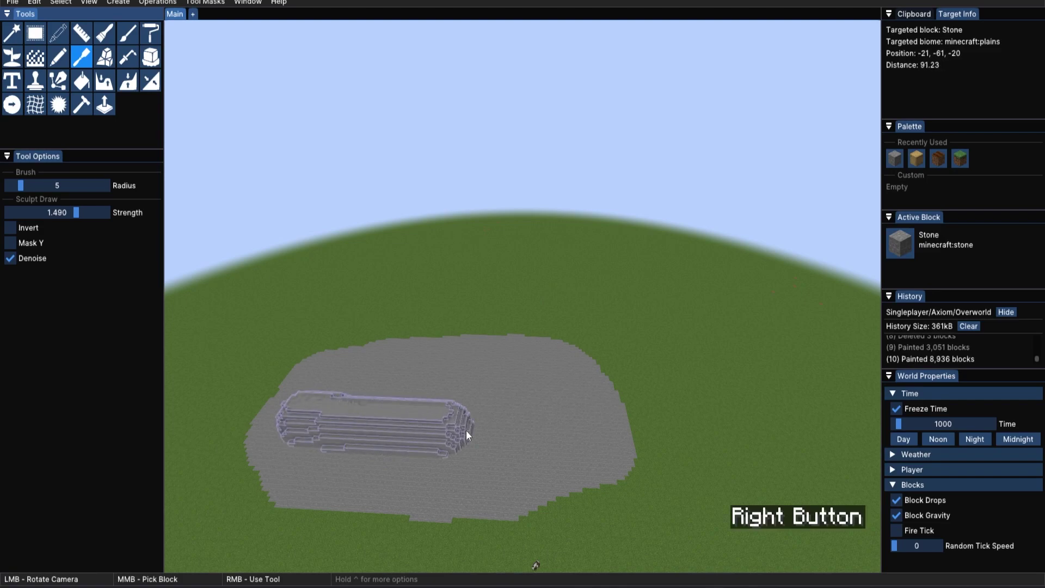
{"action": "right_click_drag", "start_coordinate": [534, 427], "coordinate": [534, 427]}
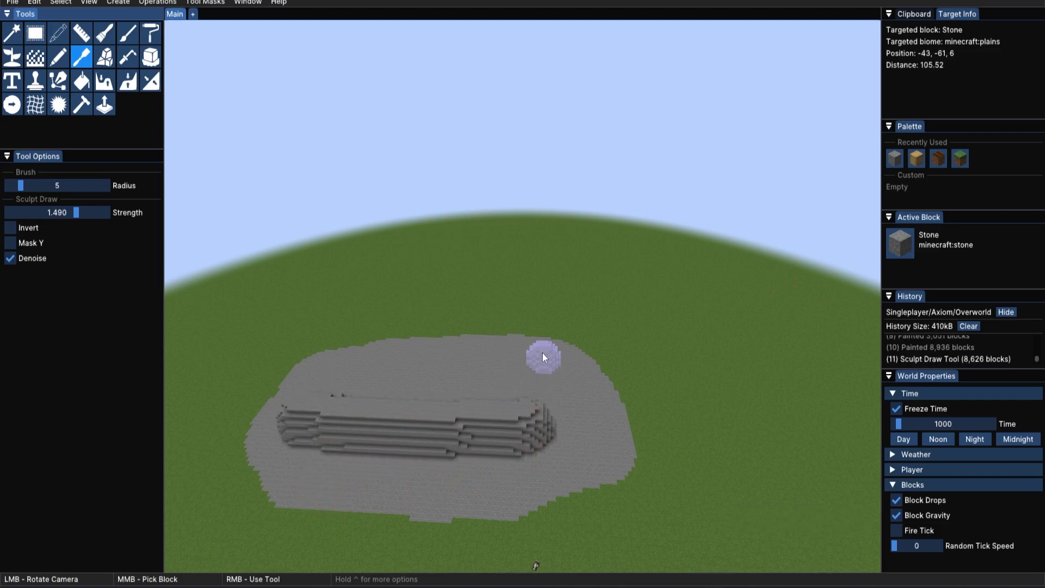
Disable Denoise, undo the ridge, and raise a tall leaning spire at strength 5.000.
{"action": "left_click", "coordinate": [15, 259]}
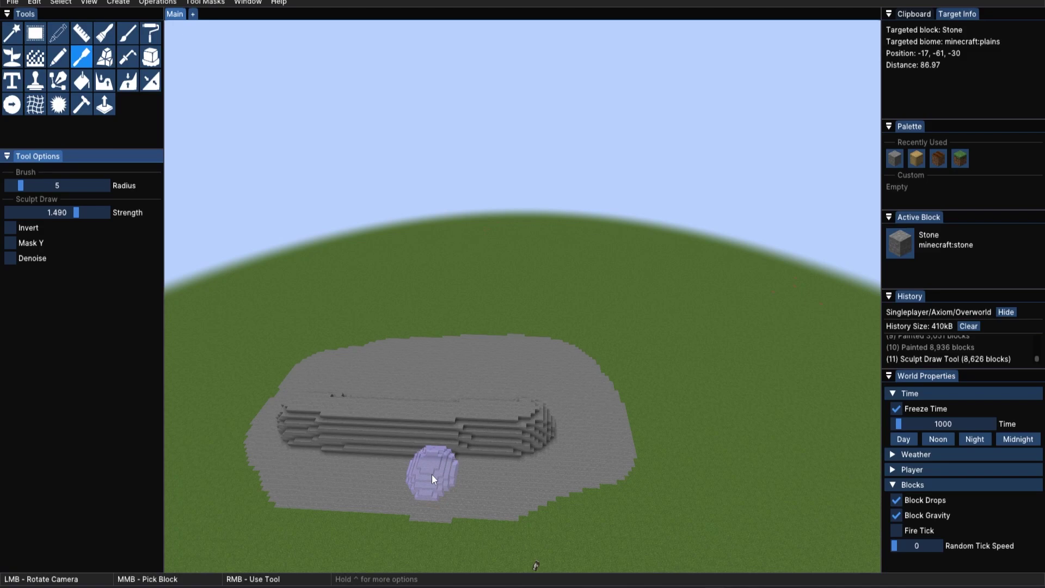
{"action": "key", "text": "ctrl+z"}
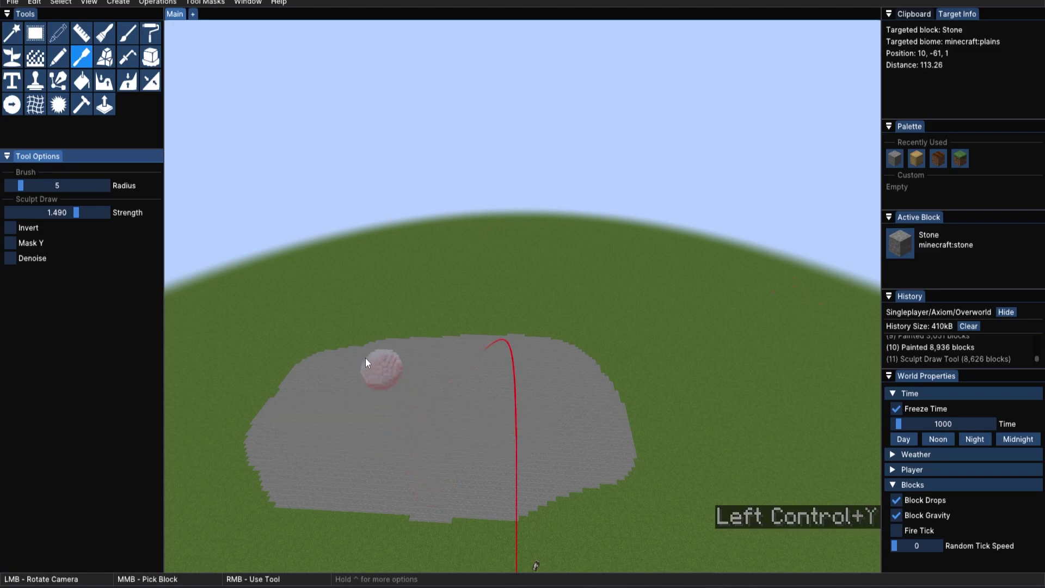
{"action": "mouse_move", "coordinate": [362, 359]}
{"action": "right_mouse_down"}
{"action": "mouse_move", "coordinate": [322, 403]}
{"action": "mouse_move", "coordinate": [321, 446]}
{"action": "mouse_move", "coordinate": [397, 445]}
{"action": "right_mouse_up"}
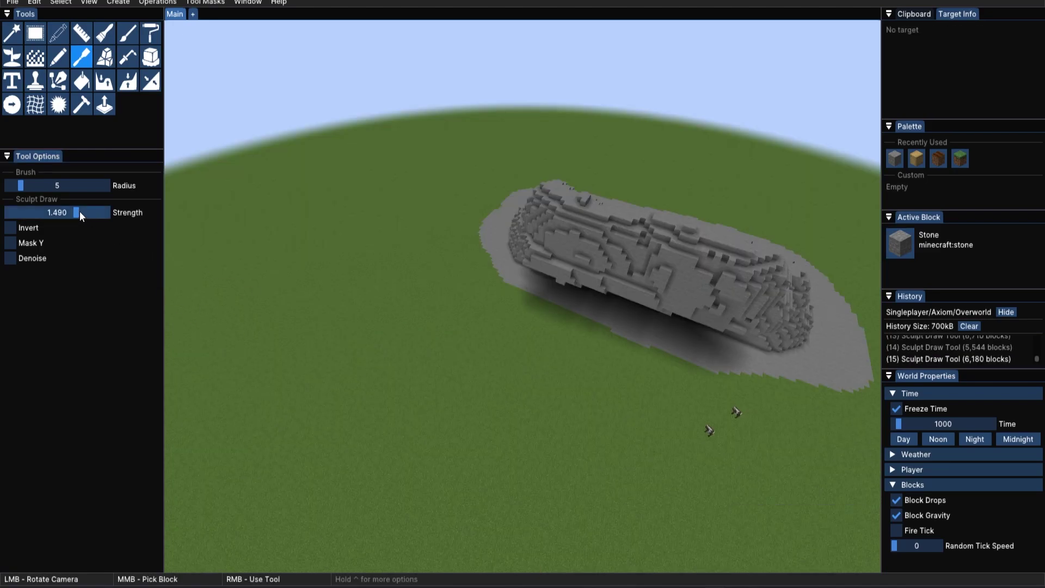
{"action": "left_click_drag", "start_coordinate": [79, 211], "coordinate": [113, 215]}
{"action": "mouse_move", "coordinate": [737, 261]}
{"action": "right_mouse_down"}
{"action": "mouse_move", "coordinate": [770, 262]}
{"action": "mouse_move", "coordinate": [569, 201]}
{"action": "mouse_move", "coordinate": [723, 298]}
{"action": "right_mouse_up"}
{"action": "left_click_drag", "start_coordinate": [723, 299], "coordinate": [626, 370], "text": "ctrl"}
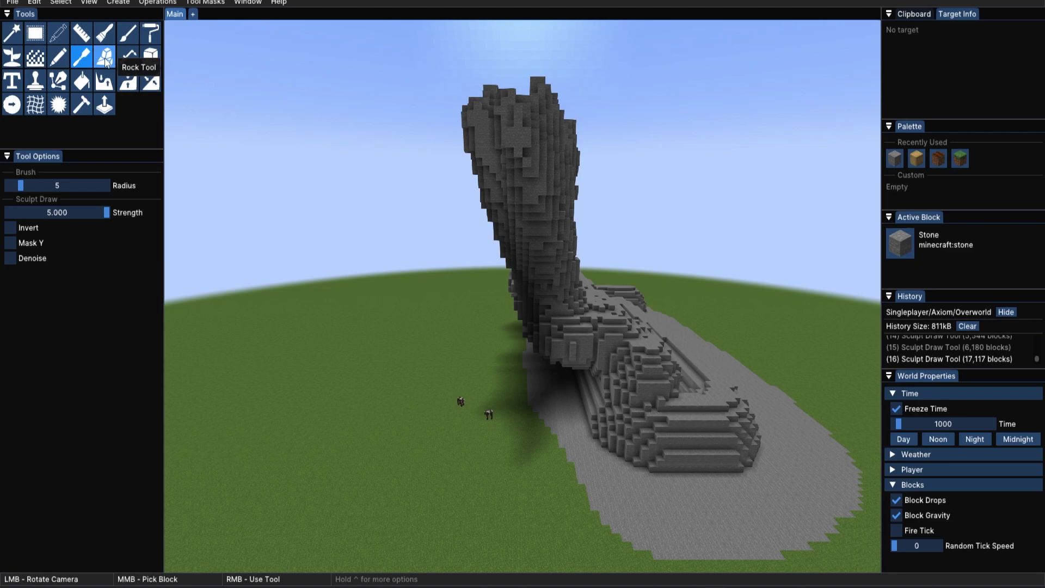
Place a Rock Tool stone mass in front of the spire and turn off Live Preview.
{"action": "left_click", "coordinate": [106, 62]}
{"action": "key", "text": "w"}
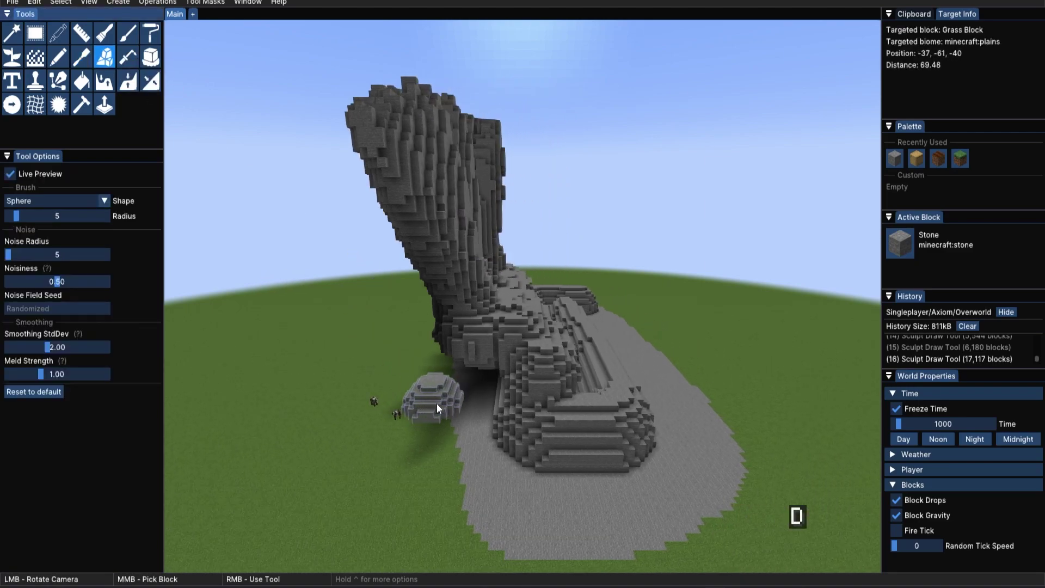
{"action": "key", "text": "s+d"}
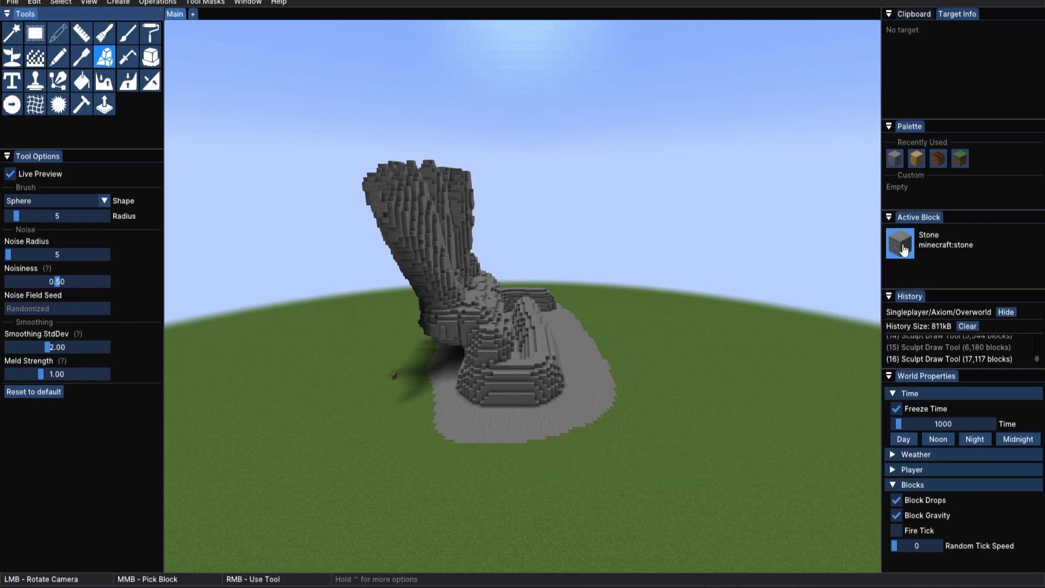
{"action": "mouse_move", "coordinate": [404, 468]}
{"action": "right_mouse_down"}
{"action": "mouse_move", "coordinate": [525, 511]}
{"action": "mouse_move", "coordinate": [629, 436]}
{"action": "right_mouse_up"}
{"action": "left_click_drag", "start_coordinate": [375, 462], "coordinate": [327, 179]}
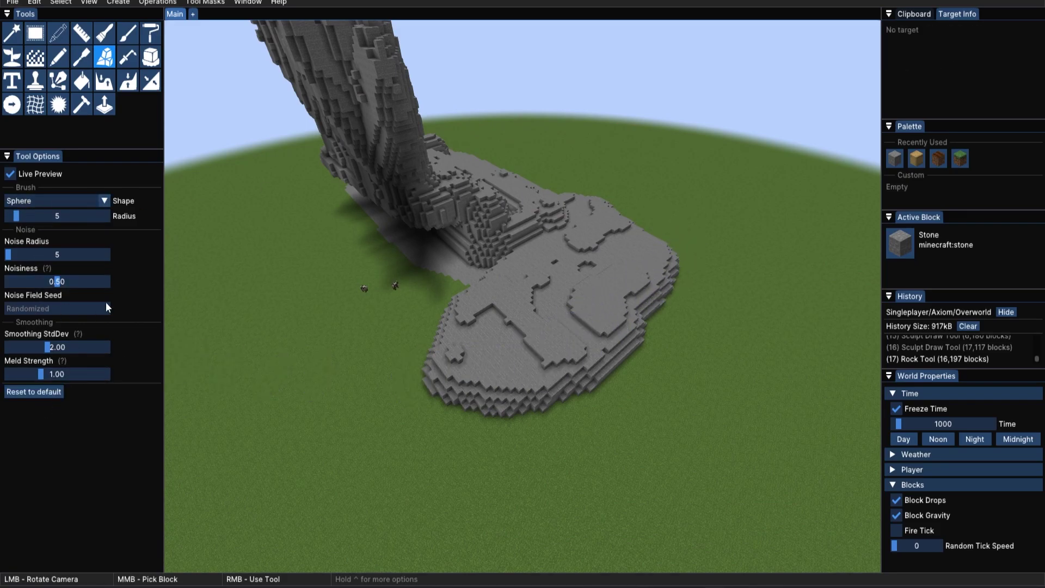
{"action": "left_click", "coordinate": [10, 173]}
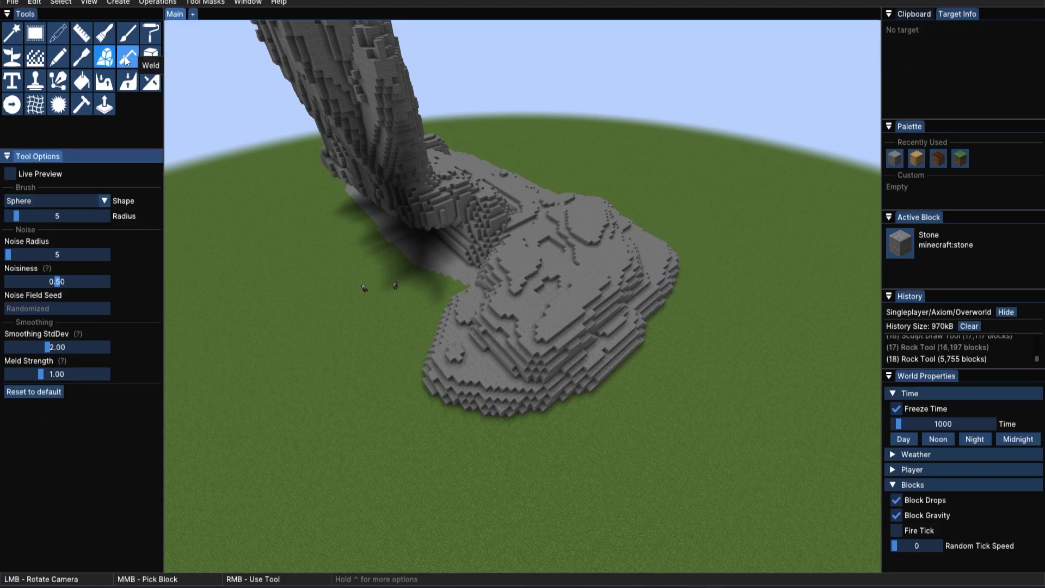
Weld extra stone onto the left side of the rock bridge.
{"action": "left_click", "coordinate": [125, 56]}
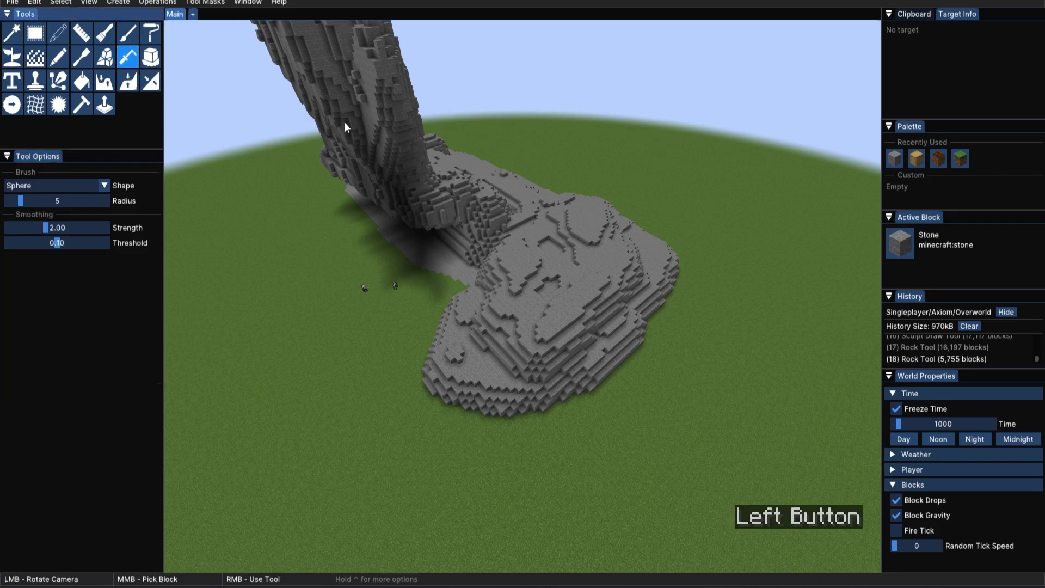
{"action": "key", "text": "ctrl"}
{"action": "mouse_move", "coordinate": [538, 281]}
{"action": "left_mouse_down", "text": "ctrl"}
{"action": "mouse_move", "coordinate": [512, 207]}
{"action": "mouse_move", "coordinate": [506, 256]}
{"action": "mouse_move", "coordinate": [490, 272]}
{"action": "mouse_move", "coordinate": [479, 217]}
{"action": "mouse_move", "coordinate": [515, 345]}
{"action": "left_mouse_up", "text": "ctrl"}
{"action": "right_click", "coordinate": [499, 331]}
{"action": "mouse_move", "coordinate": [499, 331]}
{"action": "right_mouse_down"}
{"action": "mouse_move", "coordinate": [484, 309]}
{"action": "mouse_move", "coordinate": [439, 299]}
{"action": "mouse_move", "coordinate": [501, 306]}
{"action": "mouse_move", "coordinate": [543, 348]}
{"action": "mouse_move", "coordinate": [528, 314]}
{"action": "mouse_move", "coordinate": [583, 357]}
{"action": "right_mouse_up"}
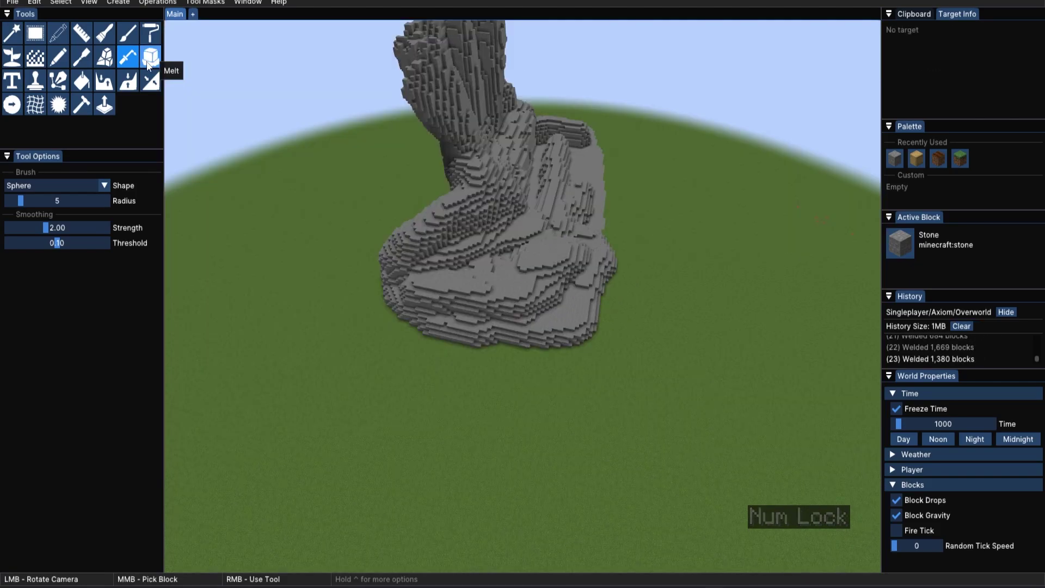
Melt the rock's side into smoother, rounded shapes with a radius 17 brush.
{"action": "left_click", "coordinate": [148, 64]}
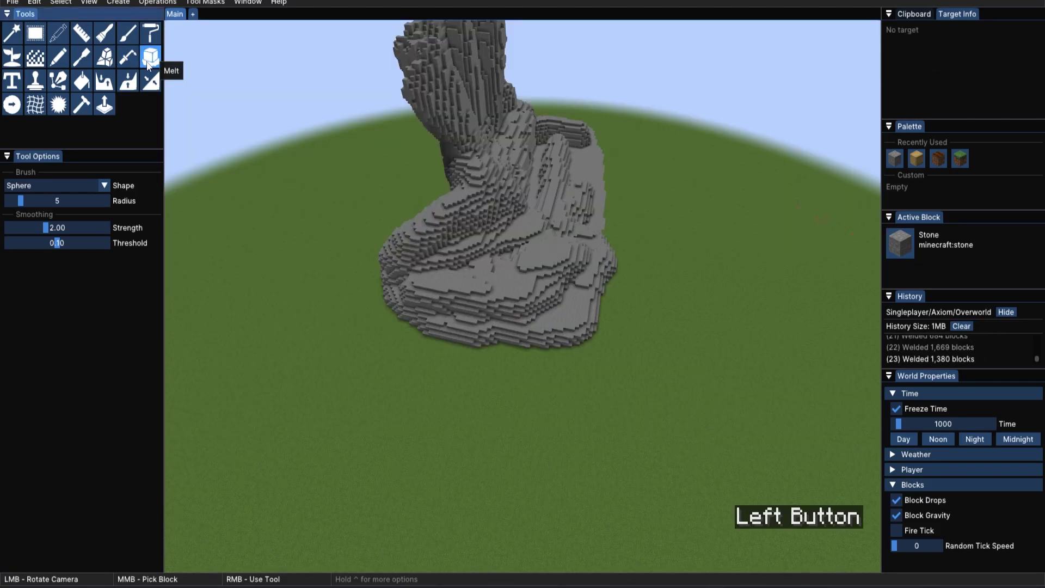
{"action": "key", "text": "d+w"}
{"action": "key", "text": "w+space+a"}
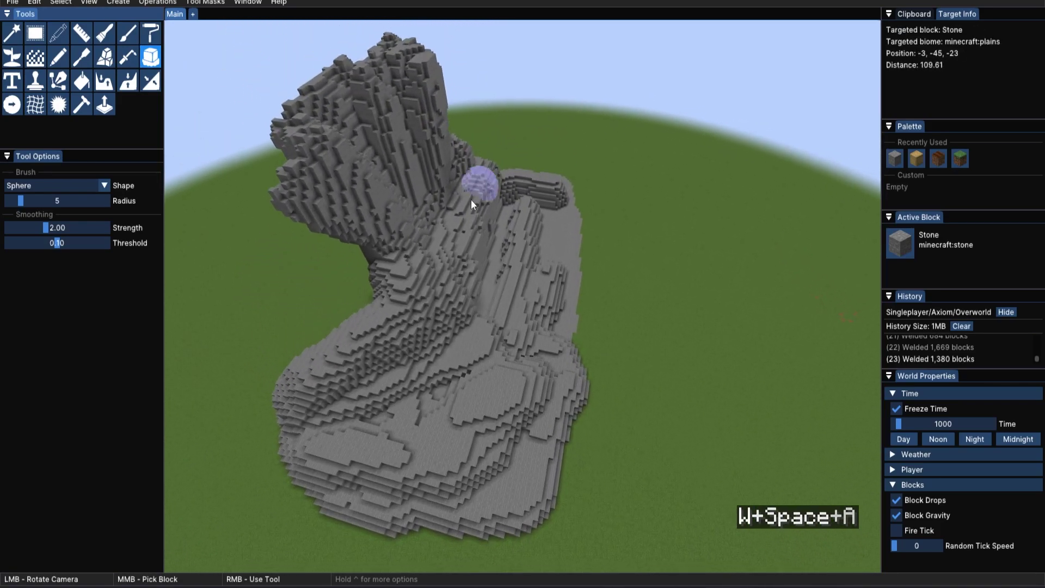
{"action": "mouse_move", "coordinate": [468, 208]}
{"action": "right_mouse_down"}
{"action": "mouse_move", "coordinate": [455, 250]}
{"action": "mouse_move", "coordinate": [385, 336]}
{"action": "mouse_move", "coordinate": [318, 375]}
{"action": "right_mouse_up"}
{"action": "right_click_drag", "start_coordinate": [317, 375], "coordinate": [313, 378]}
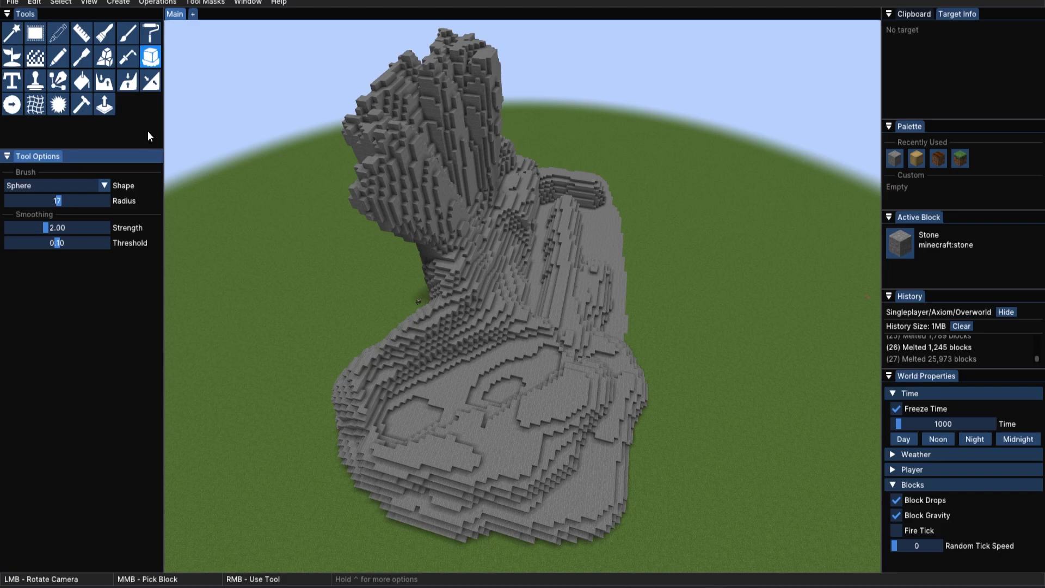
Create 3D stone text reading 'Hello World' on the grass beside the rock.
{"action": "left_click", "coordinate": [13, 82]}
{"action": "key", "text": "d"}
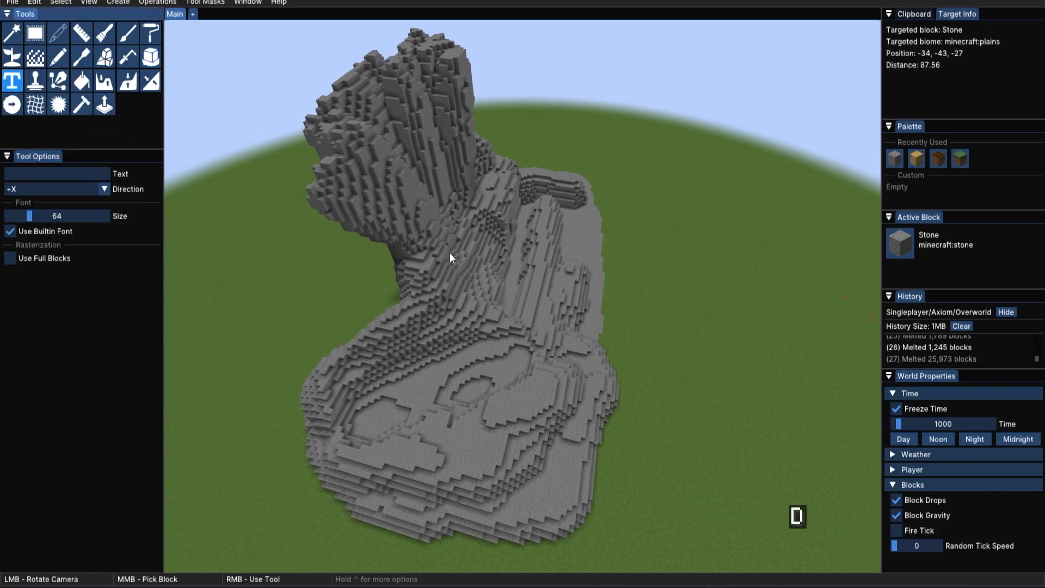
{"action": "right_click", "coordinate": [438, 365]}
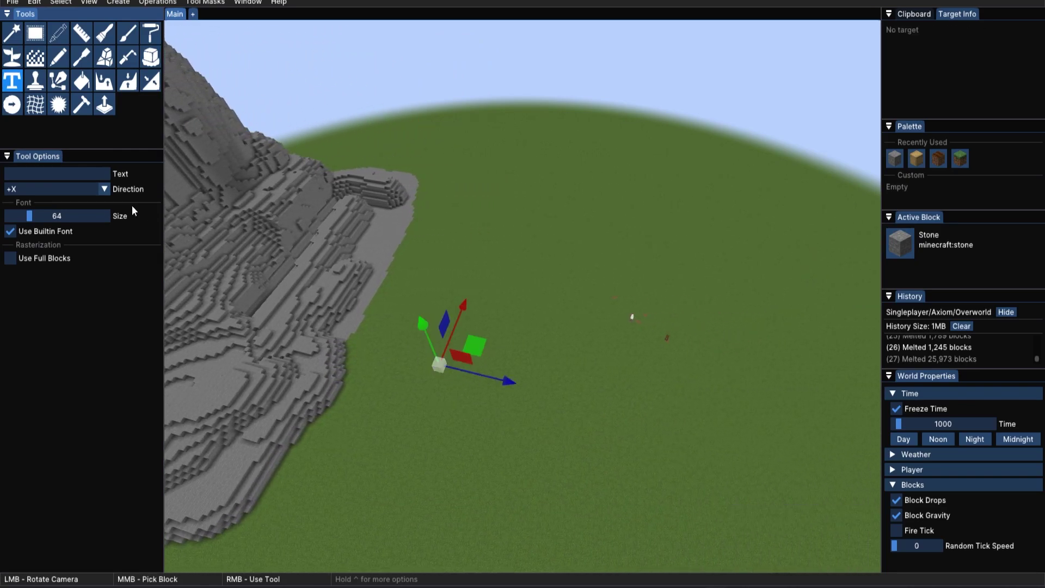
{"action": "left_click", "coordinate": [49, 173]}
{"action": "type", "text": "Hello WOr"}
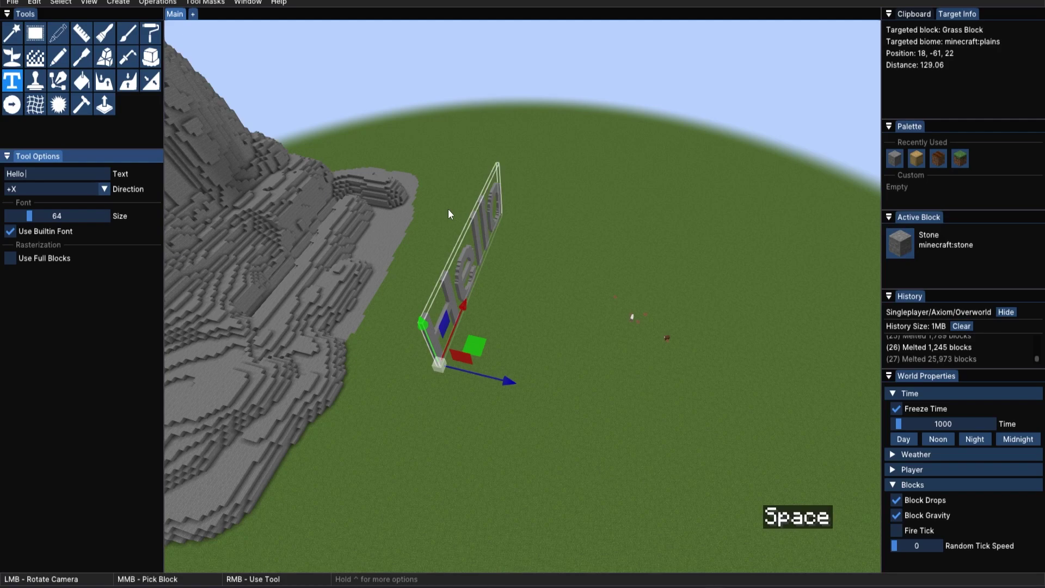
{"action": "type", "text": "ld"}
{"action": "key", "text": "Return"}
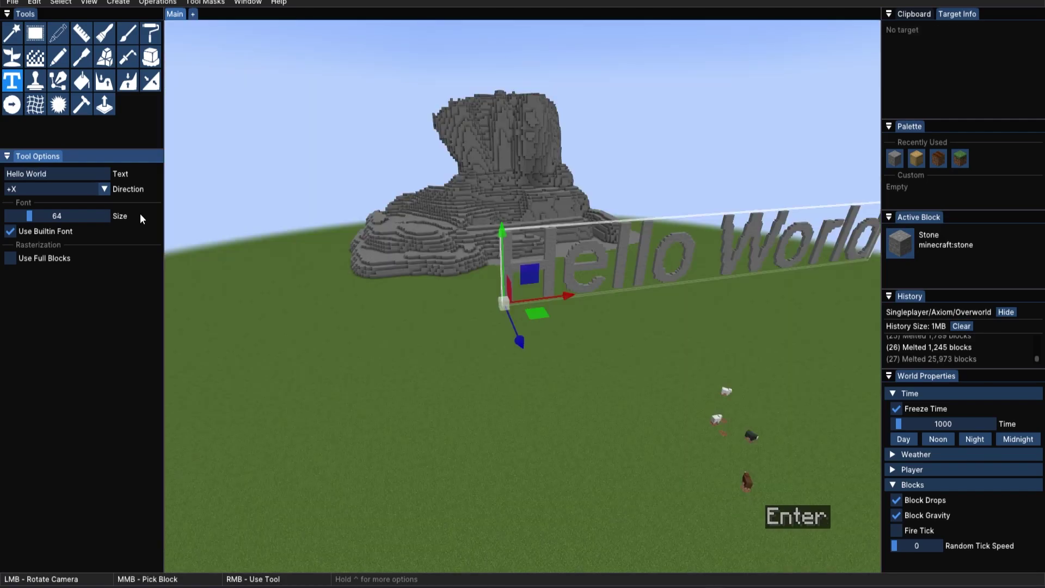
Move the lettering closer and to the left, then commit it into the world.
{"action": "left_click_drag", "start_coordinate": [508, 304], "coordinate": [264, 325]}
{"action": "key", "text": "Return"}
{"action": "key", "text": "w"}
{"action": "key", "text": "a"}
{"action": "key", "text": "d"}
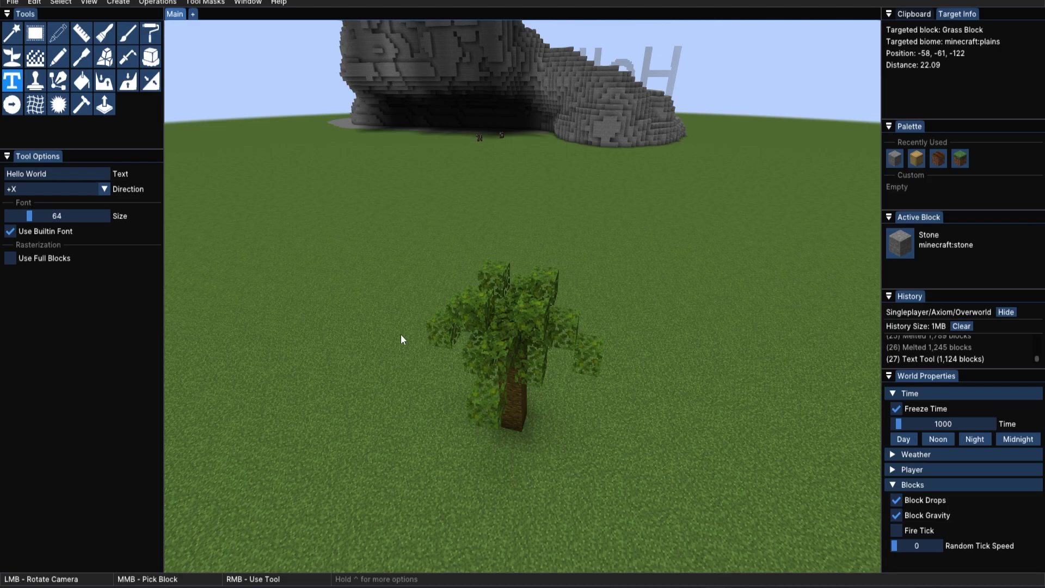
Draw and resize a box selection until it encloses the whole palm tree.
{"action": "left_click", "coordinate": [36, 81]}
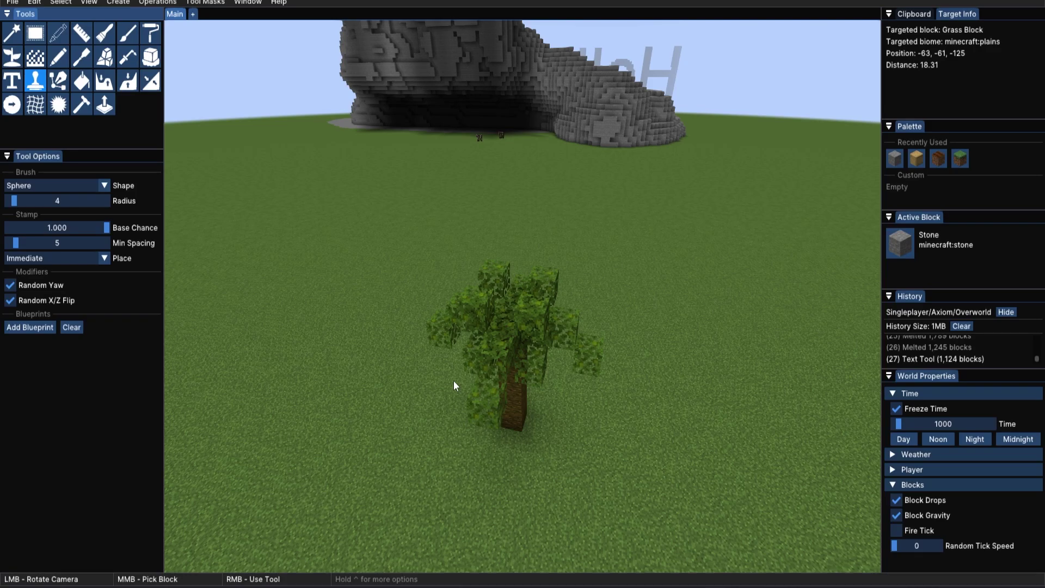
{"action": "left_click", "coordinate": [34, 43]}
{"action": "right_click_drag", "start_coordinate": [441, 357], "coordinate": [593, 486]}
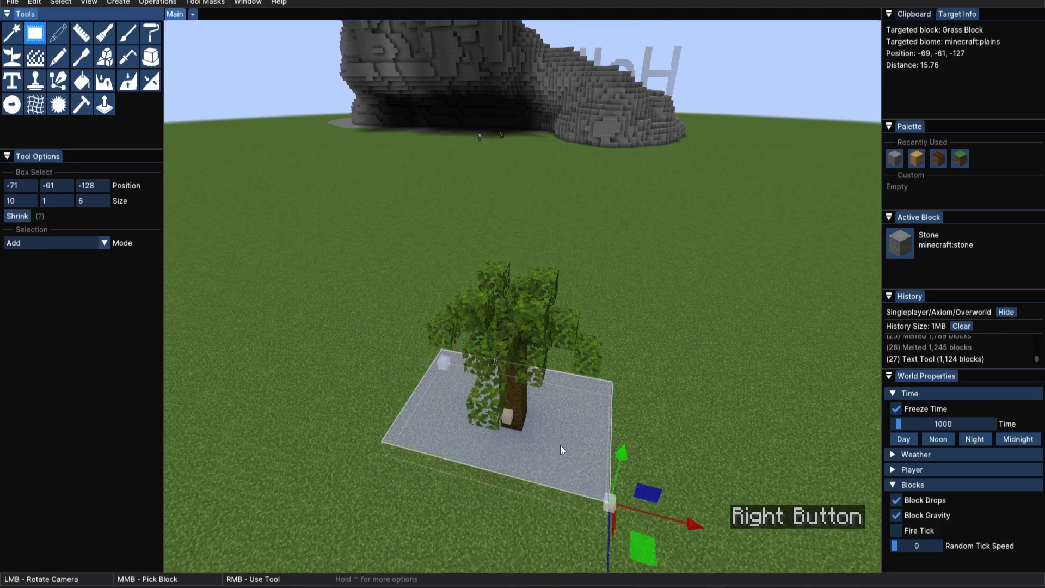
{"action": "left_click_drag", "start_coordinate": [624, 475], "coordinate": [669, 271]}
{"action": "left_click", "coordinate": [436, 370]}
{"action": "left_click_drag", "start_coordinate": [426, 388], "coordinate": [433, 381]}
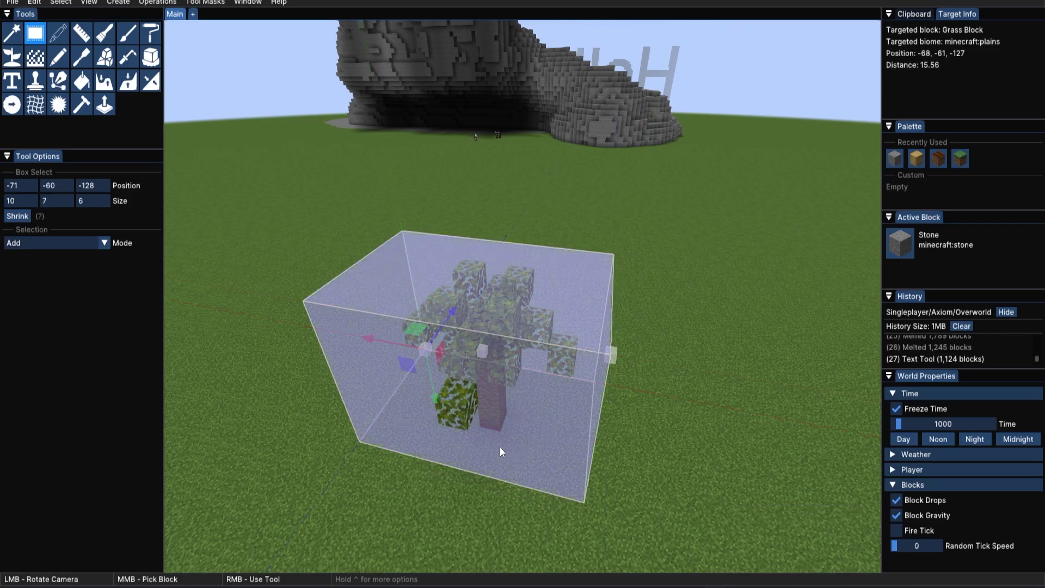
{"action": "key", "text": "d"}
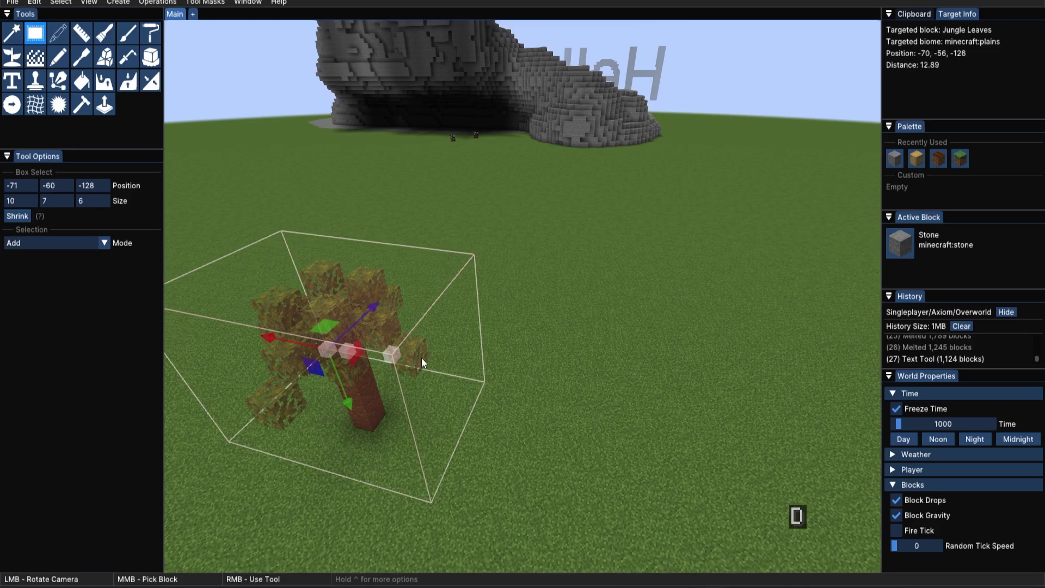
{"action": "left_click", "coordinate": [387, 388]}
{"action": "left_click_drag", "start_coordinate": [386, 388], "coordinate": [523, 297]}
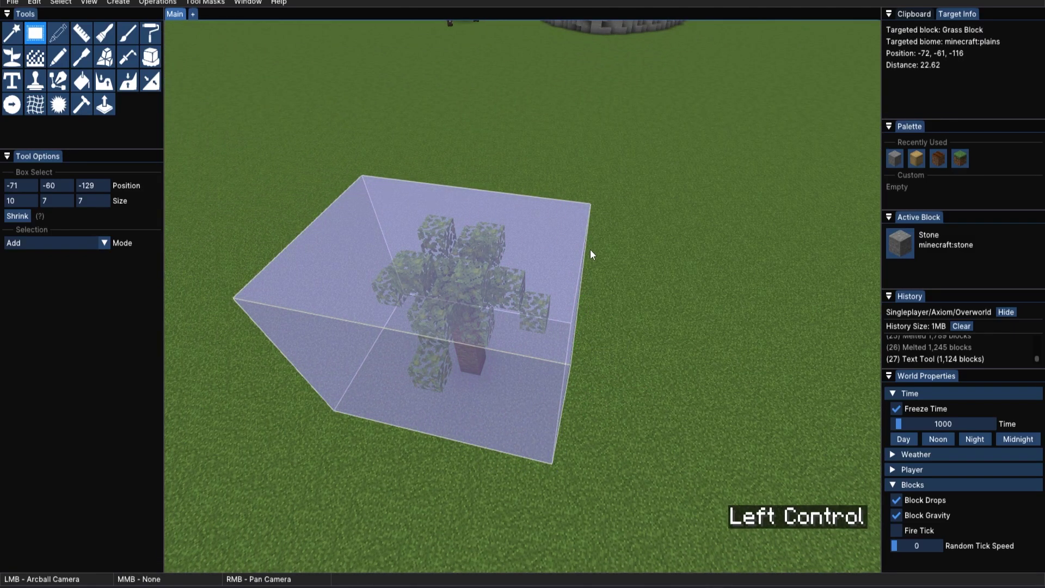
Copy the 26-block tree and start a new blueprint from it.
{"action": "key", "text": "ctrl+c"}
{"action": "left_click", "coordinate": [906, 14]}
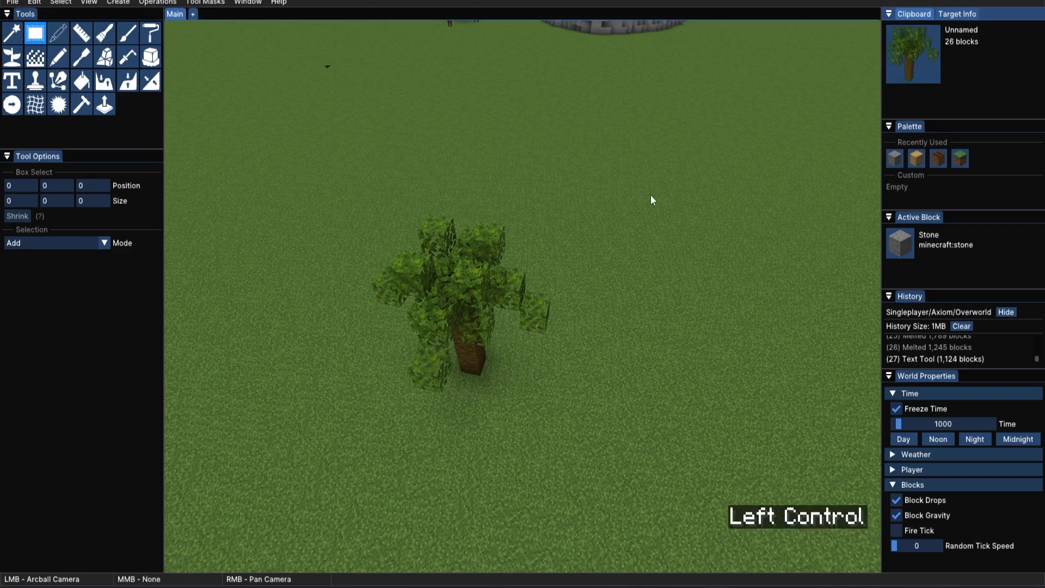
{"action": "key", "text": "ctrl+p"}
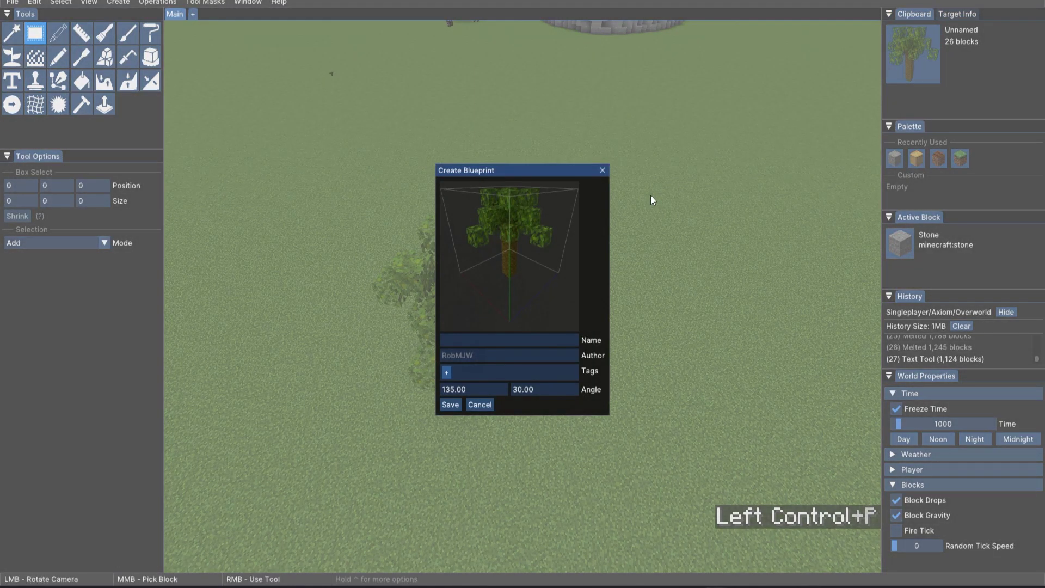
Name the tree blueprint Palm and tag it small, a newly created palm tag, and jungle.
{"action": "left_click", "coordinate": [465, 343]}
{"action": "key", "text": "shift"}
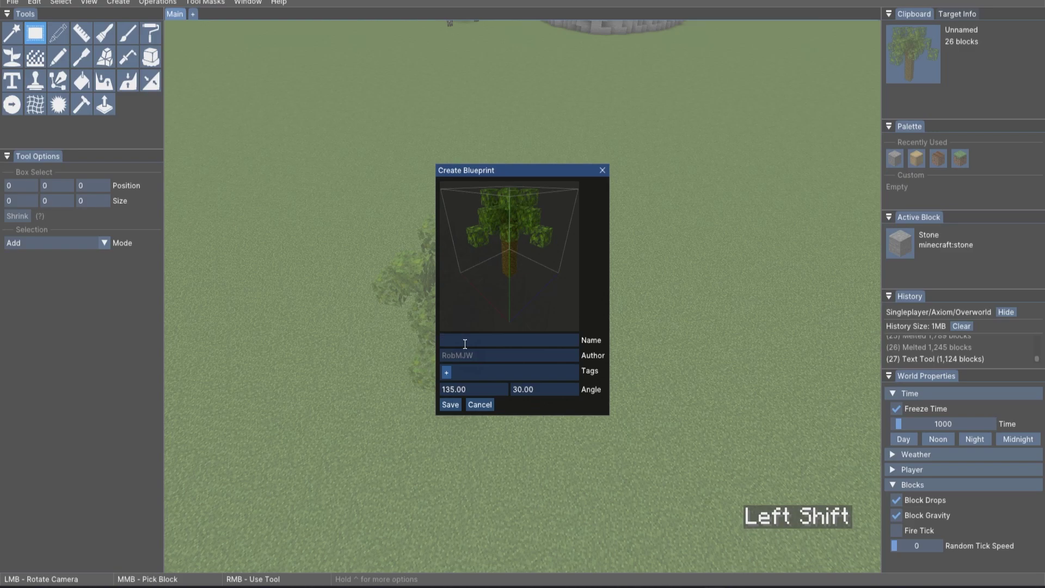
{"action": "type", "text": "Palm"}
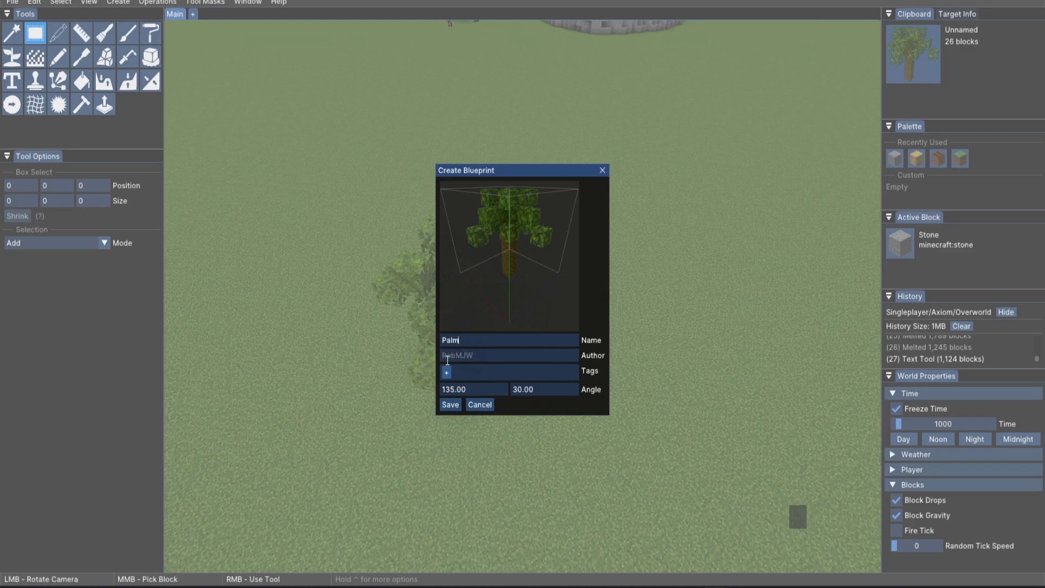
{"action": "left_click", "coordinate": [446, 373]}
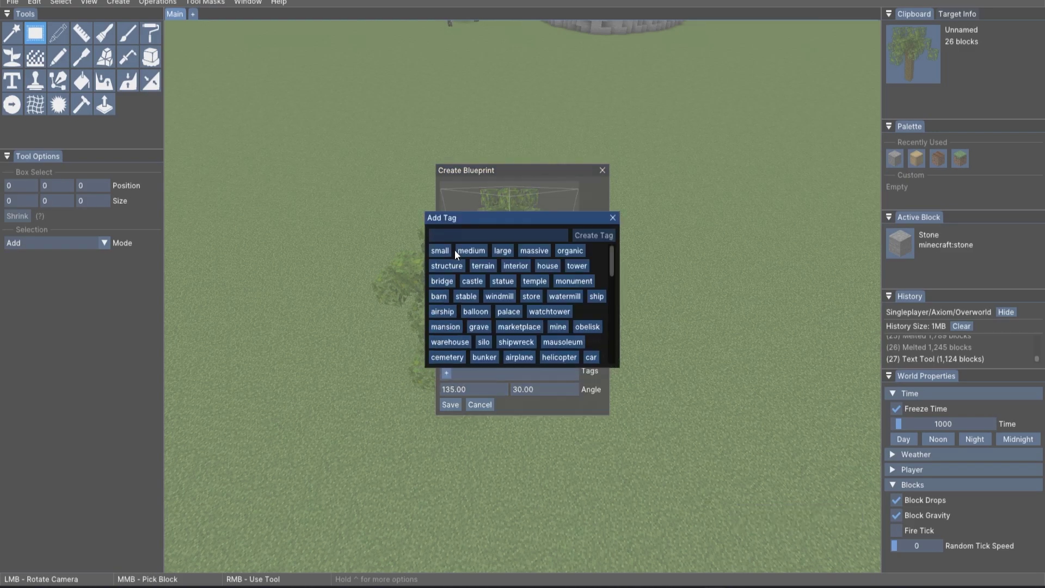
{"action": "left_click", "coordinate": [440, 251]}
{"action": "left_click", "coordinate": [473, 373]}
{"action": "type", "text": "palm"}
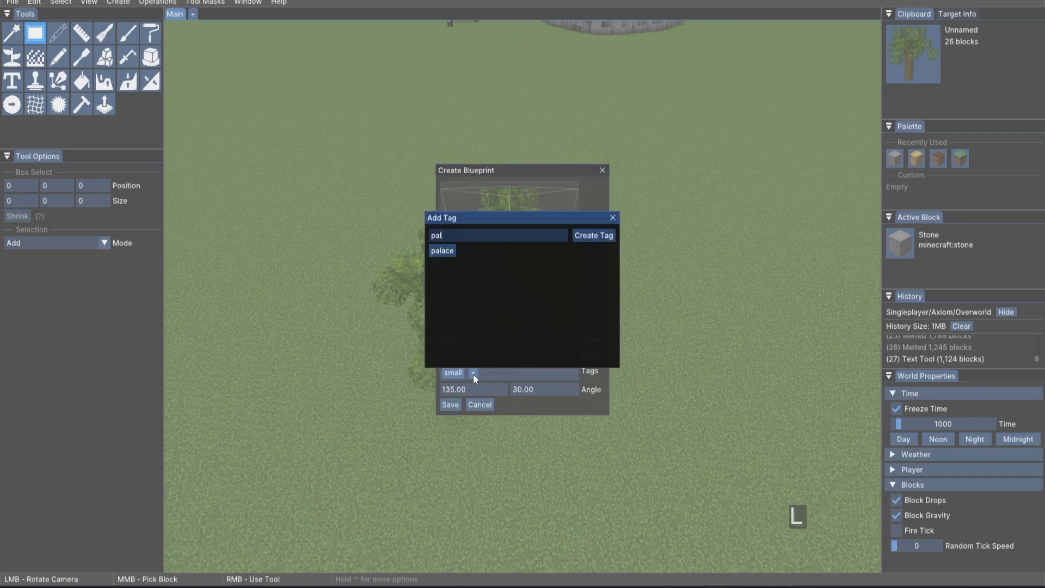
{"action": "left_click", "coordinate": [585, 239]}
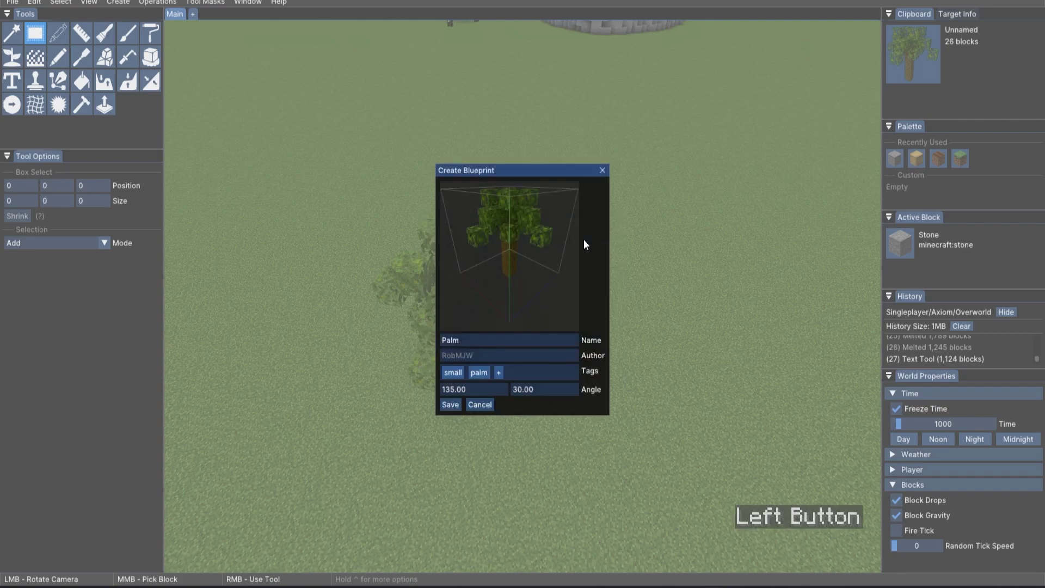
{"action": "left_click", "coordinate": [499, 374]}
{"action": "type", "text": "ju"}
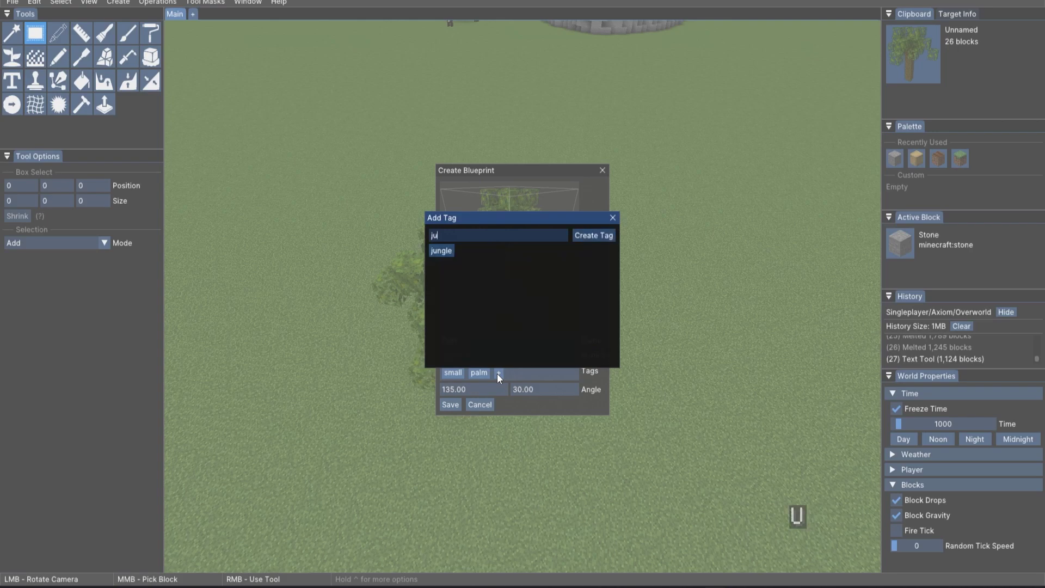
{"action": "left_click", "coordinate": [439, 251]}
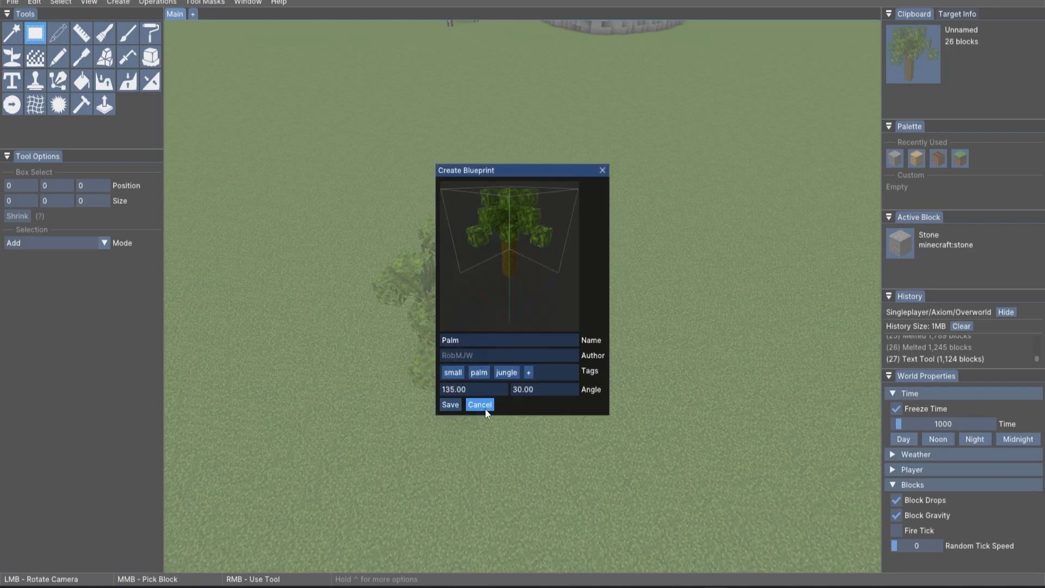
Save the Palm blueprint as palm.bp in the config\axiom\blueprints folder.
{"action": "left_click", "coordinate": [451, 406]}
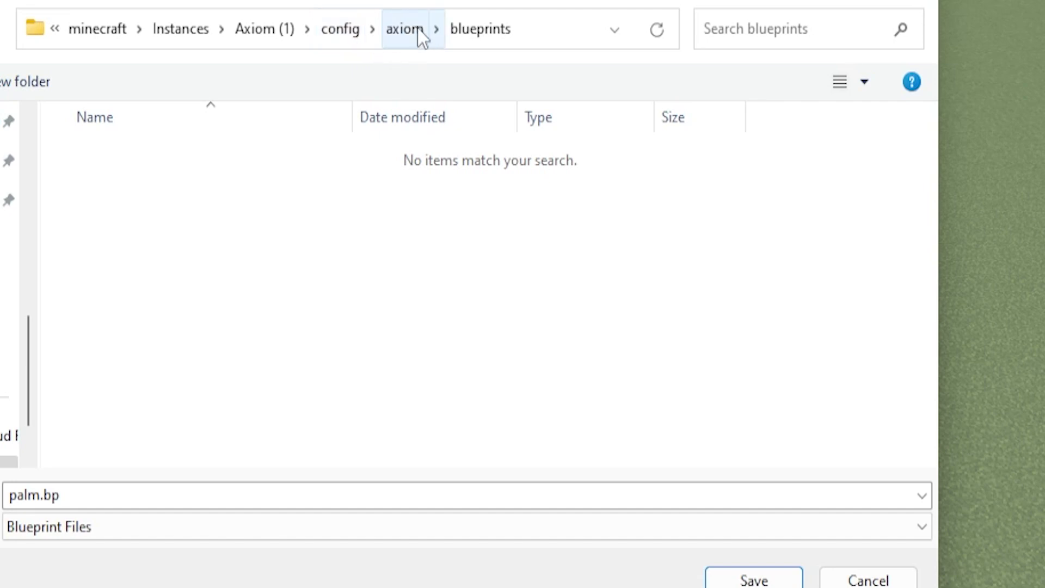
{"action": "left_click", "coordinate": [765, 582]}
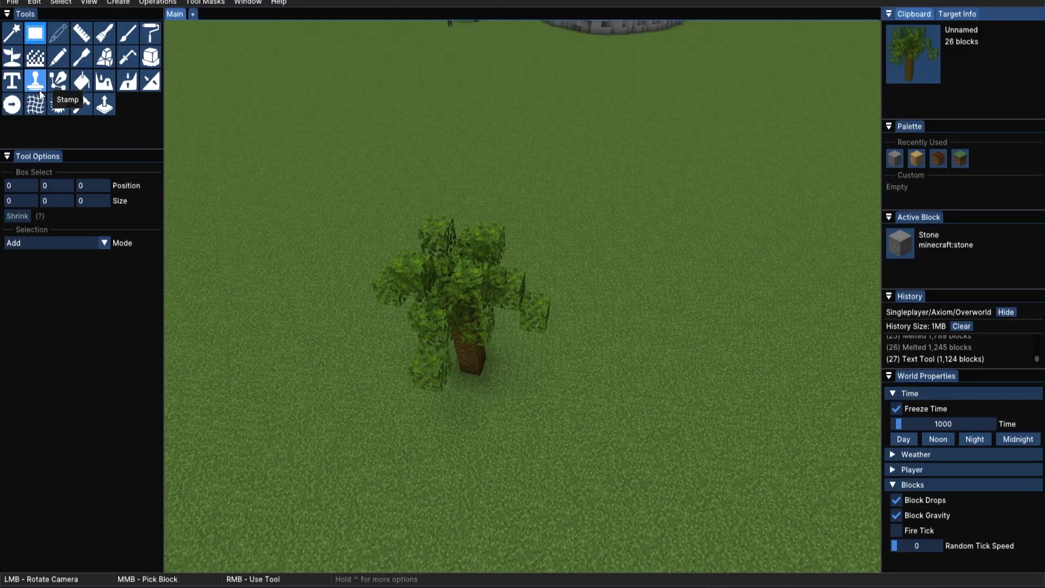
Load the Palm blueprint into the Stamp tool, widen Min Spacing, and stamp a batch of palms.
{"action": "left_click", "coordinate": [38, 90]}
{"action": "left_click", "coordinate": [30, 327]}
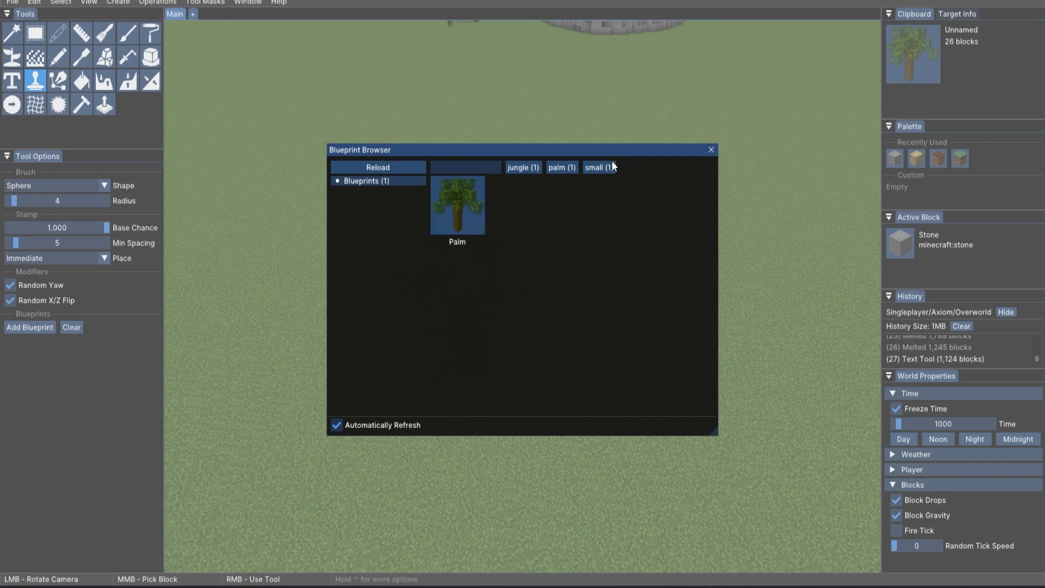
{"action": "left_click", "coordinate": [459, 210]}
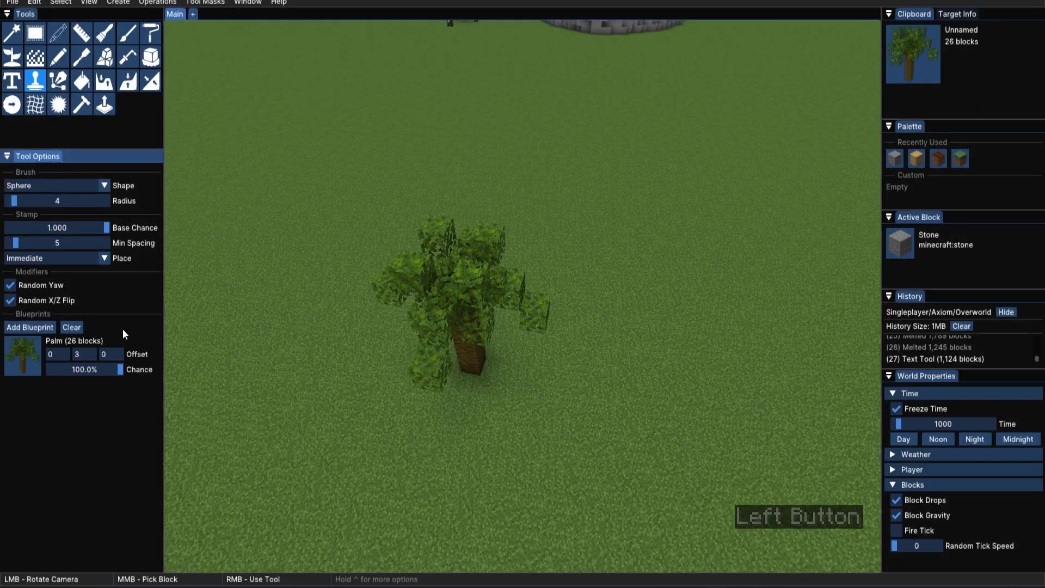
{"action": "key", "text": "d"}
{"action": "key", "text": "s"}
{"action": "key", "text": "a"}
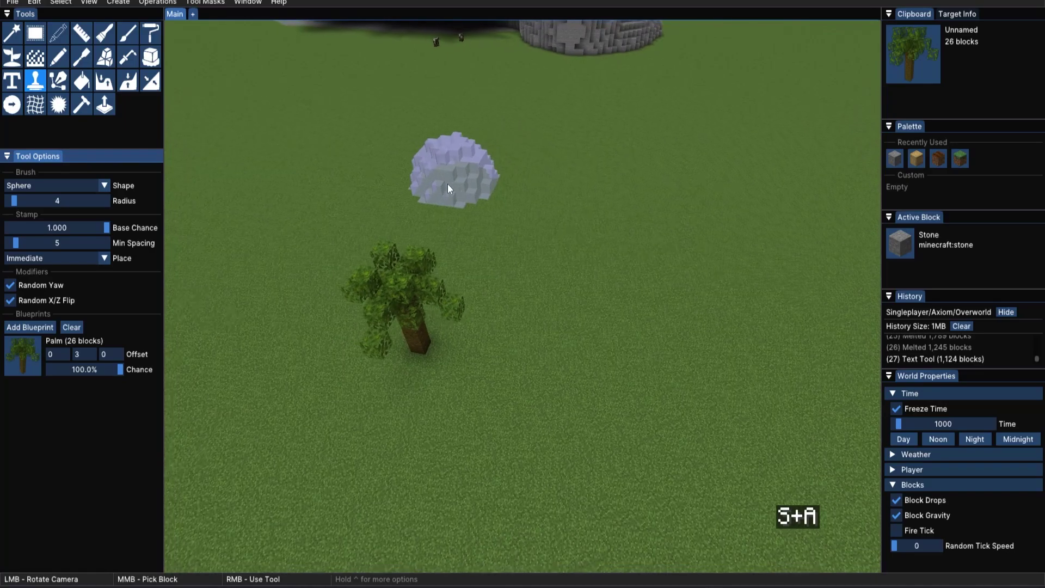
{"action": "left_click_drag", "start_coordinate": [22, 244], "coordinate": [26, 244]}
{"action": "key", "text": "d"}
{"action": "key", "text": "space"}
{"action": "key", "text": "a"}
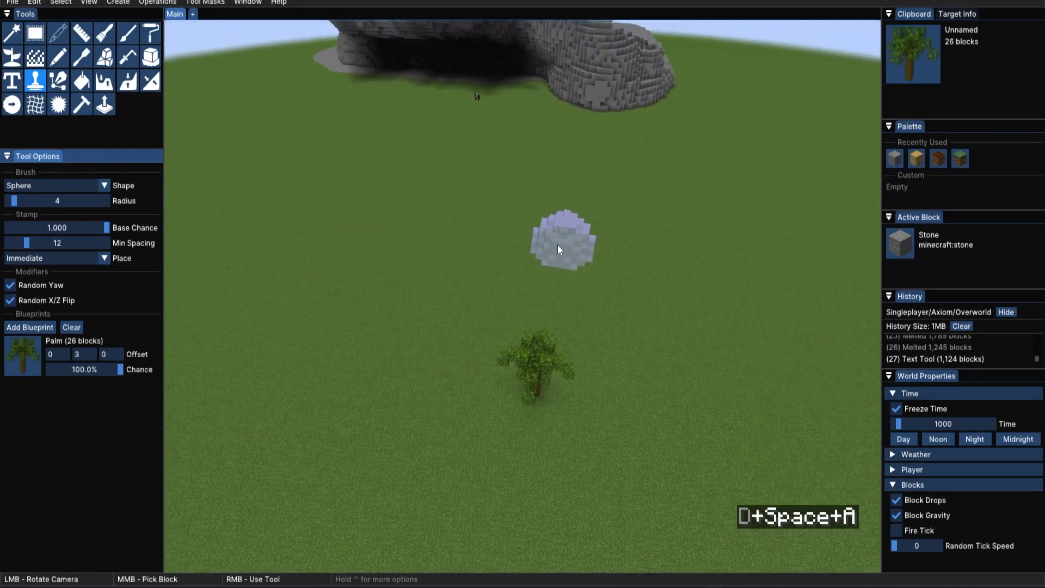
{"action": "mouse_move", "coordinate": [551, 249]}
{"action": "right_mouse_down"}
{"action": "mouse_move", "coordinate": [402, 224]}
{"action": "mouse_move", "coordinate": [562, 161]}
{"action": "mouse_move", "coordinate": [517, 270]}
{"action": "mouse_move", "coordinate": [616, 239]}
{"action": "mouse_move", "coordinate": [582, 219]}
{"action": "mouse_move", "coordinate": [664, 266]}
{"action": "mouse_move", "coordinate": [583, 294]}
{"action": "mouse_move", "coordinate": [533, 292]}
{"action": "right_mouse_up"}
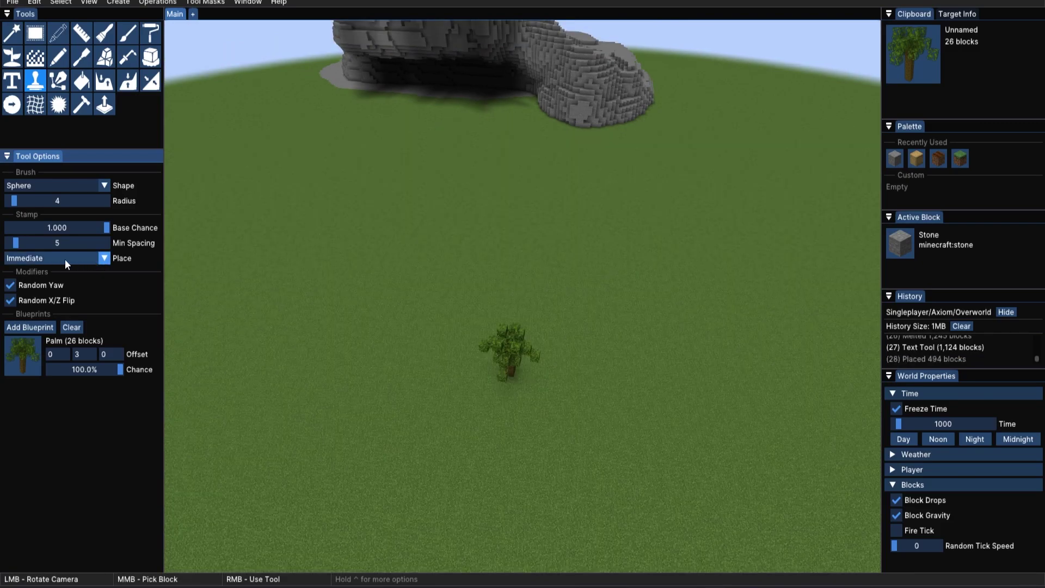
Switch placement to Deferred, paint an arc of palm previews, nudge one, then discard them.
{"action": "left_click", "coordinate": [87, 260]}
{"action": "left_click", "coordinate": [59, 284]}
{"action": "mouse_move", "coordinate": [366, 318]}
{"action": "right_mouse_down"}
{"action": "mouse_move", "coordinate": [648, 201]}
{"action": "mouse_move", "coordinate": [511, 240]}
{"action": "mouse_move", "coordinate": [661, 232]}
{"action": "mouse_move", "coordinate": [530, 228]}
{"action": "mouse_move", "coordinate": [410, 256]}
{"action": "right_mouse_up"}
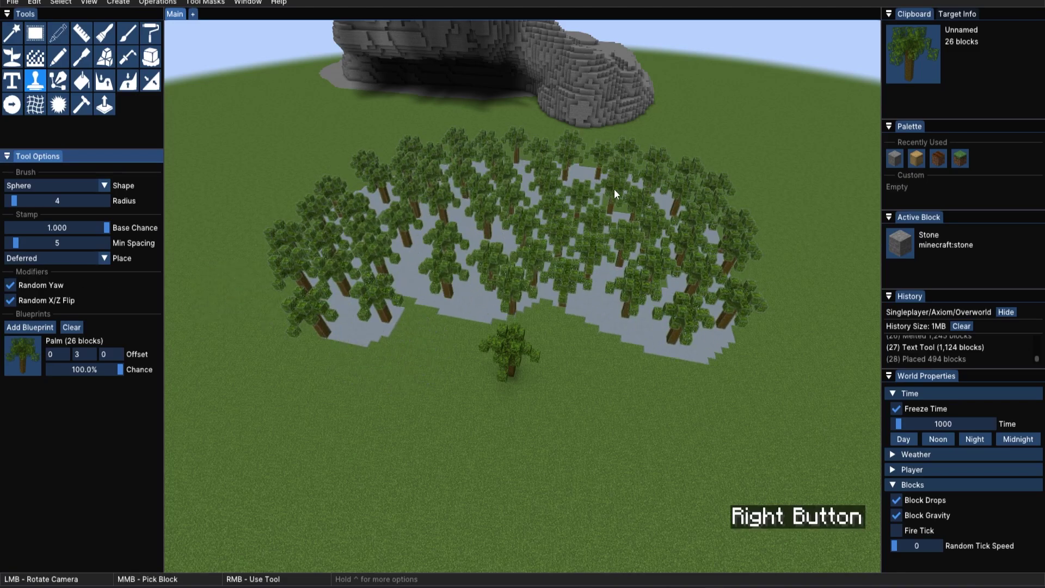
{"action": "right_click_drag", "start_coordinate": [625, 189], "coordinate": [570, 257]}
{"action": "left_click", "coordinate": [570, 339]}
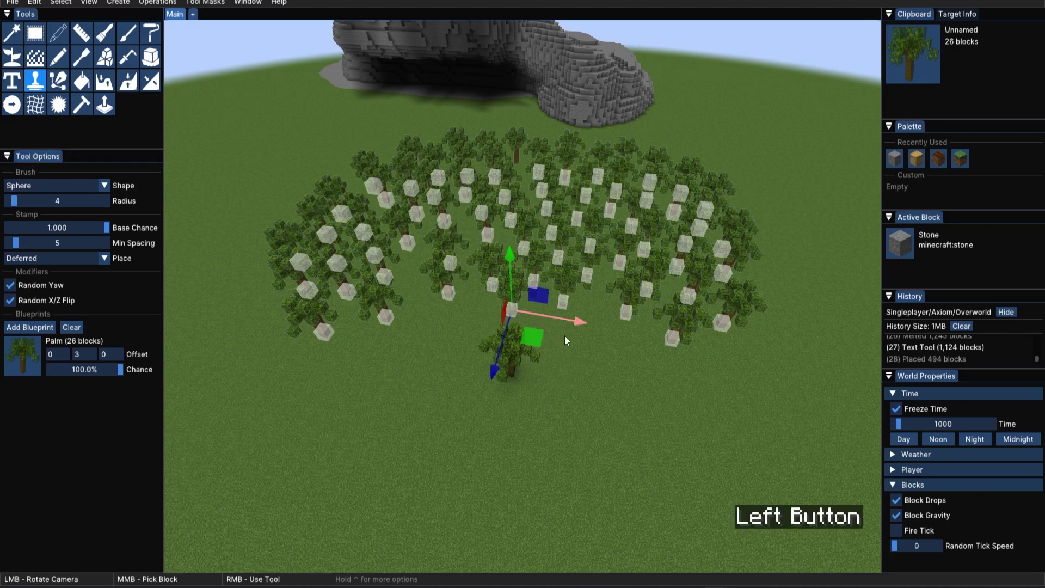
{"action": "left_click_drag", "start_coordinate": [528, 316], "coordinate": [447, 363]}
{"action": "key", "text": "Escape"}
Set the stamp's Y Offset to 2 and plant a wide field of palm trees.
{"action": "left_click", "coordinate": [84, 354]}
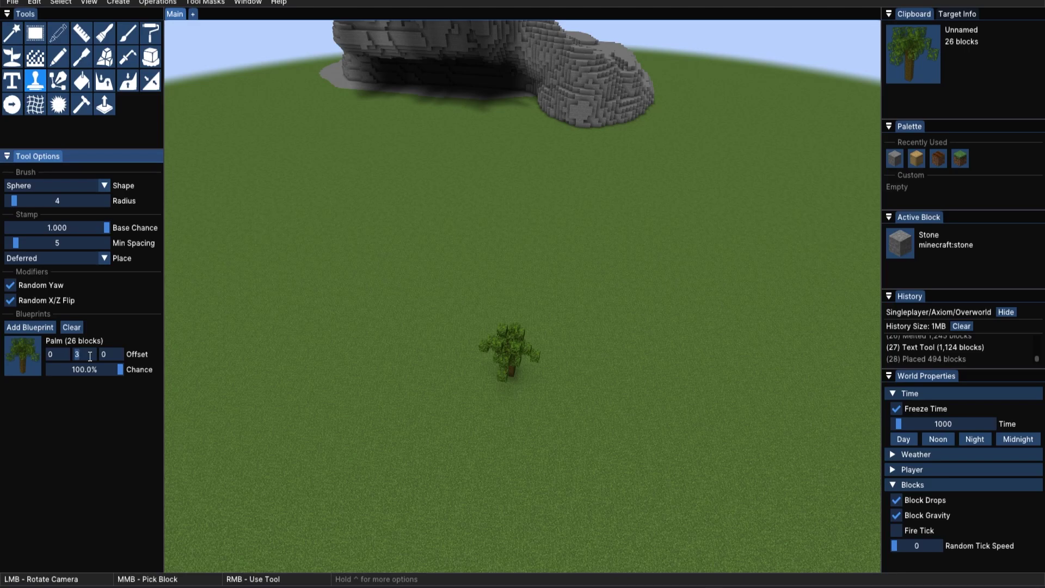
{"action": "left_click", "coordinate": [86, 355]}
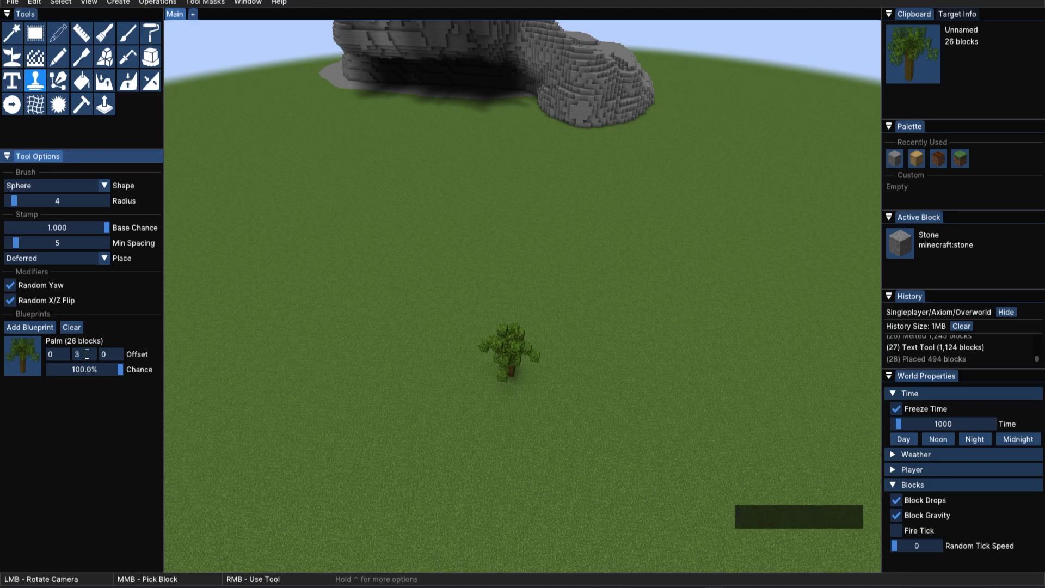
{"action": "type", "text": "2"}
{"action": "key", "text": "Return"}
{"action": "right_click", "coordinate": [471, 343]}
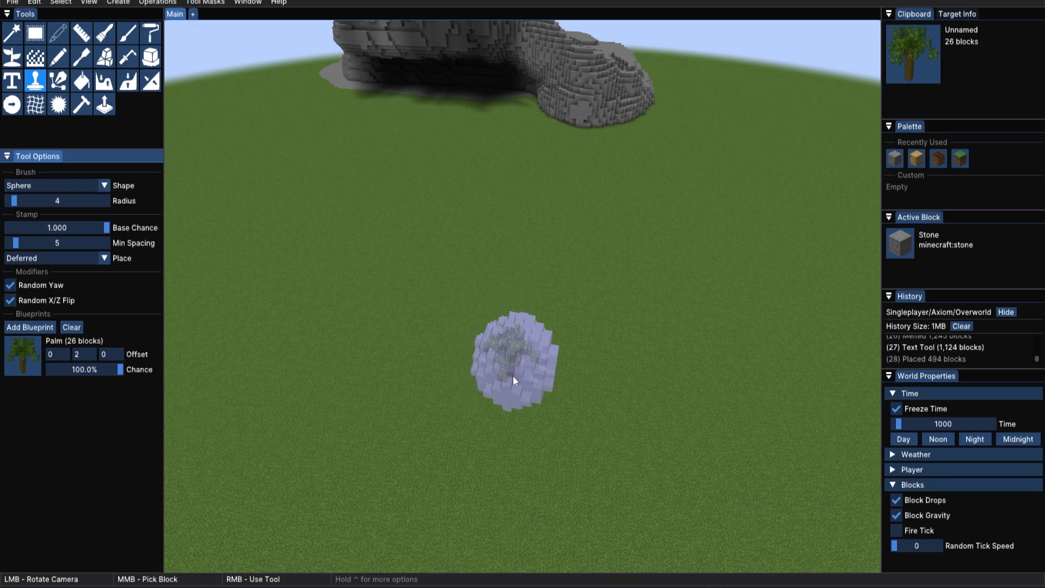
{"action": "mouse_move", "coordinate": [304, 289]}
{"action": "right_mouse_down"}
{"action": "mouse_move", "coordinate": [339, 259]}
{"action": "mouse_move", "coordinate": [533, 231]}
{"action": "mouse_move", "coordinate": [658, 269]}
{"action": "mouse_move", "coordinate": [705, 384]}
{"action": "mouse_move", "coordinate": [525, 493]}
{"action": "mouse_move", "coordinate": [297, 435]}
{"action": "mouse_move", "coordinate": [420, 320]}
{"action": "mouse_move", "coordinate": [542, 303]}
{"action": "mouse_move", "coordinate": [568, 309]}
{"action": "right_mouse_up"}
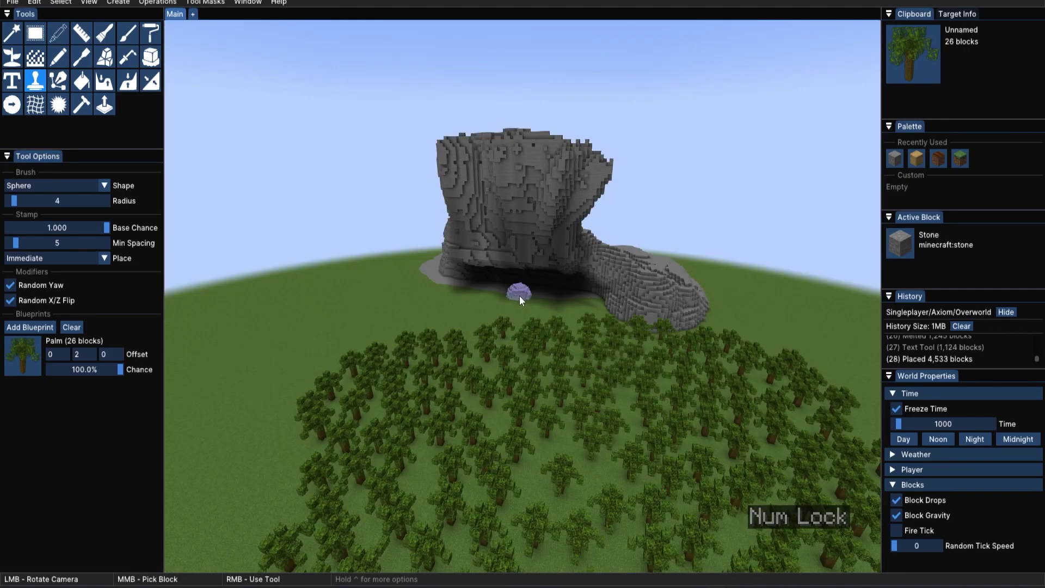
Draw a five-point path from the grass up onto the stone spire as a smooth spline.
{"action": "left_click", "coordinate": [58, 82]}
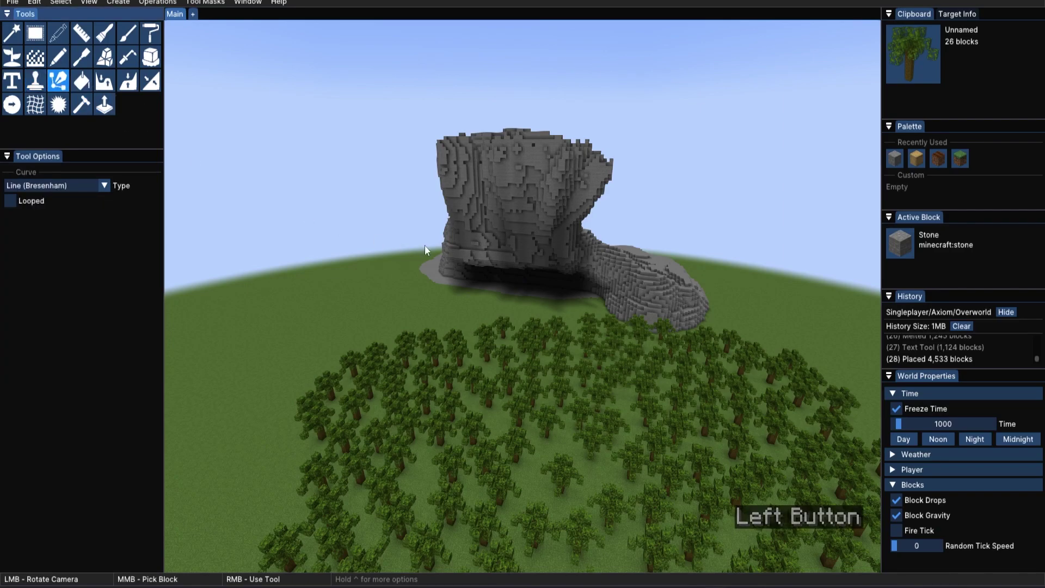
{"action": "key", "text": "w"}
{"action": "right_click", "coordinate": [335, 404]}
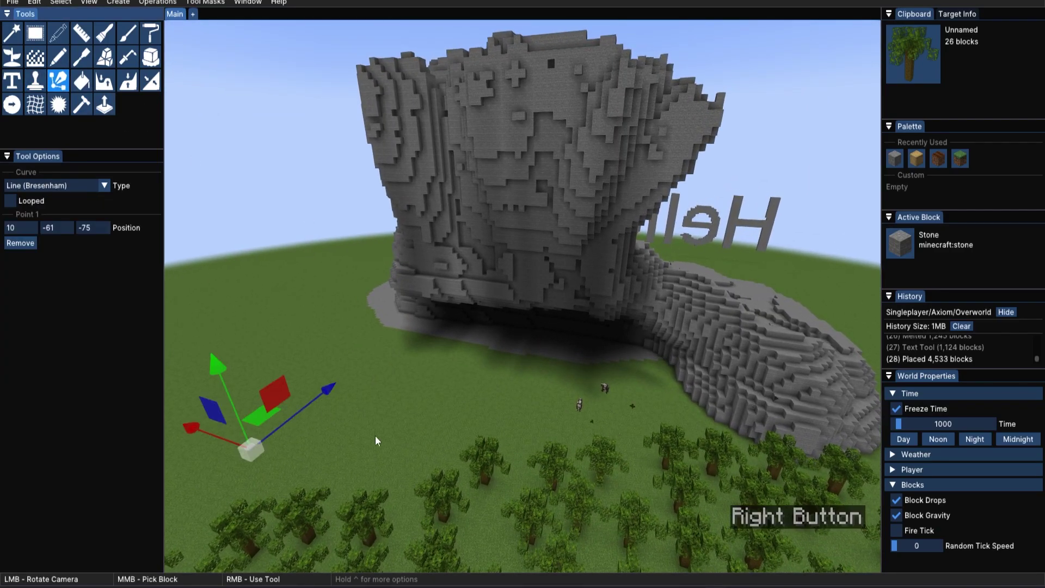
{"action": "right_click", "coordinate": [482, 384]}
{"action": "right_click", "coordinate": [779, 371]}
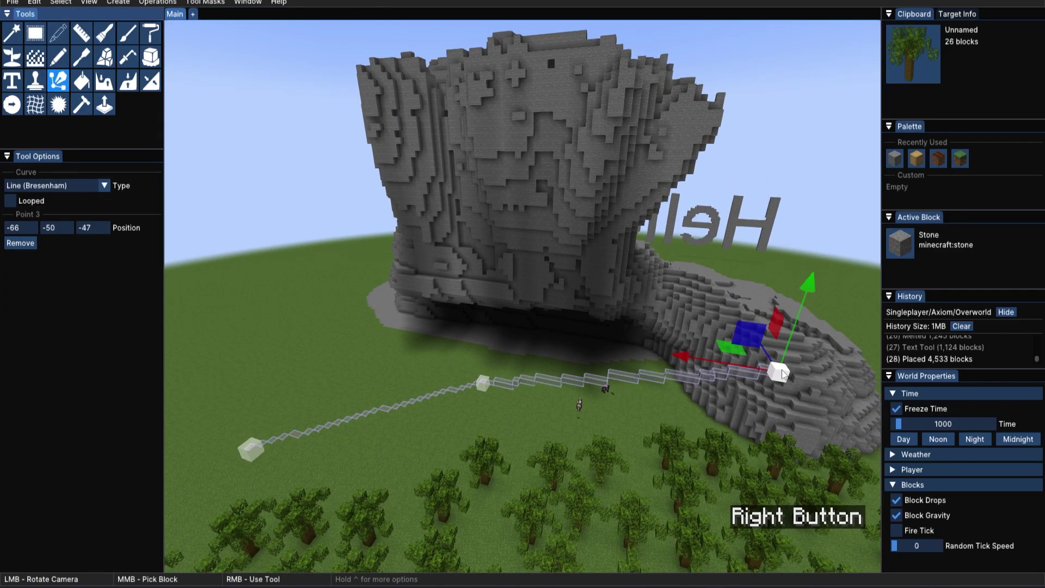
{"action": "right_click", "coordinate": [732, 284]}
{"action": "right_click", "coordinate": [603, 52]}
{"action": "left_click", "coordinate": [65, 184]}
{"action": "left_click", "coordinate": [63, 236]}
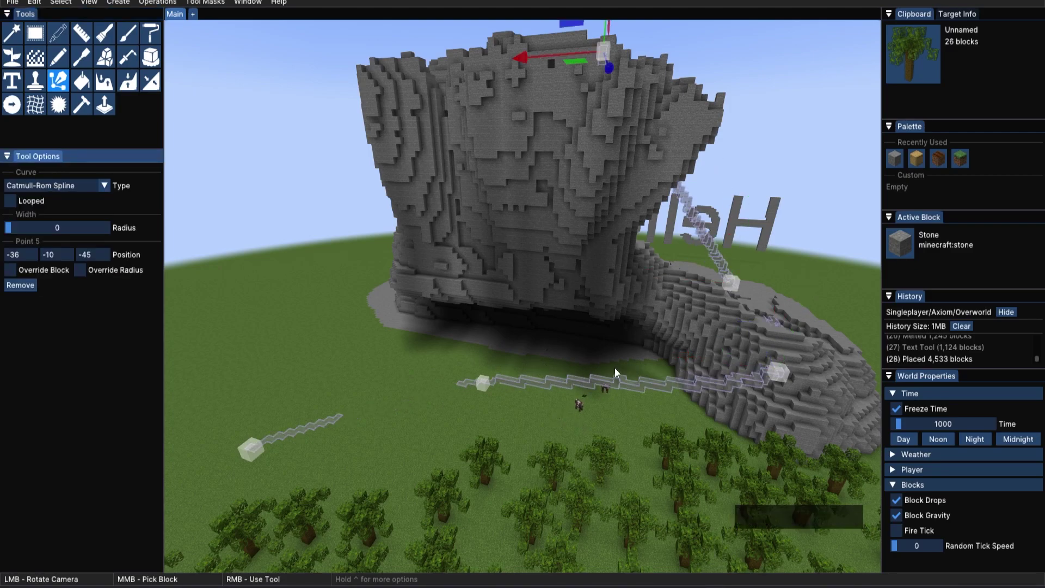
Adjust the second and third control points, set radius 2, and switch the path block to Granite.
{"action": "left_click", "coordinate": [780, 370]}
{"action": "left_click_drag", "start_coordinate": [788, 353], "coordinate": [802, 355]}
{"action": "left_click", "coordinate": [482, 374]}
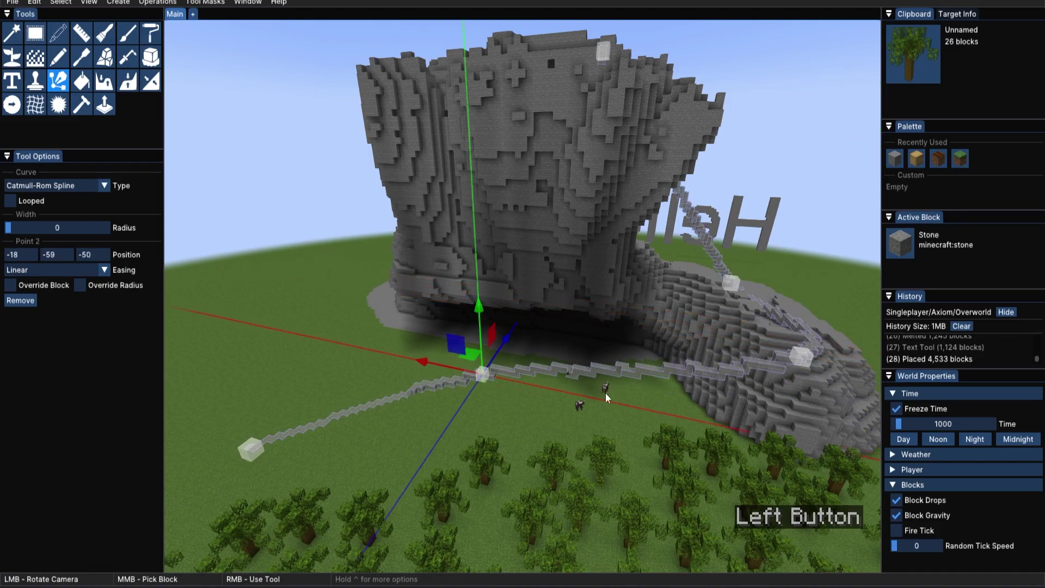
{"action": "left_click", "coordinate": [16, 231]}
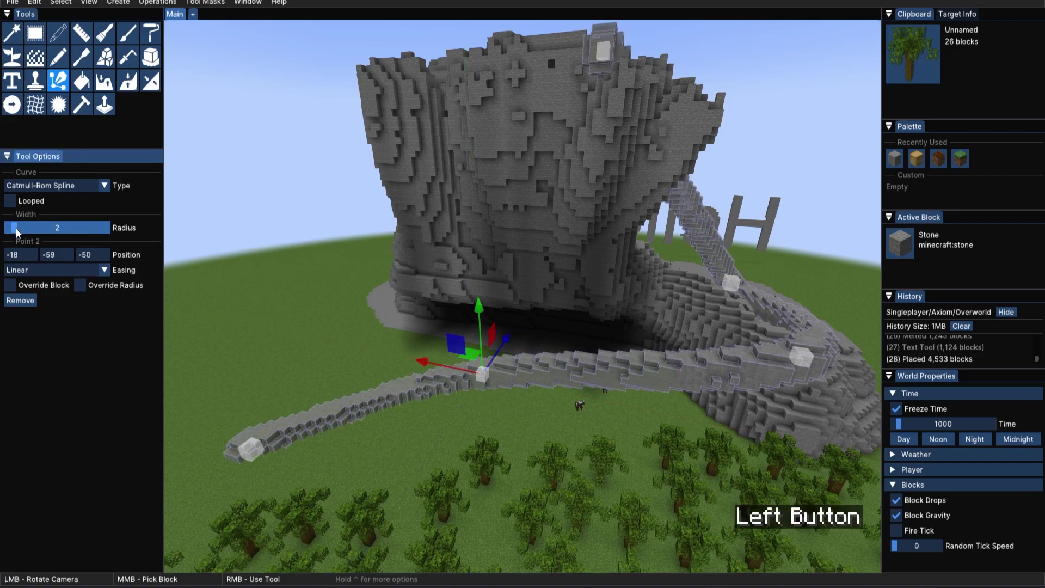
{"action": "left_click", "coordinate": [896, 245]}
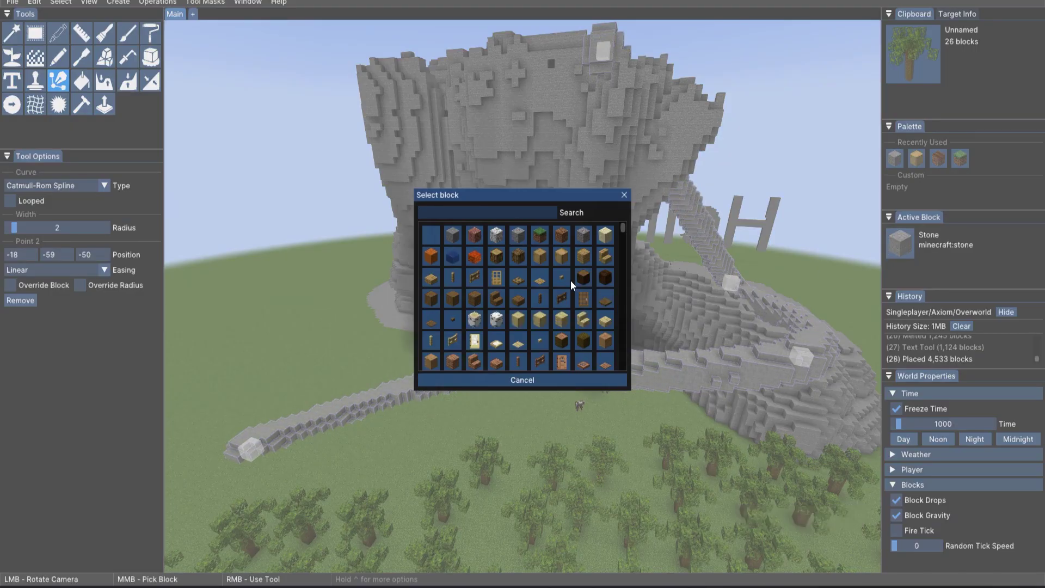
{"action": "left_click", "coordinate": [475, 234]}
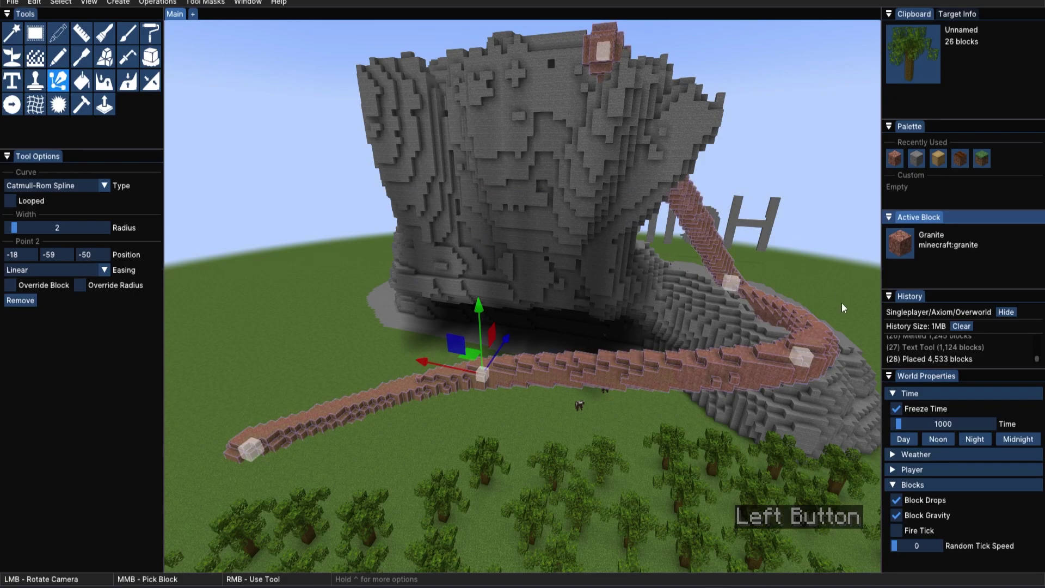
{"action": "left_click_drag", "start_coordinate": [478, 374], "coordinate": [484, 394]}
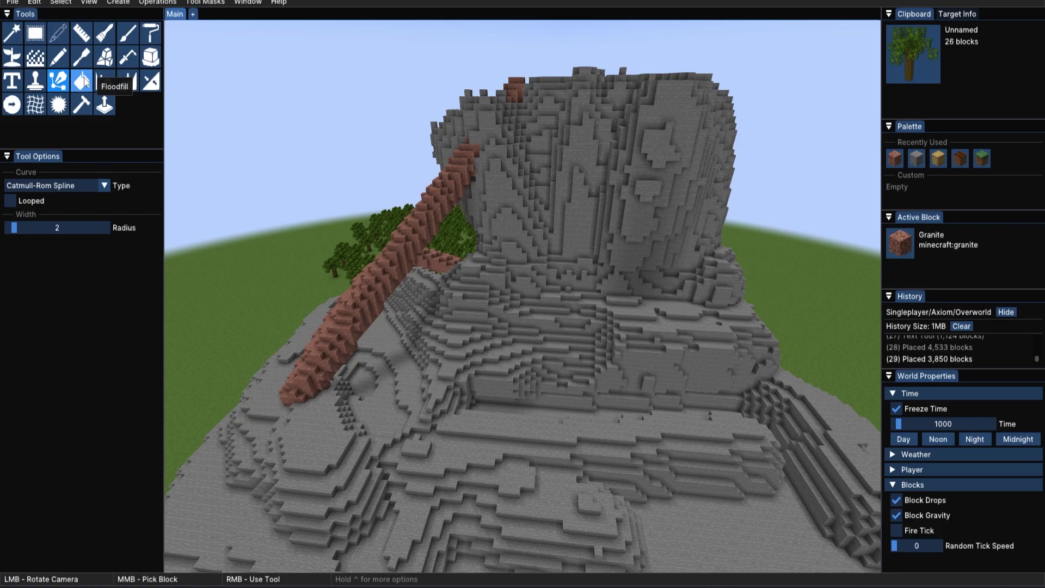
Flood-fill two connected stone patches with granite using the Floodfill tool.
{"action": "left_click", "coordinate": [83, 81]}
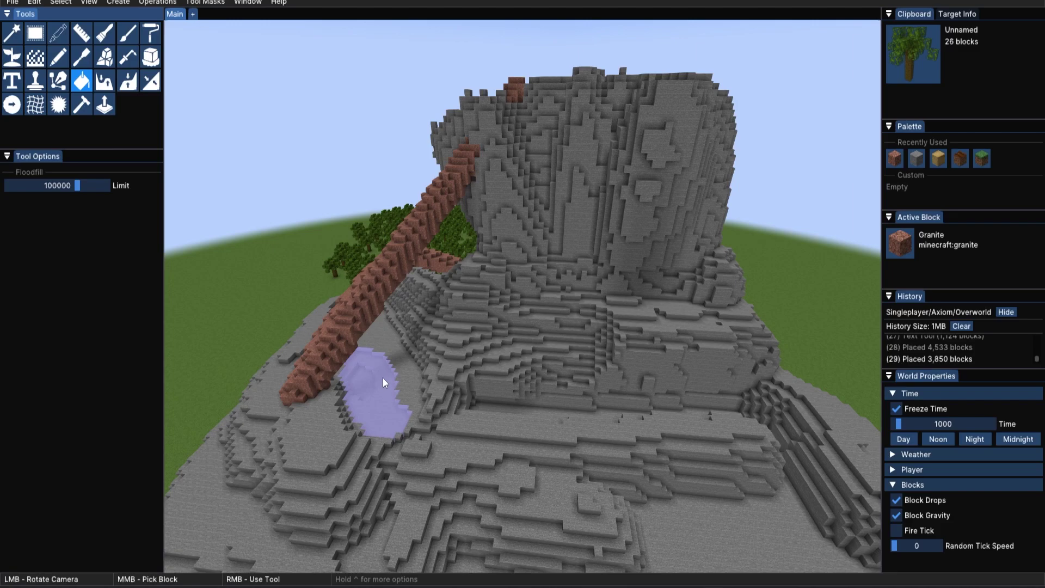
{"action": "right_click", "coordinate": [449, 494]}
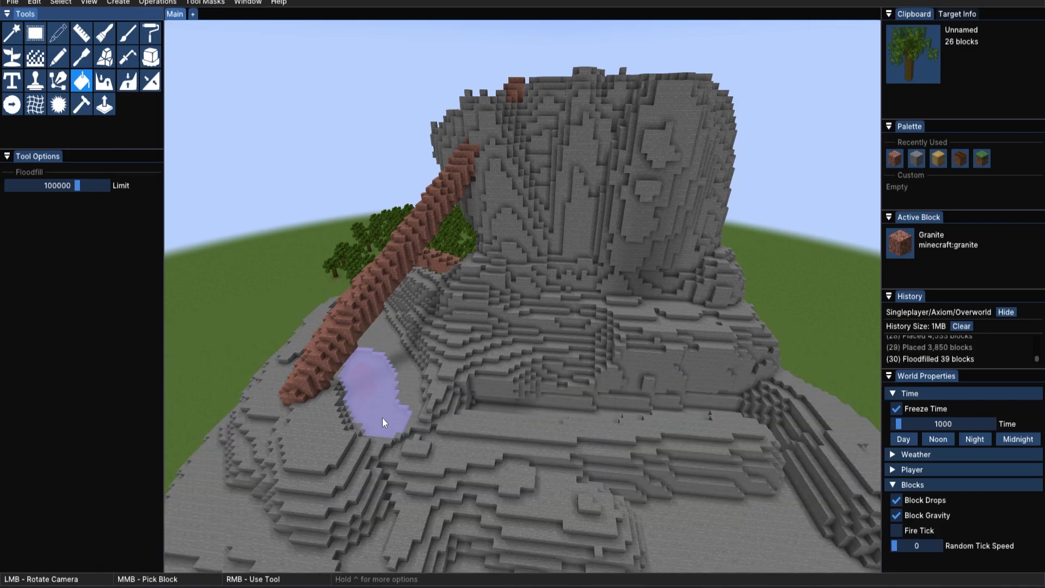
{"action": "right_click", "coordinate": [463, 410]}
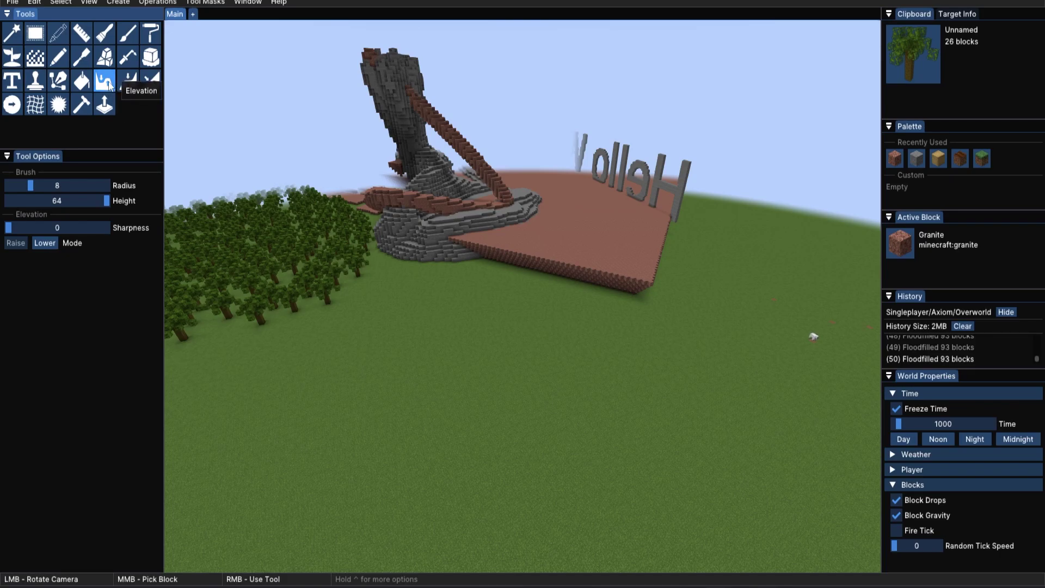
Sink a winding stretch of lawn with the Elevation tool in Lower mode.
{"action": "key", "text": "w+space"}
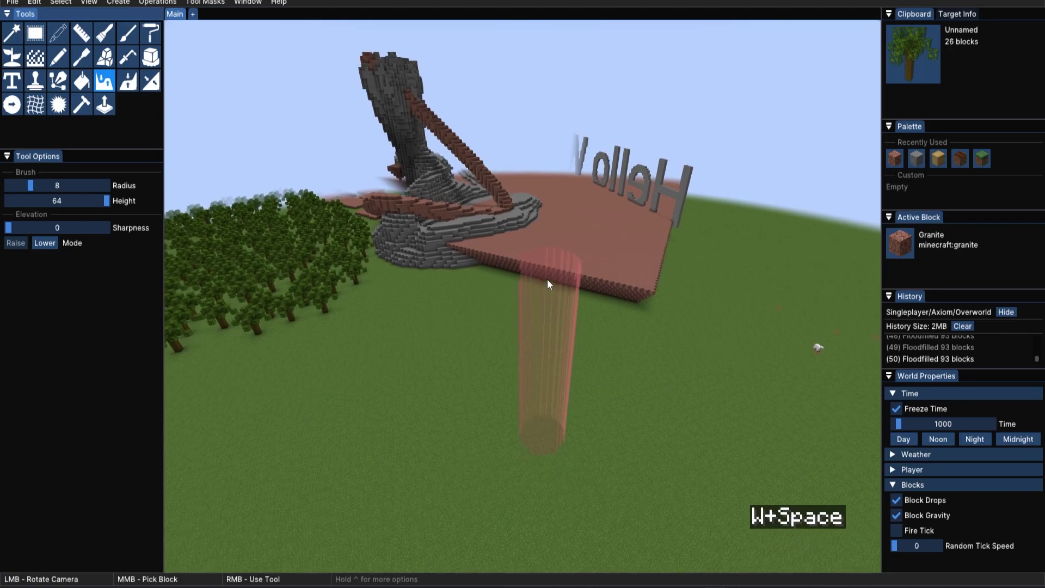
{"action": "key", "text": "w+d"}
{"action": "right_click", "coordinate": [554, 272]}
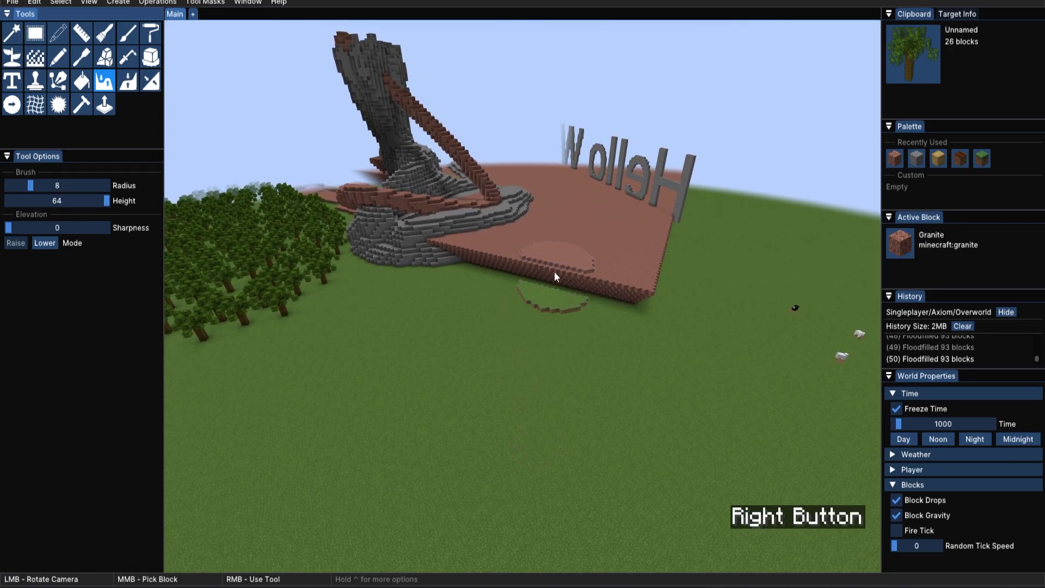
{"action": "mouse_move", "coordinate": [554, 276]}
{"action": "right_mouse_down"}
{"action": "mouse_move", "coordinate": [492, 311]}
{"action": "mouse_move", "coordinate": [566, 419]}
{"action": "mouse_move", "coordinate": [382, 490]}
{"action": "mouse_move", "coordinate": [314, 463]}
{"action": "mouse_move", "coordinate": [247, 509]}
{"action": "right_mouse_up"}
Flatten a round granite patch level into the lowered lawn.
{"action": "left_click", "coordinate": [128, 80]}
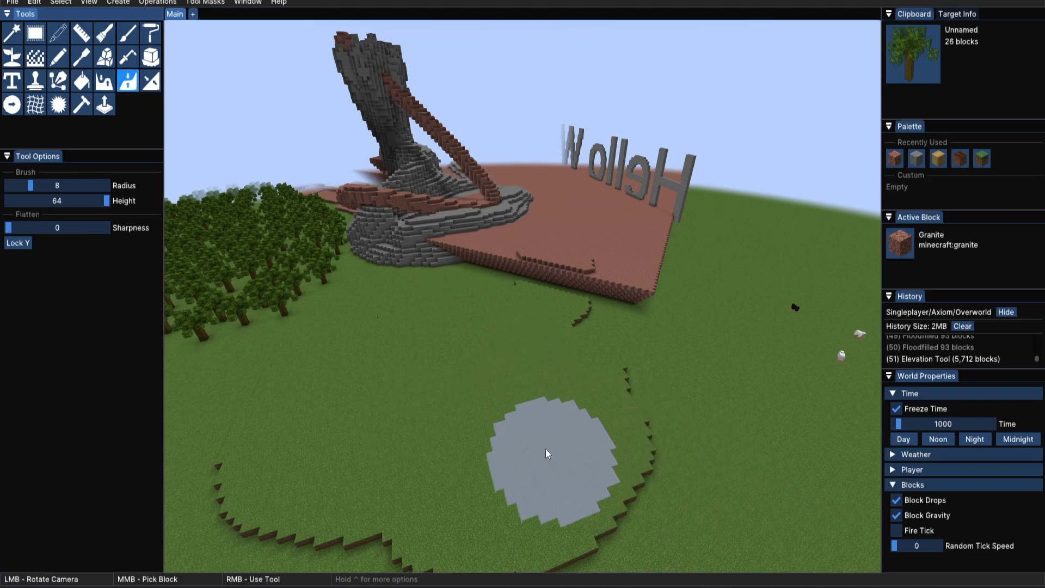
{"action": "mouse_move", "coordinate": [596, 396]}
{"action": "right_mouse_down"}
{"action": "mouse_move", "coordinate": [612, 392]}
{"action": "mouse_move", "coordinate": [570, 411]}
{"action": "mouse_move", "coordinate": [713, 447]}
{"action": "right_mouse_up"}
{"action": "mouse_move", "coordinate": [784, 403]}
{"action": "right_mouse_down"}
{"action": "mouse_move", "coordinate": [766, 435]}
{"action": "mouse_move", "coordinate": [551, 459]}
{"action": "mouse_move", "coordinate": [680, 432]}
{"action": "mouse_move", "coordinate": [633, 387]}
{"action": "right_mouse_up"}
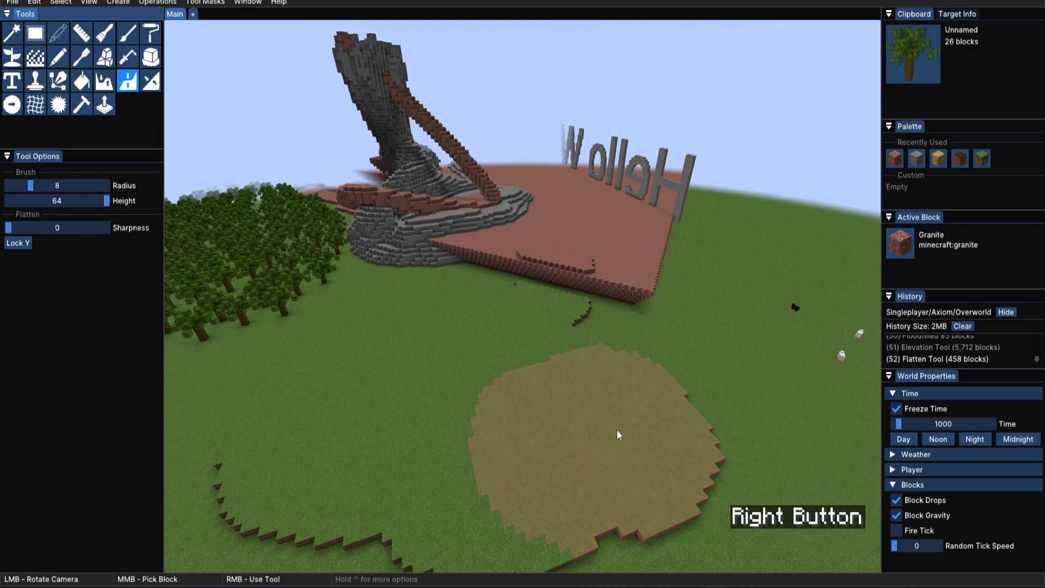
{"action": "right_click_drag", "start_coordinate": [618, 434], "coordinate": [744, 394]}
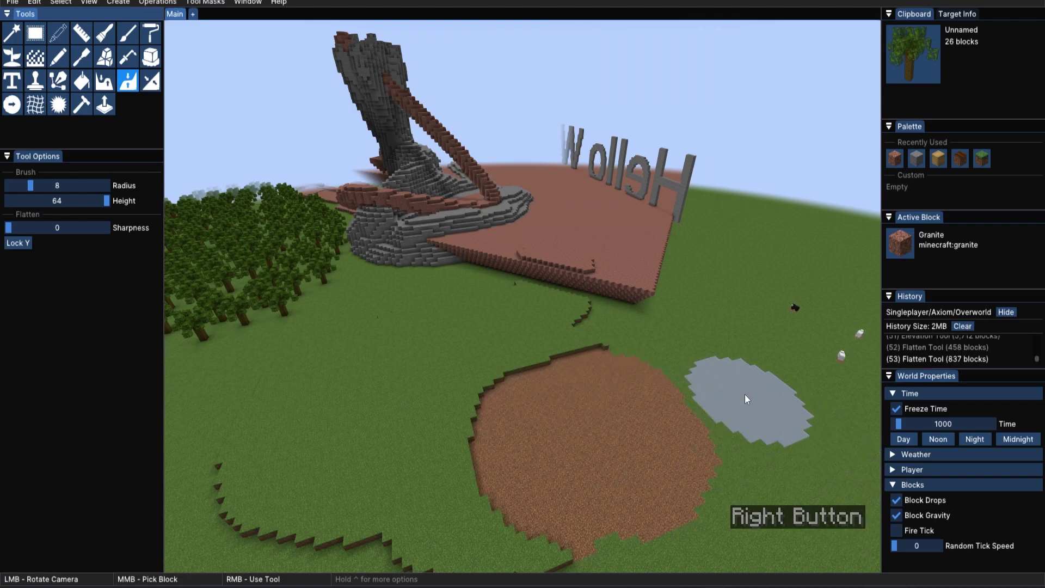
Sculpt a cone slope down the lawn into stepped terraces below the granite platform.
{"action": "left_click", "coordinate": [151, 84]}
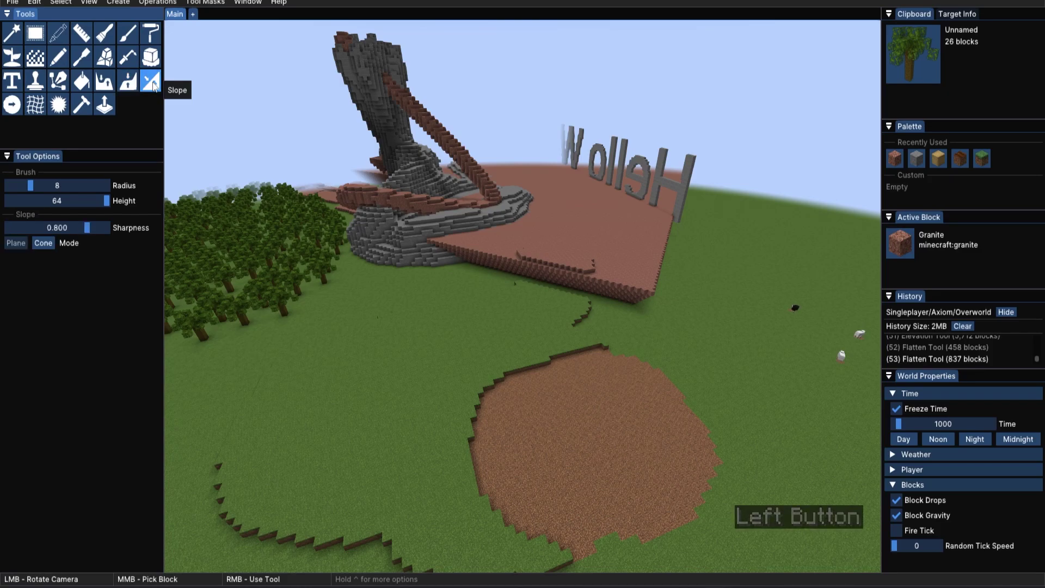
{"action": "right_click", "coordinate": [545, 270]}
{"action": "right_click_drag", "start_coordinate": [544, 269], "coordinate": [414, 466]}
{"action": "right_click_drag", "start_coordinate": [531, 277], "coordinate": [578, 278]}
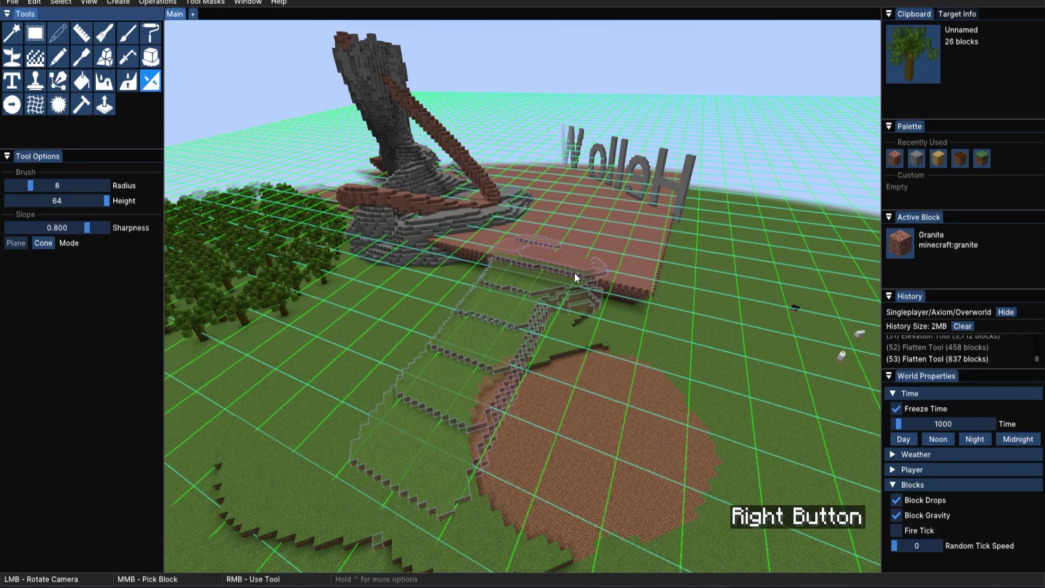
{"action": "right_click_drag", "start_coordinate": [528, 306], "coordinate": [504, 423]}
{"action": "mouse_move", "coordinate": [374, 422]}
{"action": "right_mouse_down"}
{"action": "mouse_move", "coordinate": [355, 381]}
{"action": "mouse_move", "coordinate": [449, 277]}
{"action": "mouse_move", "coordinate": [465, 298]}
{"action": "mouse_move", "coordinate": [372, 390]}
{"action": "mouse_move", "coordinate": [479, 458]}
{"action": "right_mouse_up"}
{"action": "left_click_drag", "start_coordinate": [554, 327], "coordinate": [50, 208], "text": "ctrl"}
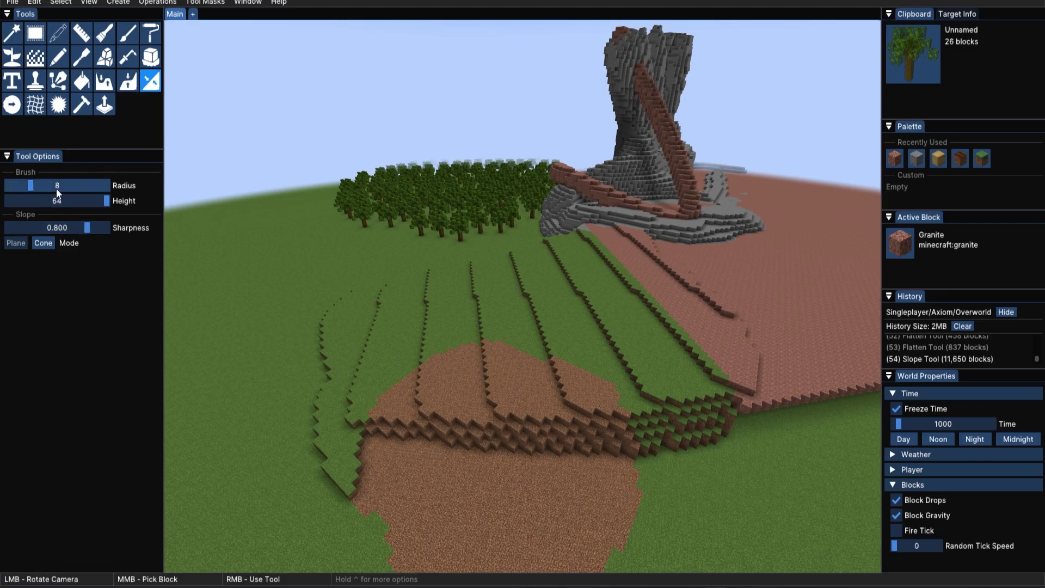
Switch the slope to Plane mode and cut a second slope from the Hello World platform edge.
{"action": "left_click", "coordinate": [44, 242]}
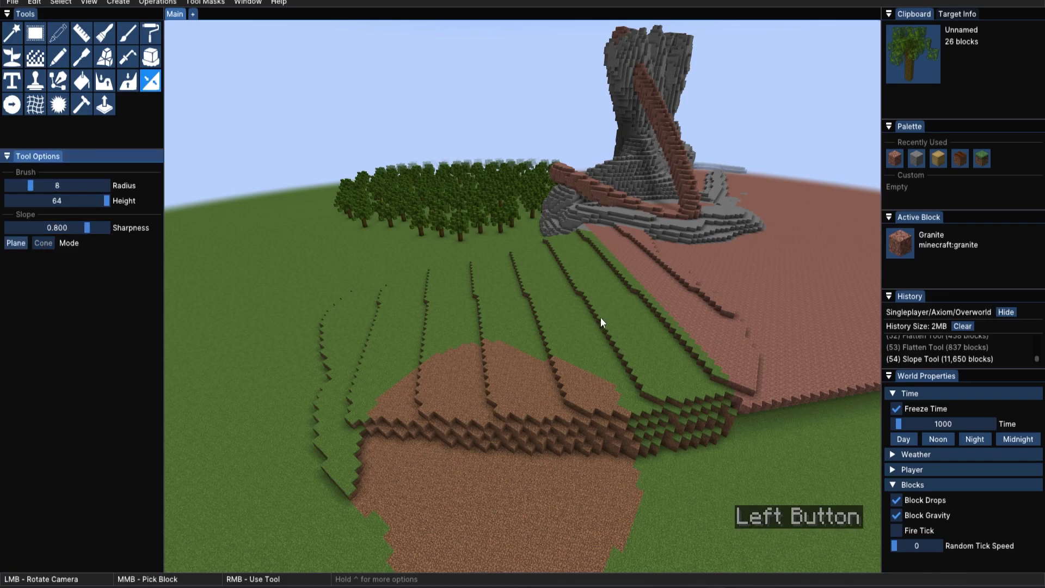
{"action": "left_click_drag", "start_coordinate": [654, 302], "coordinate": [526, 298], "text": "ctrl"}
{"action": "right_click_drag", "start_coordinate": [590, 263], "coordinate": [750, 392]}
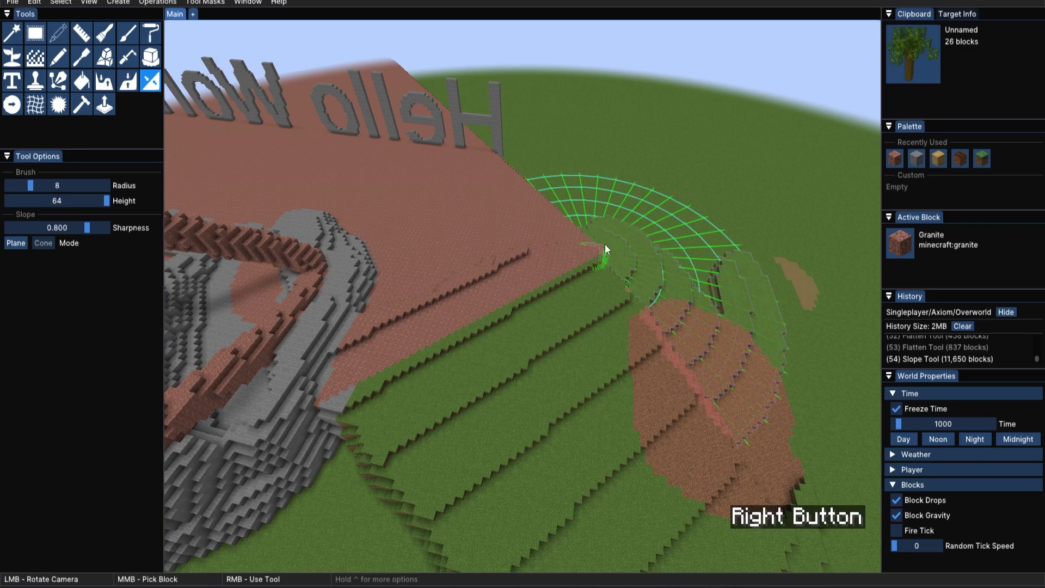
{"action": "right_click_drag", "start_coordinate": [580, 210], "coordinate": [646, 235]}
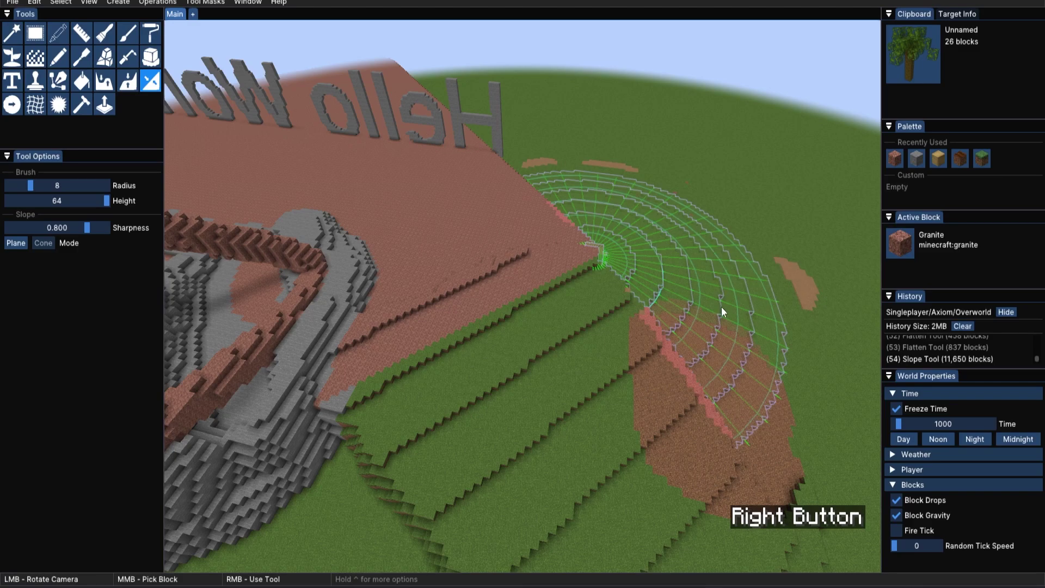
{"action": "right_click_drag", "start_coordinate": [721, 306], "coordinate": [711, 383]}
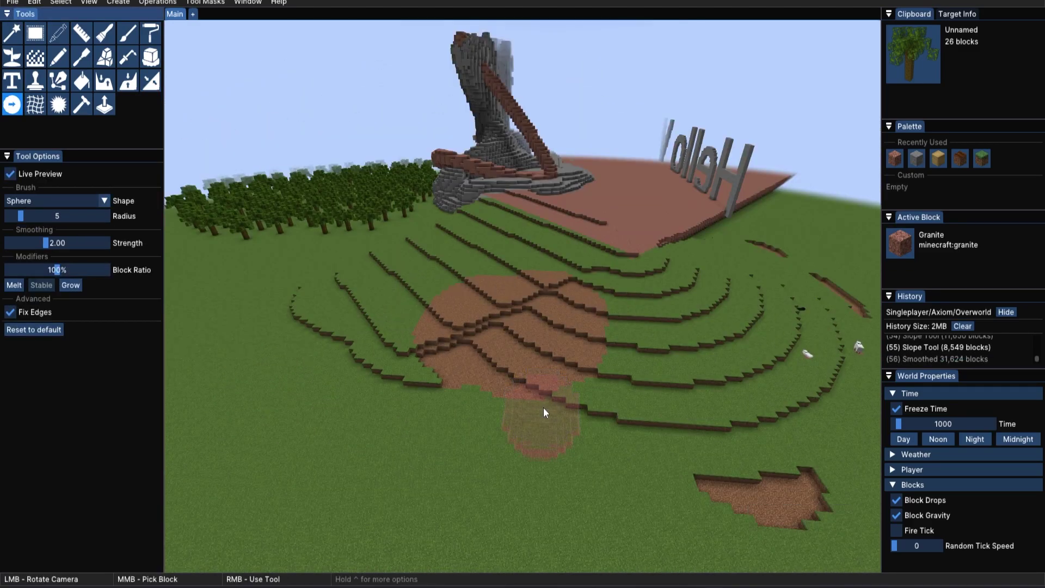
Smooth the terrace steps with three Smooth tool strokes.
{"action": "mouse_move", "coordinate": [442, 362]}
{"action": "right_mouse_down"}
{"action": "mouse_move", "coordinate": [416, 329]}
{"action": "mouse_move", "coordinate": [540, 297]}
{"action": "mouse_move", "coordinate": [580, 264]}
{"action": "mouse_move", "coordinate": [659, 240]}
{"action": "right_mouse_up"}
{"action": "right_click_drag", "start_coordinate": [449, 328], "coordinate": [295, 313]}
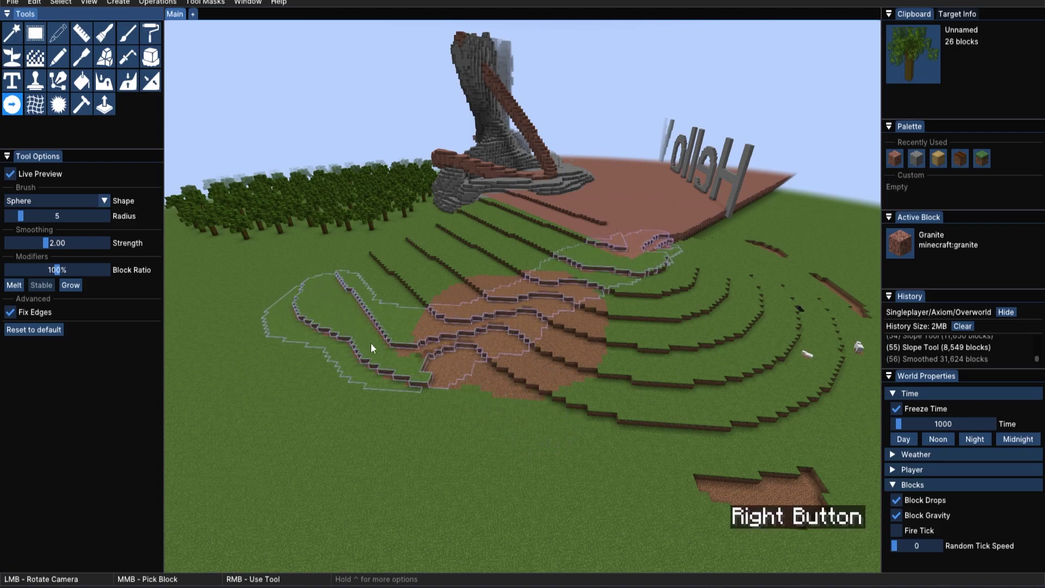
{"action": "right_click_drag", "start_coordinate": [375, 345], "coordinate": [625, 390]}
Warp the terraces with Distort, then roughen their edges with Roughen.
{"action": "left_click", "coordinate": [35, 104]}
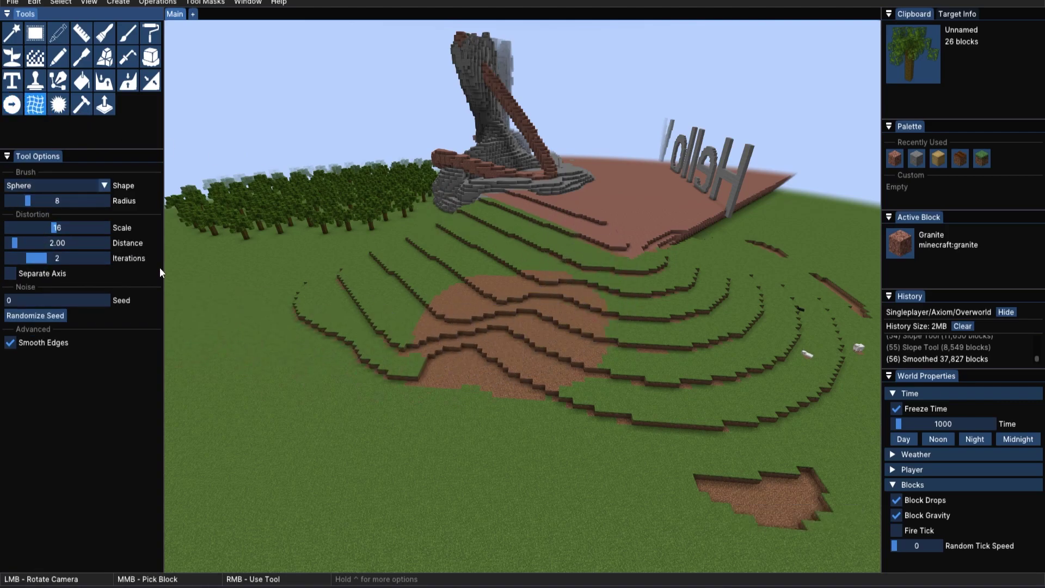
{"action": "mouse_move", "coordinate": [588, 281]}
{"action": "right_mouse_down"}
{"action": "mouse_move", "coordinate": [453, 336]}
{"action": "mouse_move", "coordinate": [400, 320]}
{"action": "mouse_move", "coordinate": [436, 357]}
{"action": "mouse_move", "coordinate": [349, 332]}
{"action": "mouse_move", "coordinate": [359, 284]}
{"action": "mouse_move", "coordinate": [566, 370]}
{"action": "right_mouse_up"}
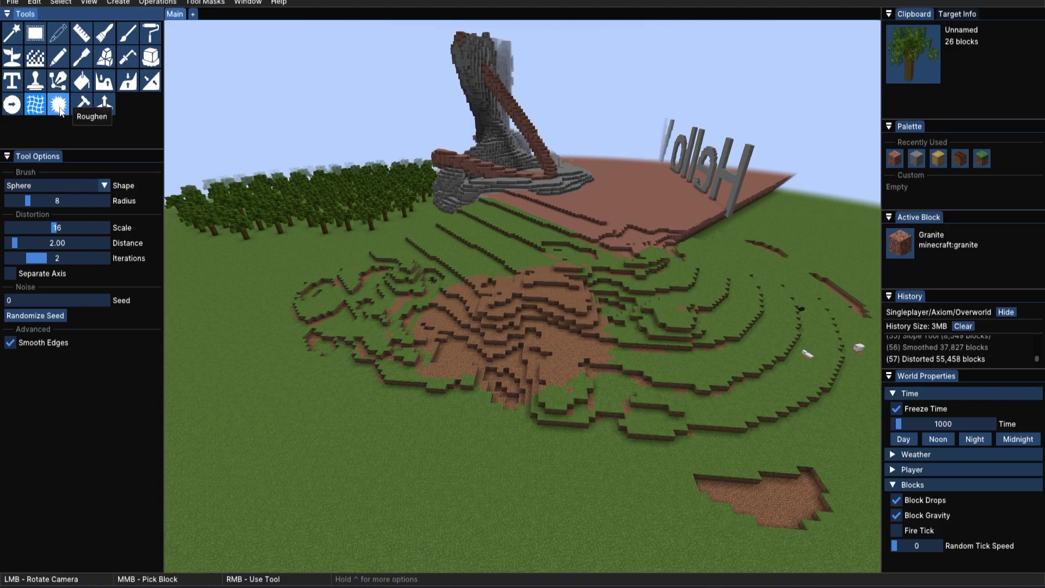
{"action": "left_click", "coordinate": [59, 106]}
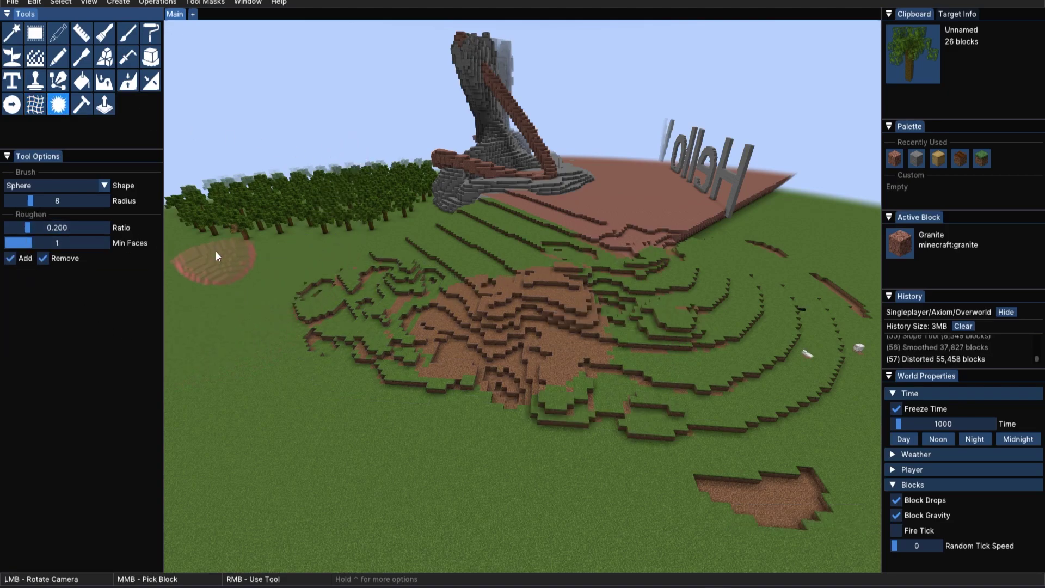
{"action": "mouse_move", "coordinate": [604, 338]}
{"action": "right_mouse_down"}
{"action": "mouse_move", "coordinate": [521, 285]}
{"action": "mouse_move", "coordinate": [612, 263]}
{"action": "mouse_move", "coordinate": [482, 375]}
{"action": "mouse_move", "coordinate": [363, 282]}
{"action": "mouse_move", "coordinate": [419, 328]}
{"action": "mouse_move", "coordinate": [482, 324]}
{"action": "right_mouse_up"}
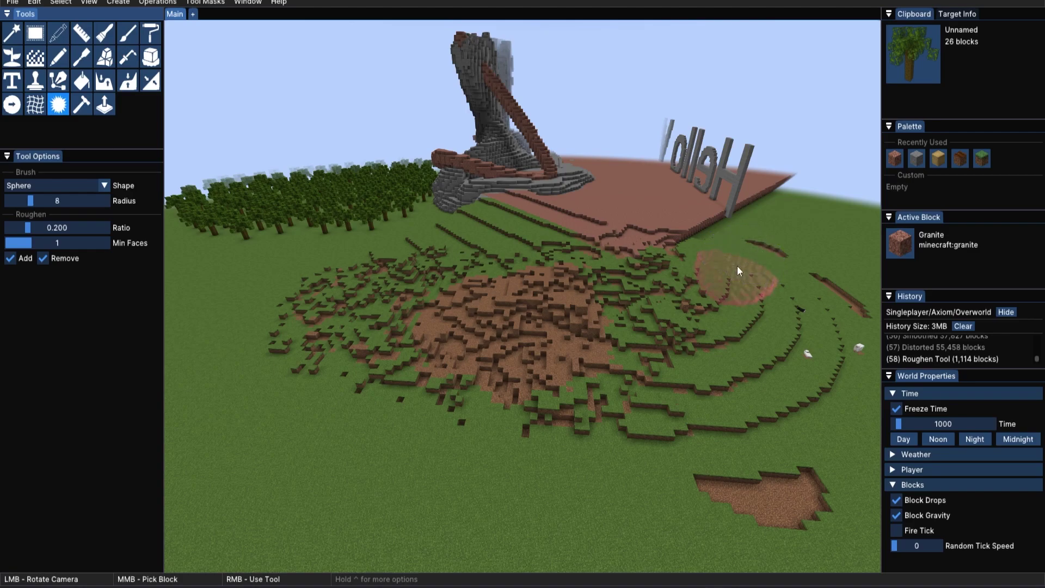
{"action": "key", "text": "Num_Lock"}
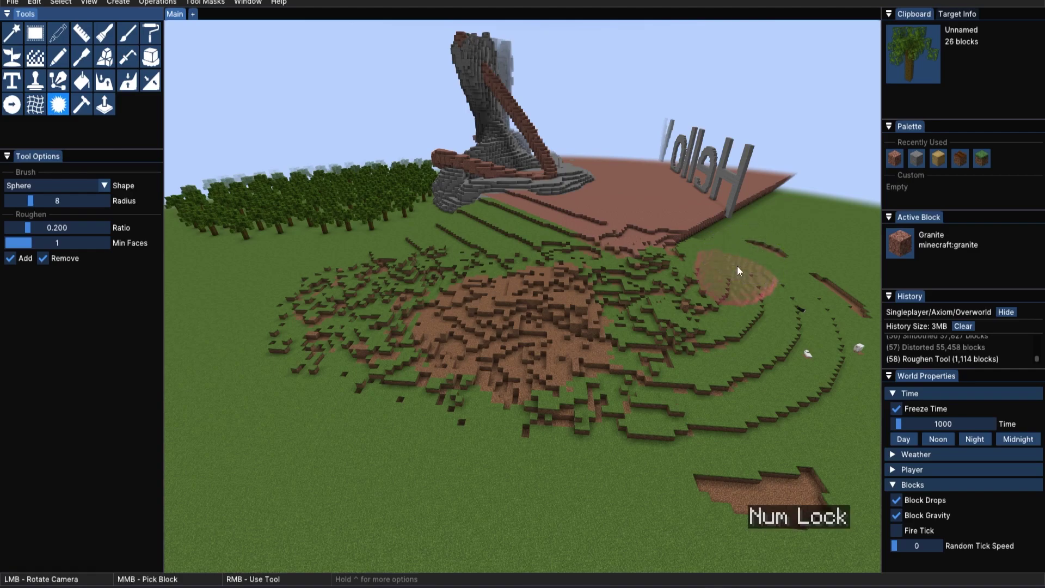
Shatter the terraces into granite-veined polygon slabs.
{"action": "left_click", "coordinate": [80, 107]}
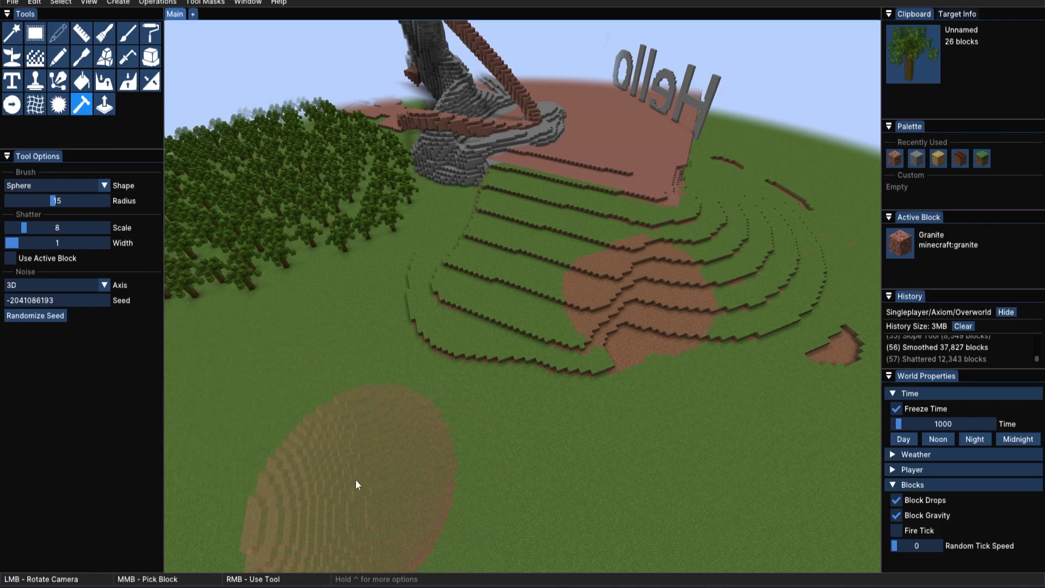
{"action": "mouse_move", "coordinate": [357, 484]}
{"action": "right_mouse_down"}
{"action": "mouse_move", "coordinate": [301, 377]}
{"action": "mouse_move", "coordinate": [538, 396]}
{"action": "mouse_move", "coordinate": [616, 347]}
{"action": "mouse_move", "coordinate": [488, 265]}
{"action": "mouse_move", "coordinate": [411, 367]}
{"action": "mouse_move", "coordinate": [511, 477]}
{"action": "mouse_move", "coordinate": [669, 391]}
{"action": "mouse_move", "coordinate": [635, 279]}
{"action": "mouse_move", "coordinate": [554, 220]}
{"action": "mouse_move", "coordinate": [623, 202]}
{"action": "mouse_move", "coordinate": [741, 348]}
{"action": "mouse_move", "coordinate": [540, 259]}
{"action": "mouse_move", "coordinate": [560, 343]}
{"action": "right_mouse_up"}
{"action": "key", "text": "Num_Lock"}
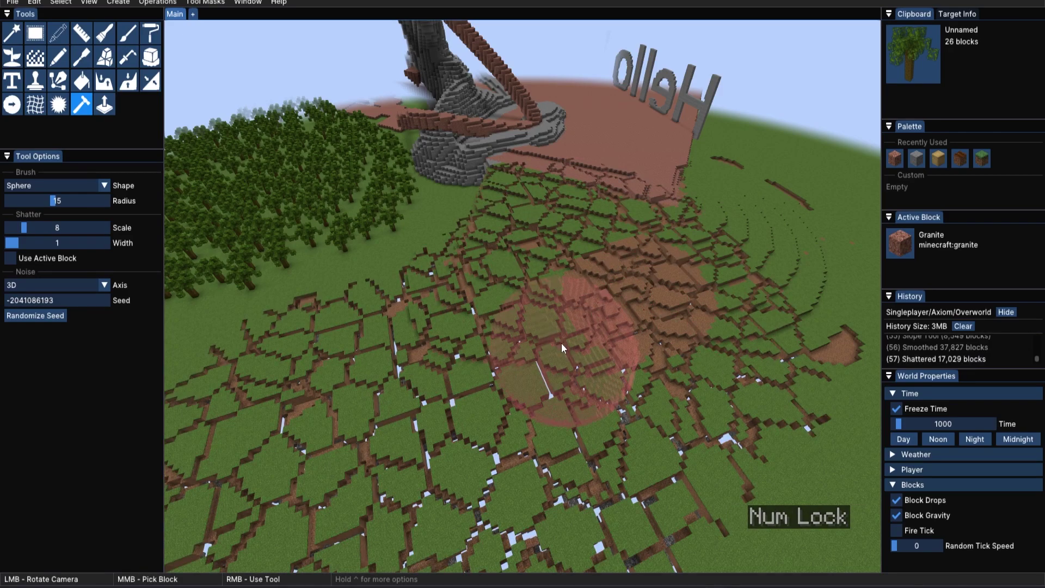
Extrude four individual cracked ground tiles using Extrude in Shrink mode.
{"action": "left_click", "coordinate": [104, 108]}
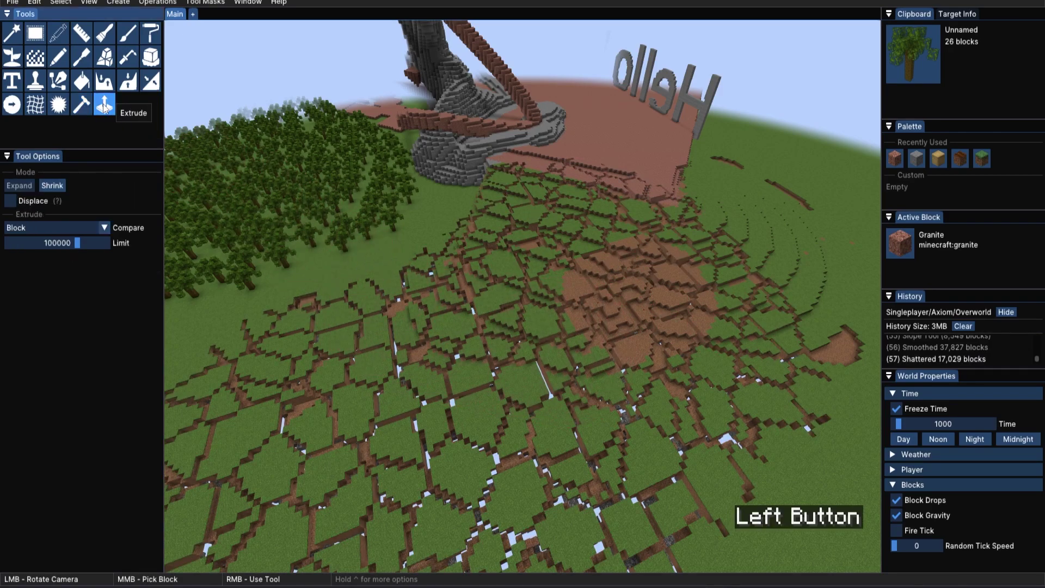
{"action": "right_click", "coordinate": [702, 345]}
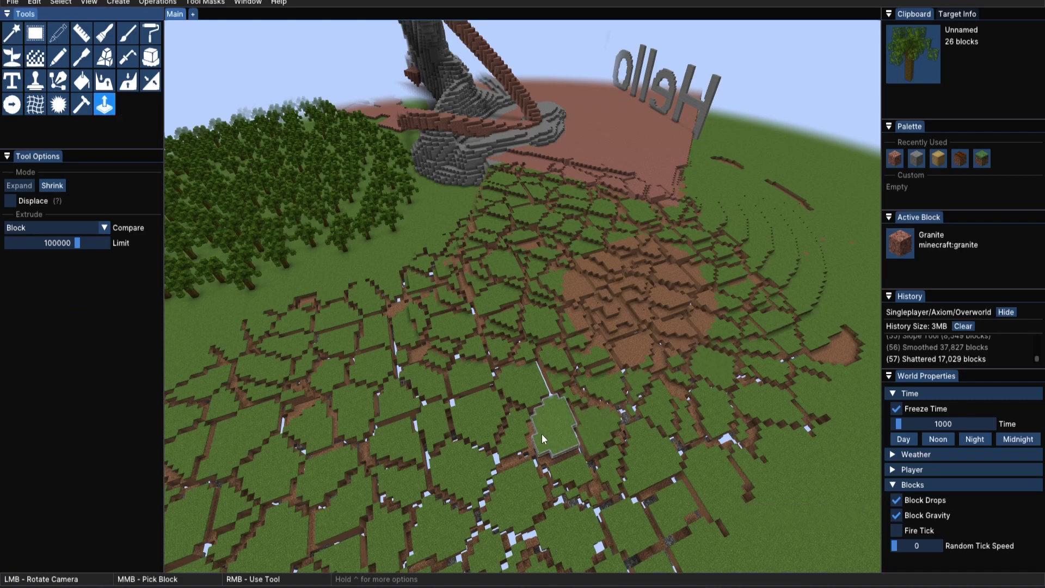
{"action": "right_click", "coordinate": [450, 451]}
{"action": "right_click", "coordinate": [393, 400]}
{"action": "right_click", "coordinate": [470, 384]}
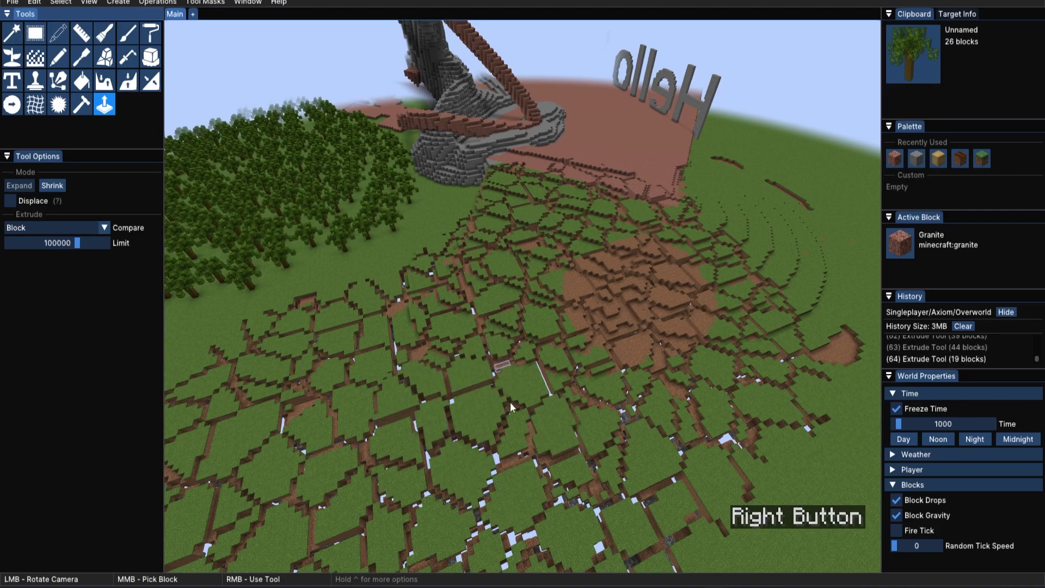
{"action": "left_click", "coordinate": [481, 409]}
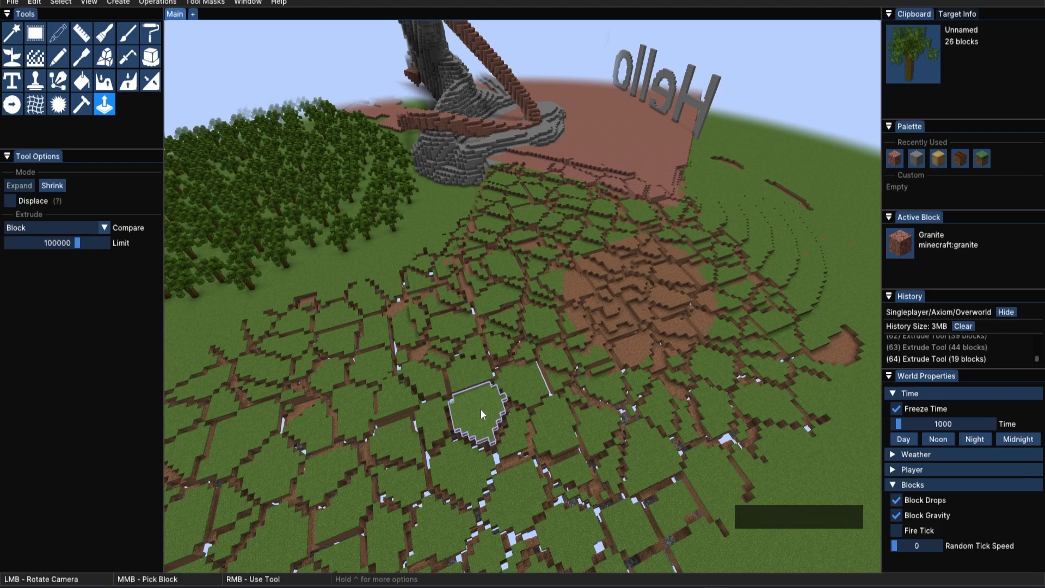